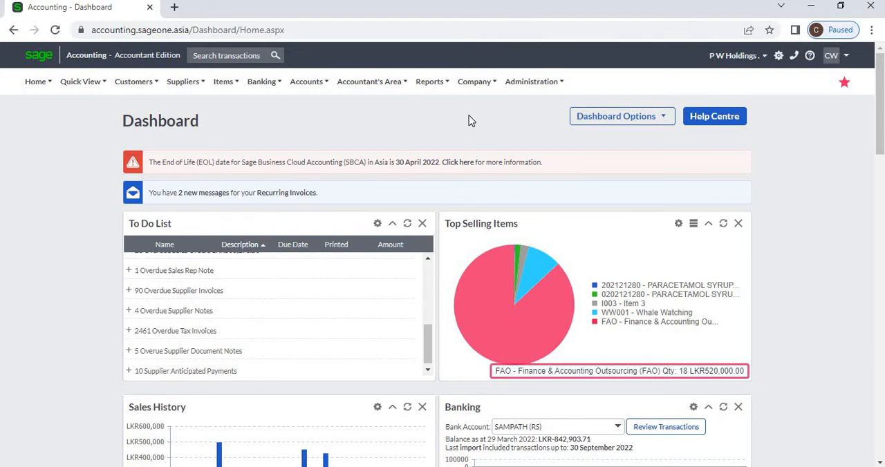
# Open the Company Console, review the module licence allocation for AAT Sri Lanka, and leave it without saving
pyautogui.click(466, 88)
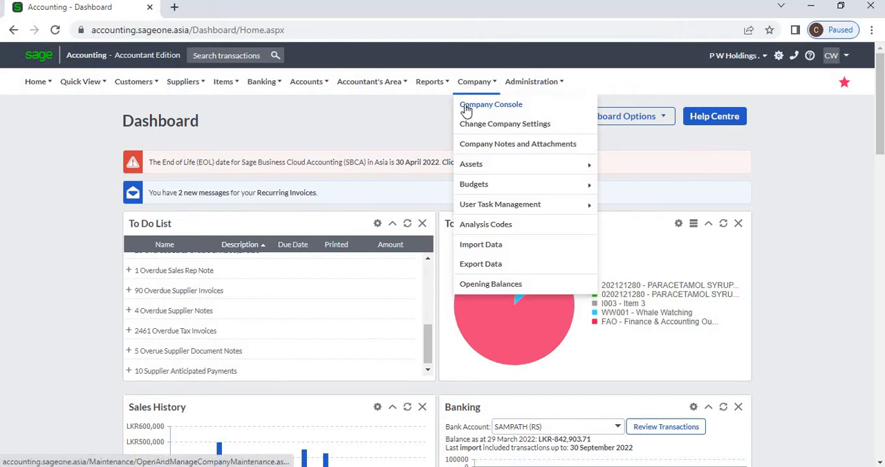
pyautogui.click(467, 111)
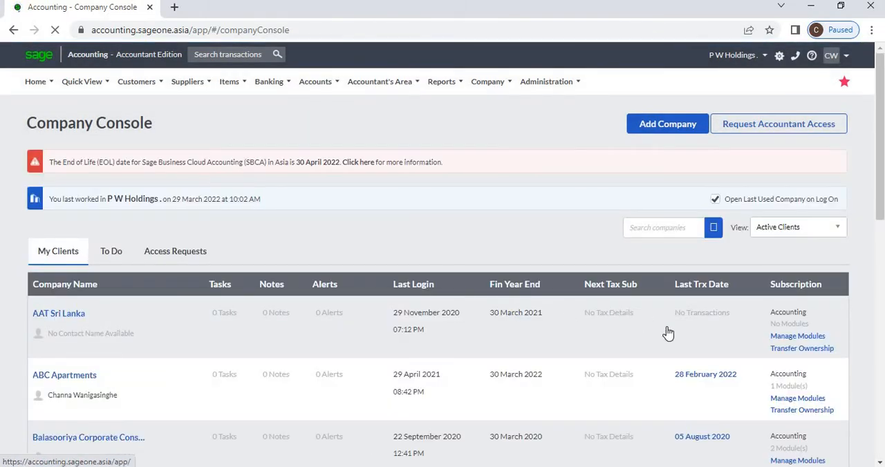
pyautogui.click(813, 336)
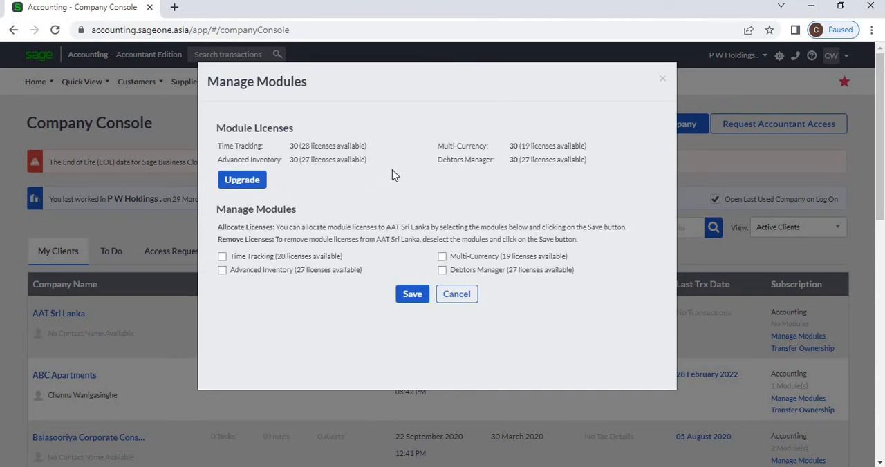
pyautogui.click(222, 256)
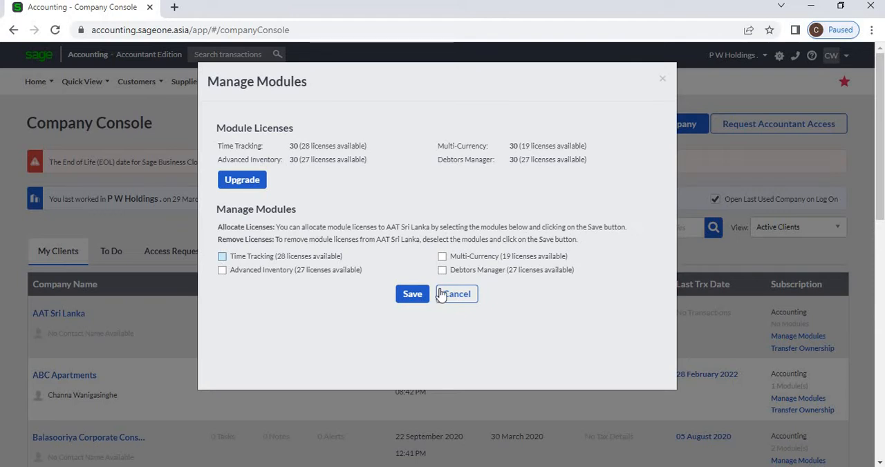
pyautogui.click(443, 294)
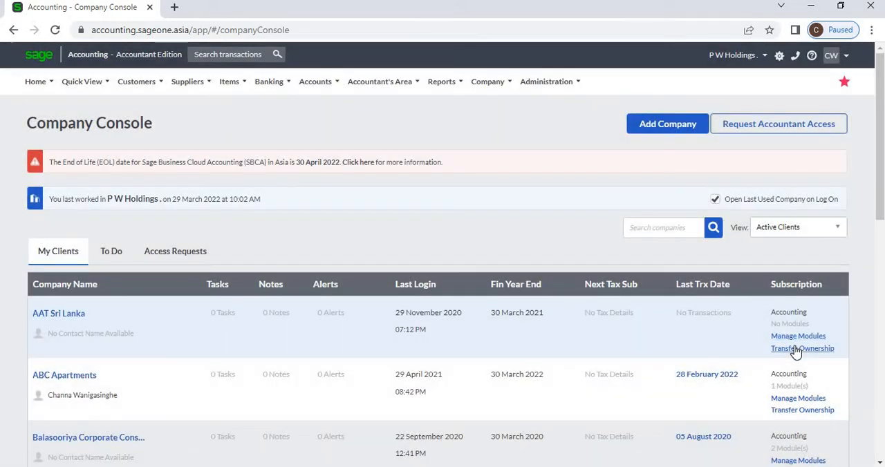
# View the console's To Do tasks, and open the settings of the current company
pyautogui.click(114, 252)
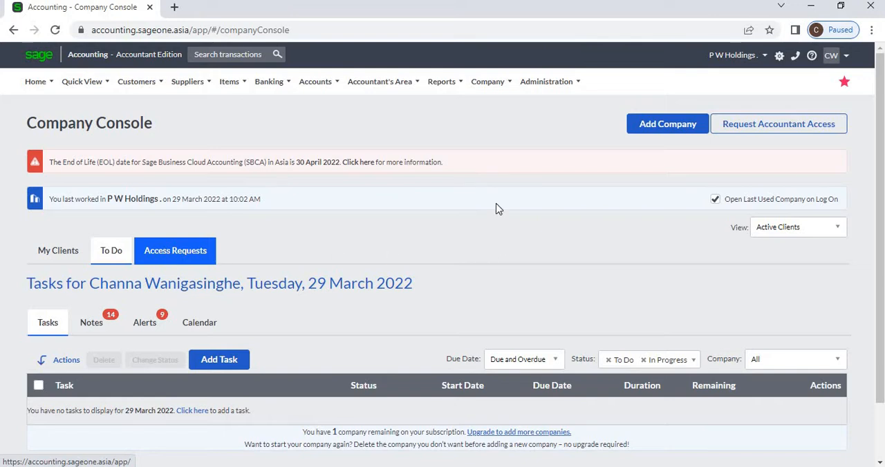
pyautogui.click(484, 82)
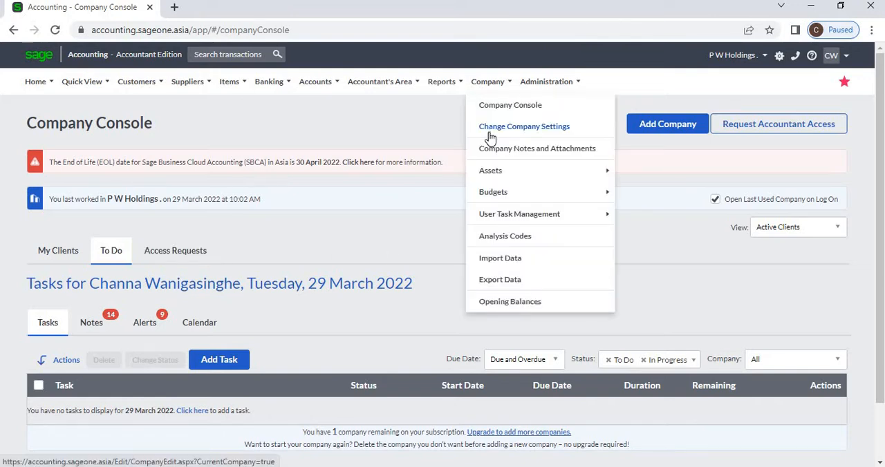
pyautogui.click(489, 128)
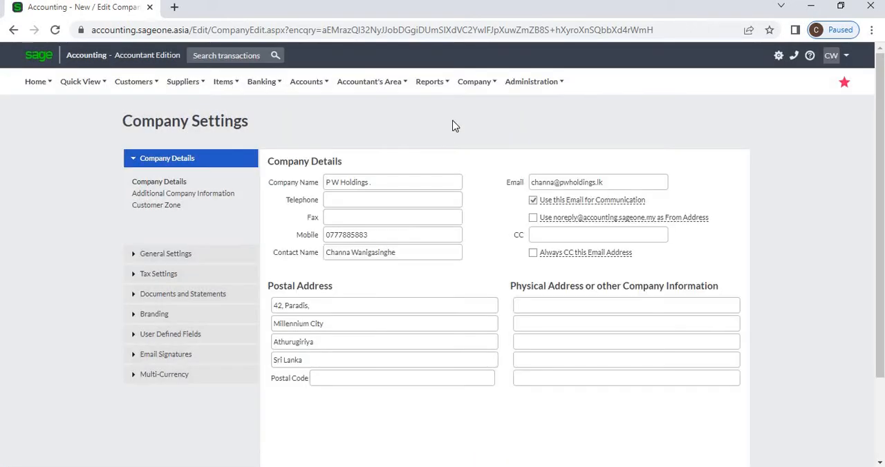
# Open Company Notes and Attachments, and collapse and re-expand the attachment categories
pyautogui.click(482, 88)
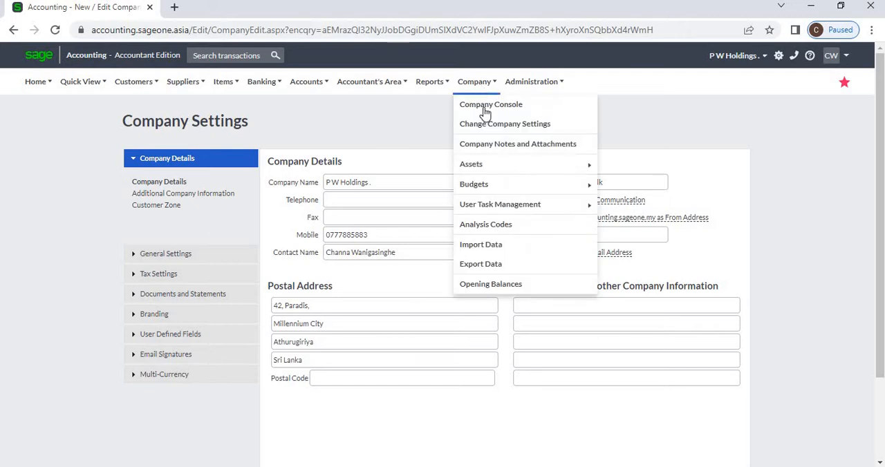
pyautogui.click(489, 145)
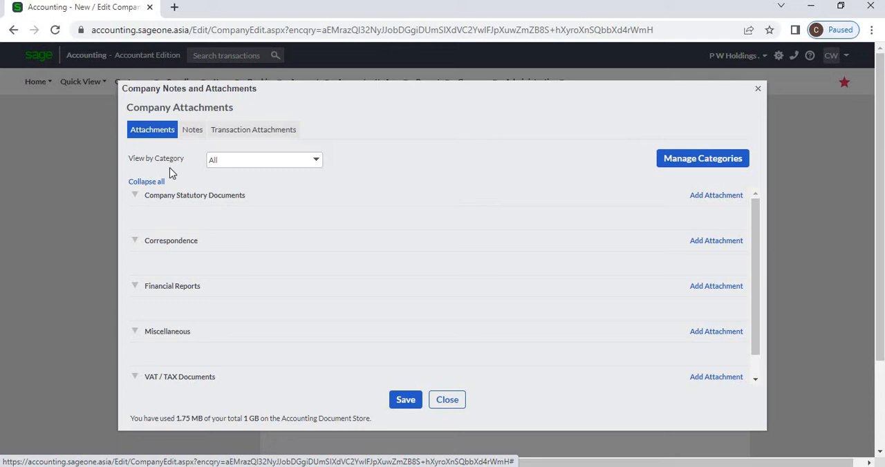
pyautogui.click(135, 196)
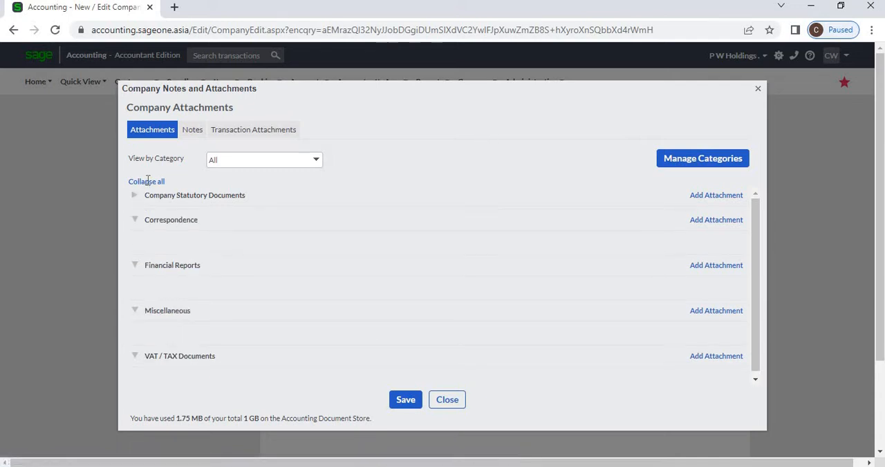
pyautogui.click(147, 182)
pyautogui.click(147, 183)
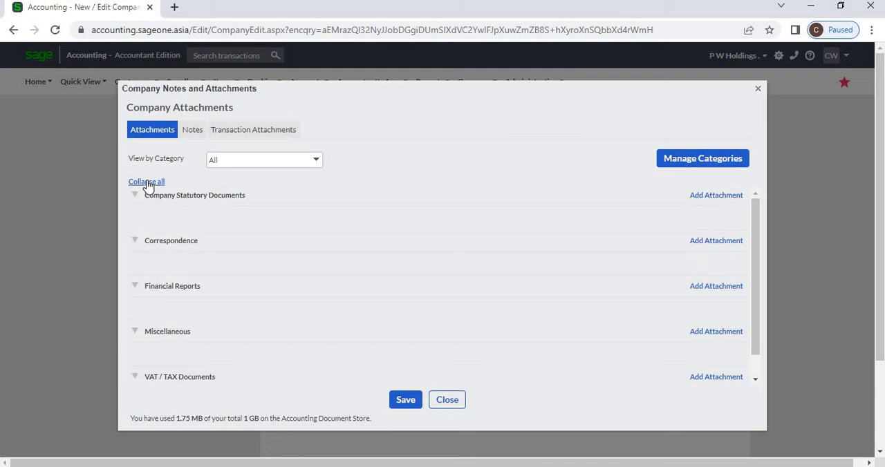
# View the company notes and transaction attachments, and check the category filter options for company attachments
pyautogui.click(191, 133)
pyautogui.click(258, 132)
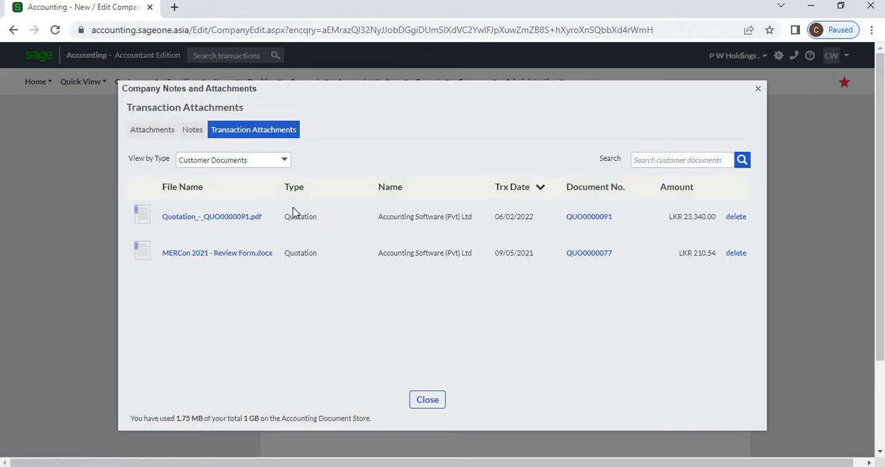
pyautogui.click(157, 134)
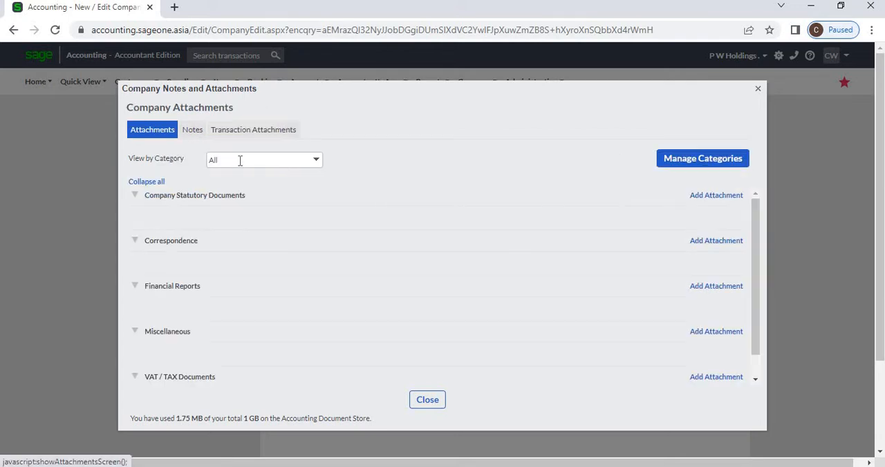
pyautogui.click(316, 161)
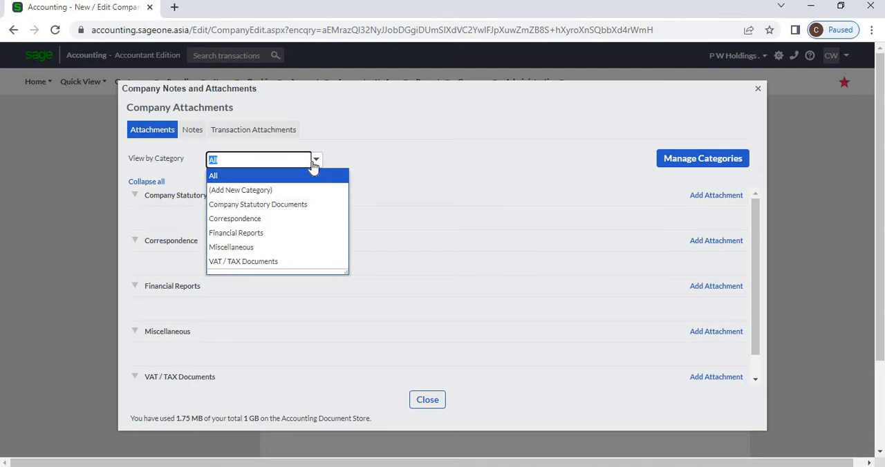
pyautogui.click(289, 419)
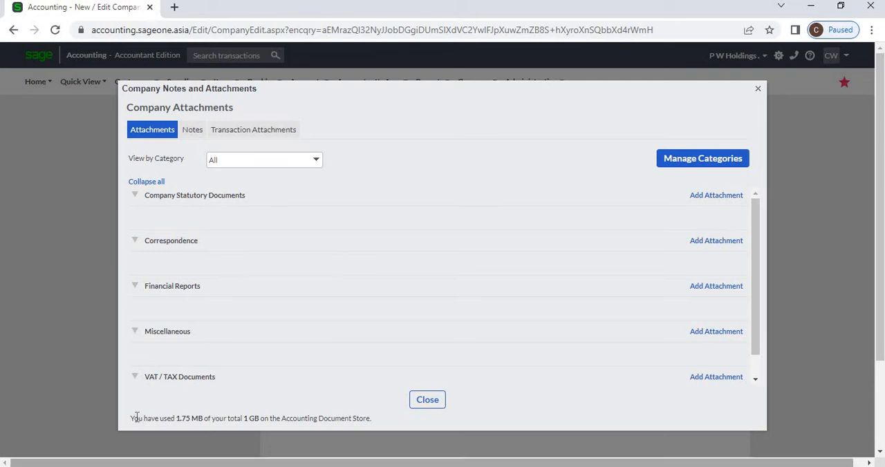
# Check the document store usage and the full list of attachment categories, and close Company Notes and Attachments
pyautogui.moveTo(174, 425); pyautogui.dragTo(425, 422)
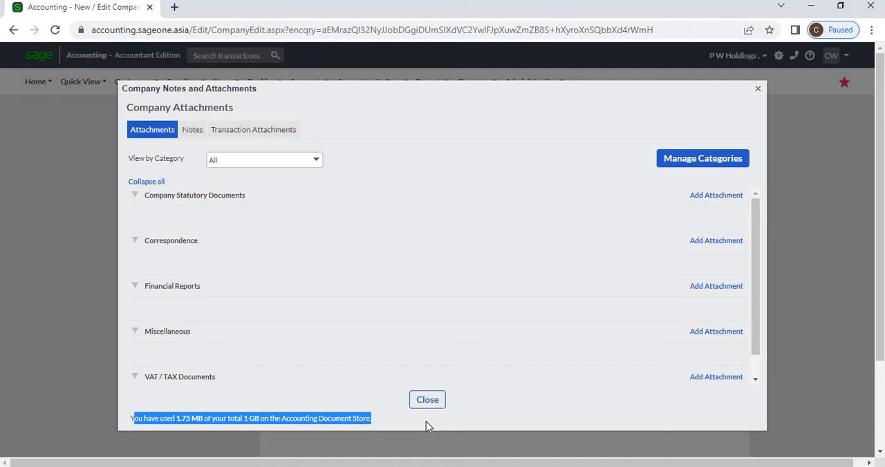
pyautogui.click(410, 354)
pyautogui.scroll(-1, 410, 354)
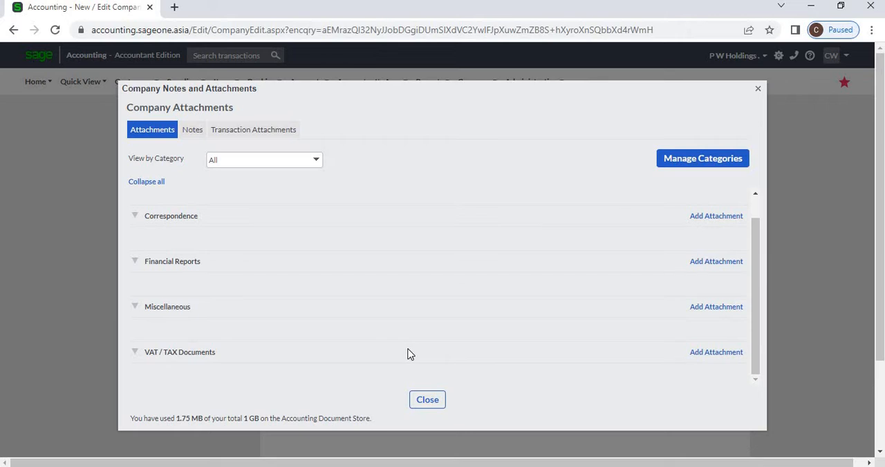
pyautogui.scroll(1, 211, 235)
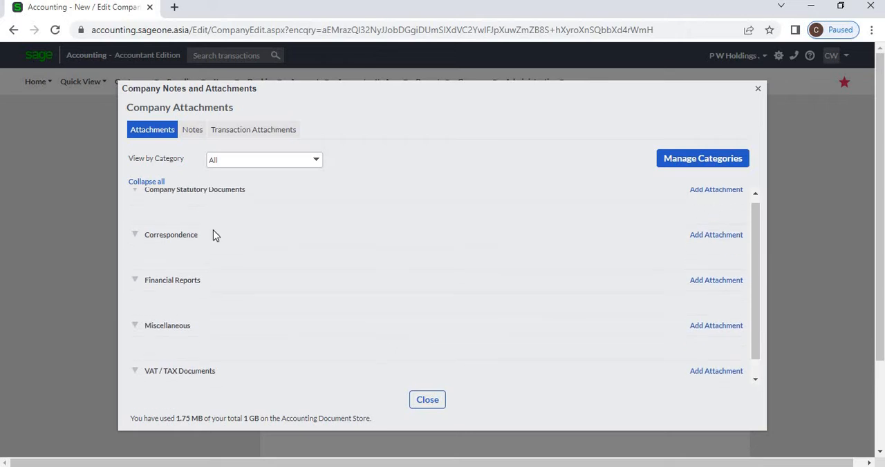
pyautogui.click(759, 92)
# Open a new asset record and review the available choices for its category and location
pyautogui.moveTo(474, 82)
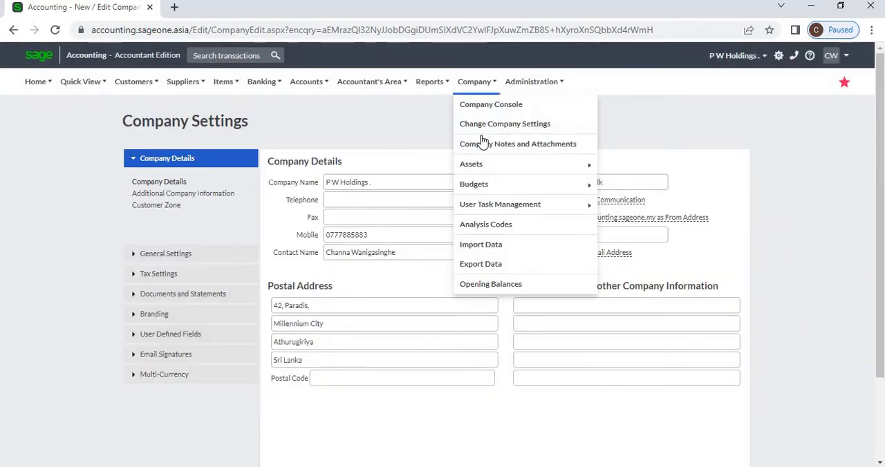
pyautogui.moveTo(487, 168)
pyautogui.click(638, 167)
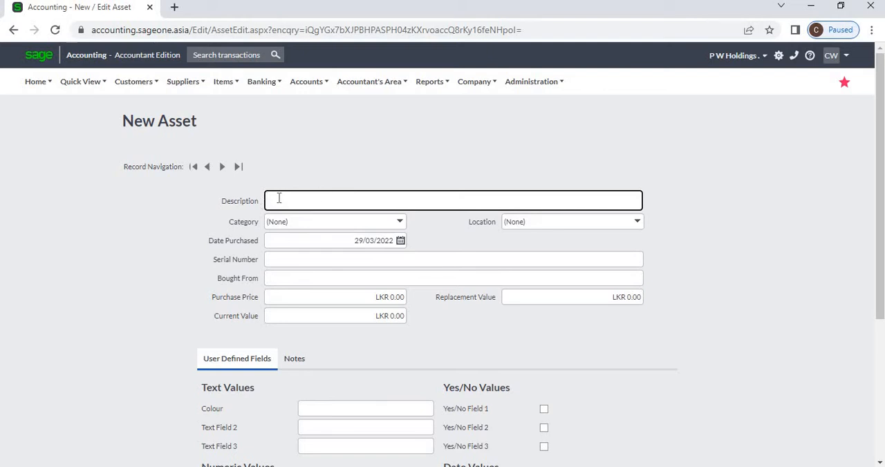
pyautogui.click(399, 223)
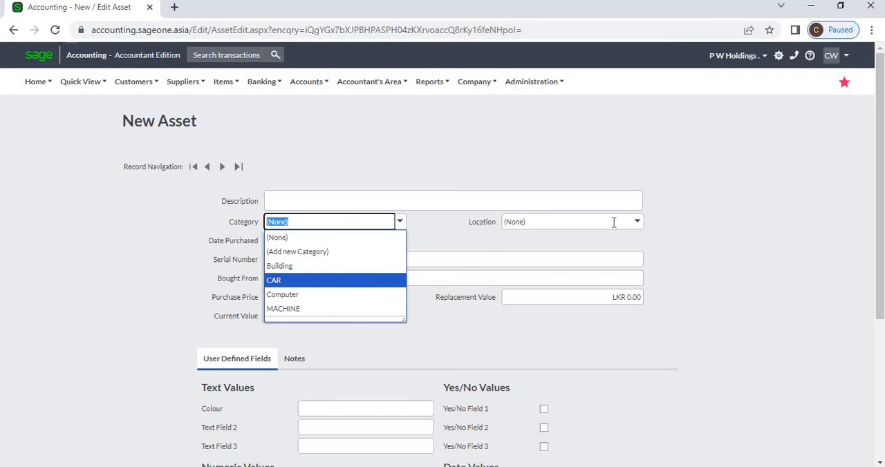
pyautogui.click(640, 223)
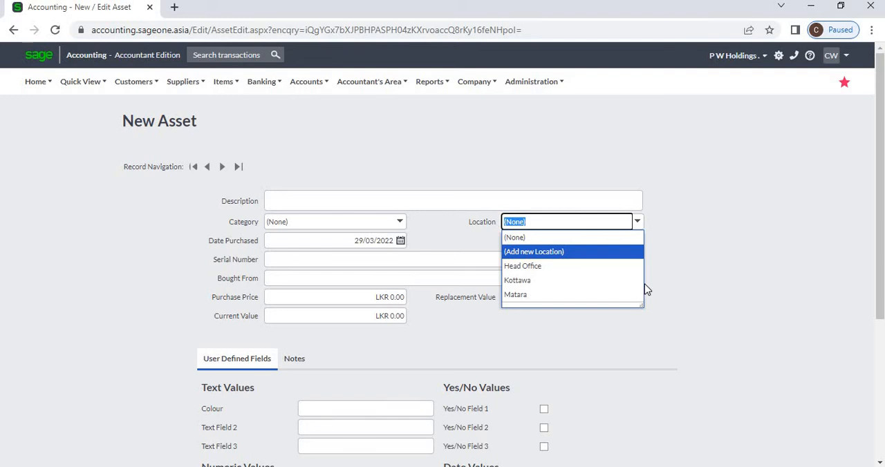
pyautogui.press('Down')
pyautogui.press('Down')
pyautogui.click(421, 247)
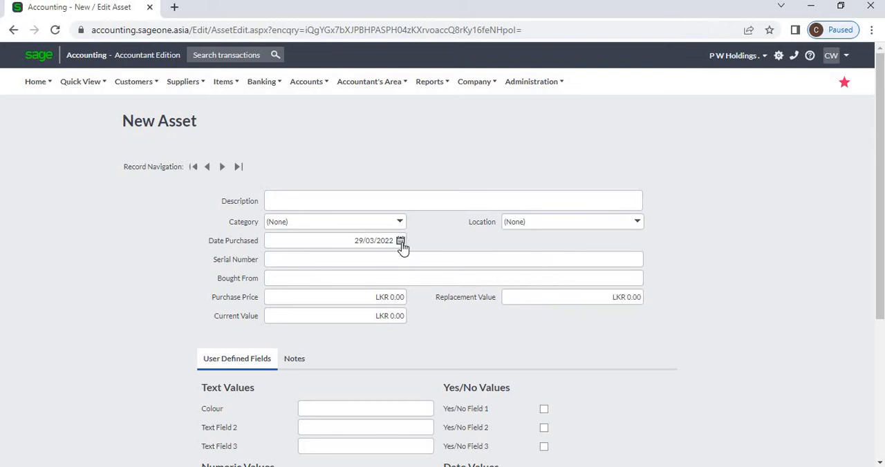
# Inspect the new asset's purchase date calendar and its Serial Number and Bought From fields
pyautogui.click(400, 242)
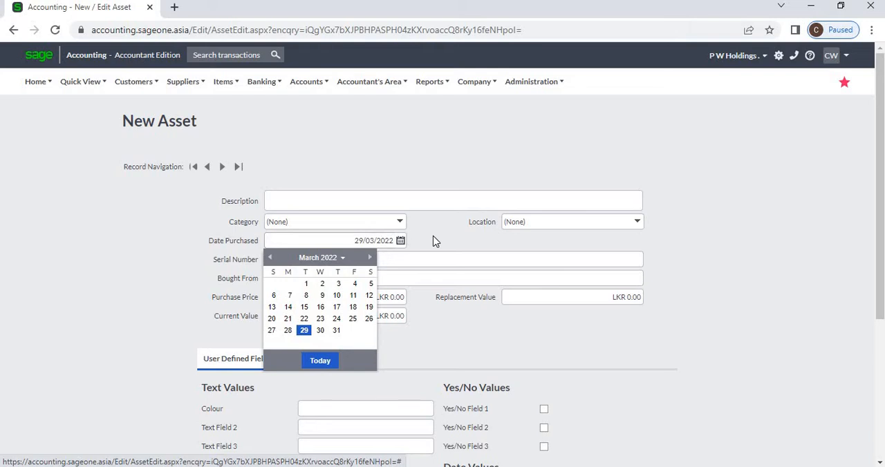
pyautogui.click(435, 241)
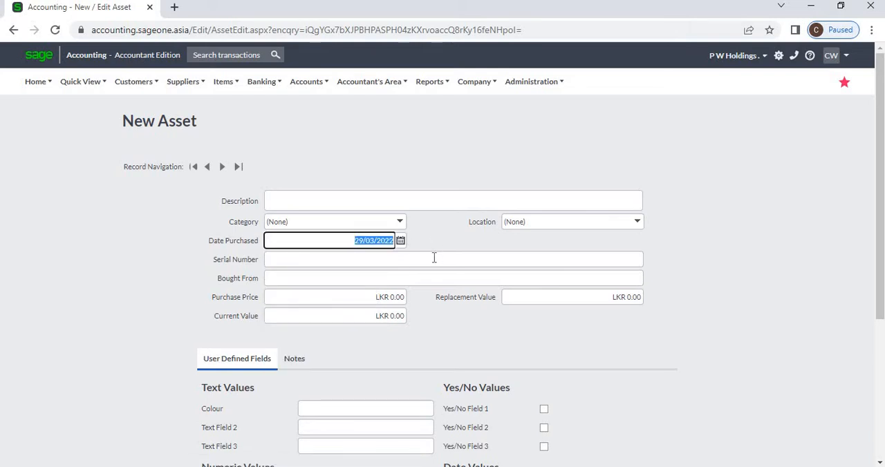
pyautogui.click(434, 258)
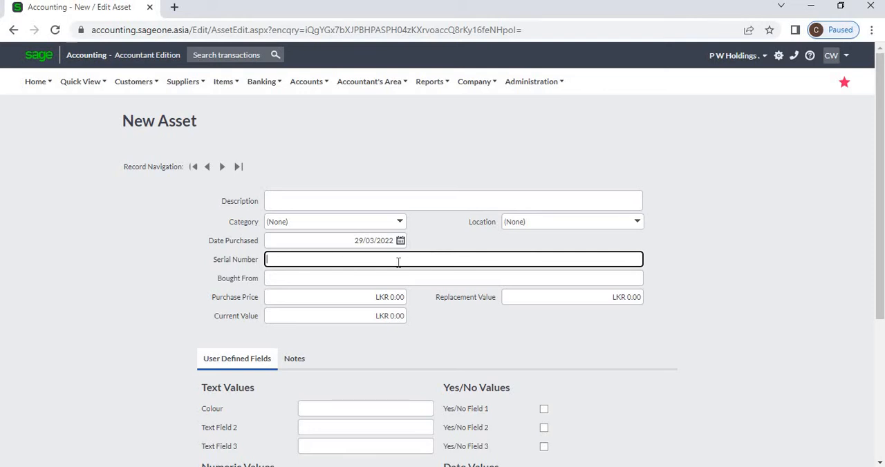
pyautogui.click(354, 277)
pyautogui.click(407, 329)
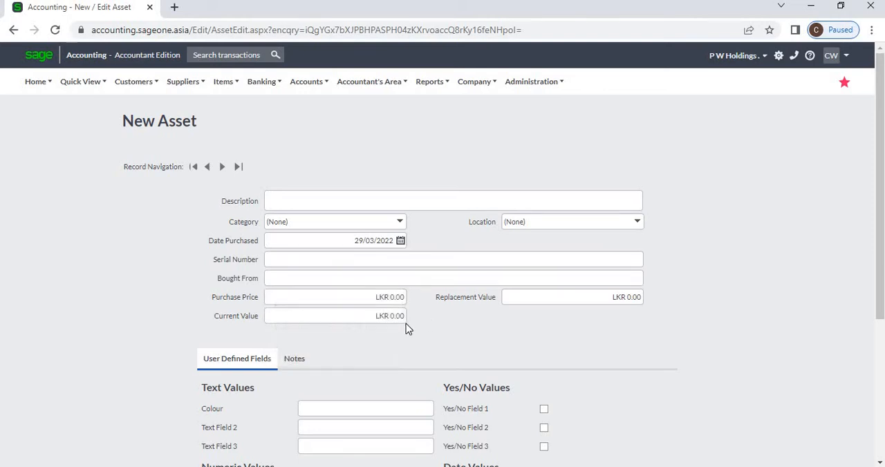
# Inspect the new asset's Purchase Price, Current Value and Replacement Value fields
pyautogui.click(379, 300)
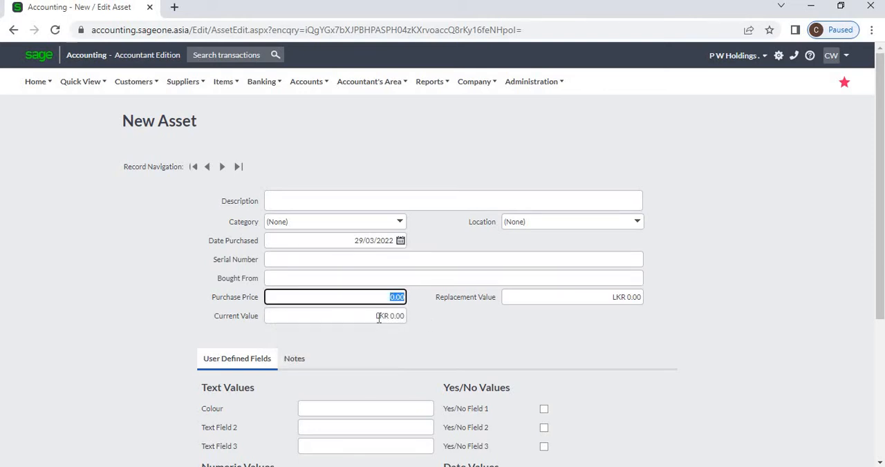
pyautogui.click(377, 315)
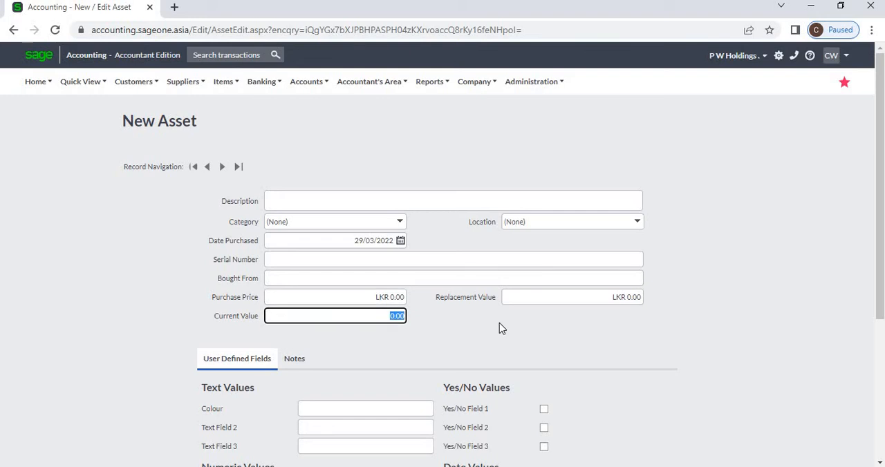
pyautogui.click(630, 295)
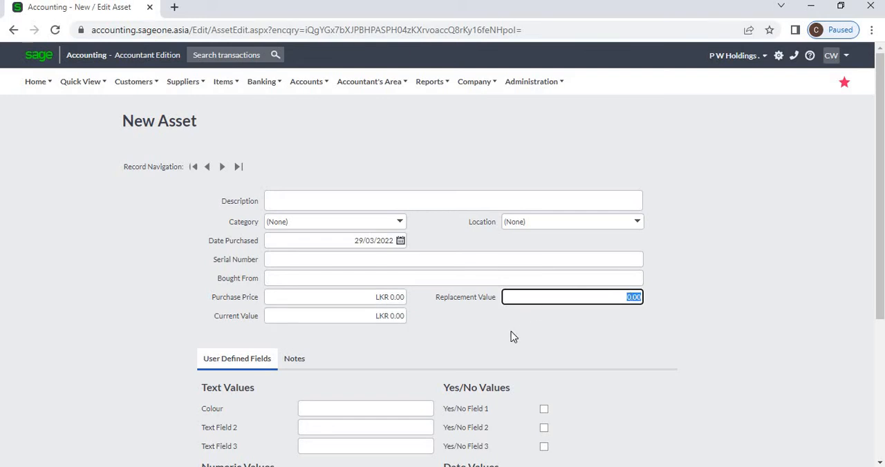
# Review the new asset's User Defined Fields and its Notes section
pyautogui.scroll(-2, 511, 337)
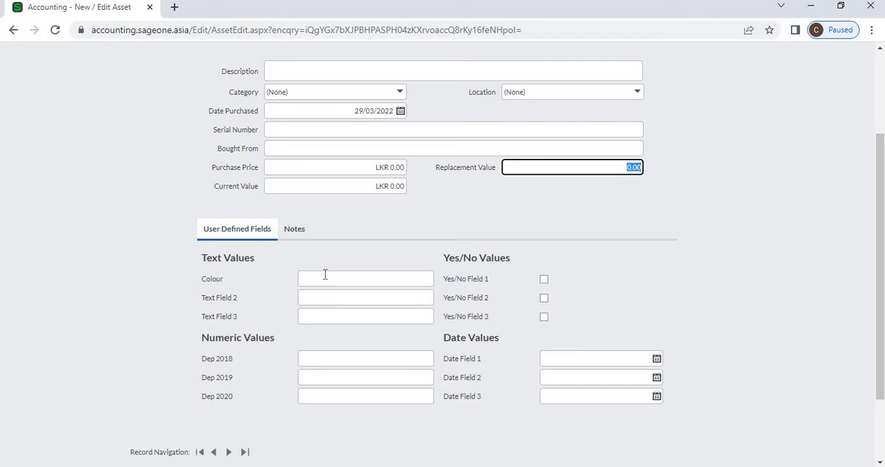
pyautogui.click(302, 234)
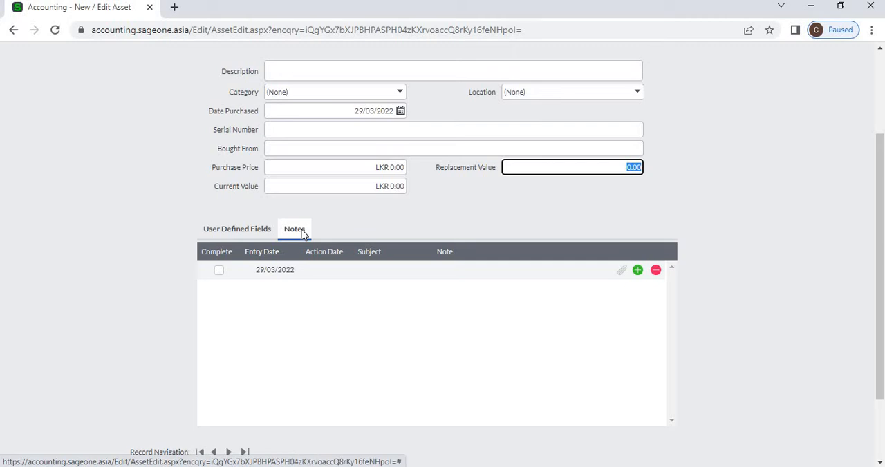
pyautogui.scroll(3, 367, 227)
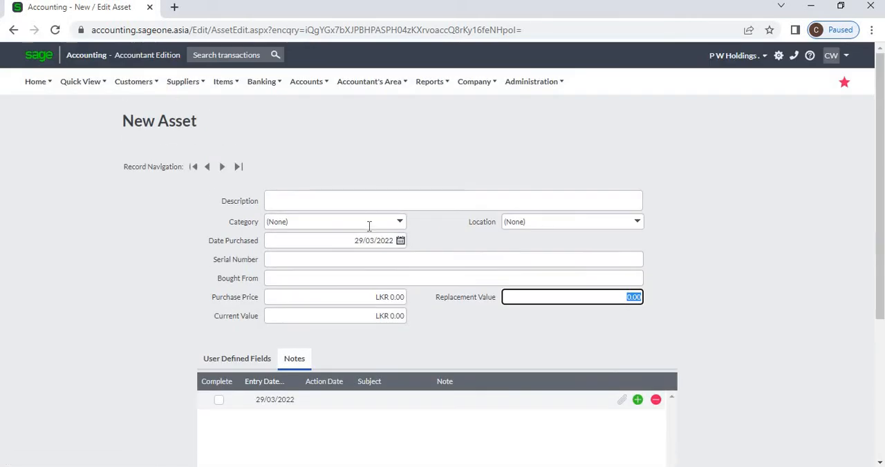
pyautogui.scroll(-3, 338, 272)
# Inspect the Action Date, Subject and Note fields of the new asset's note line and the form's save options
pyautogui.click(334, 272)
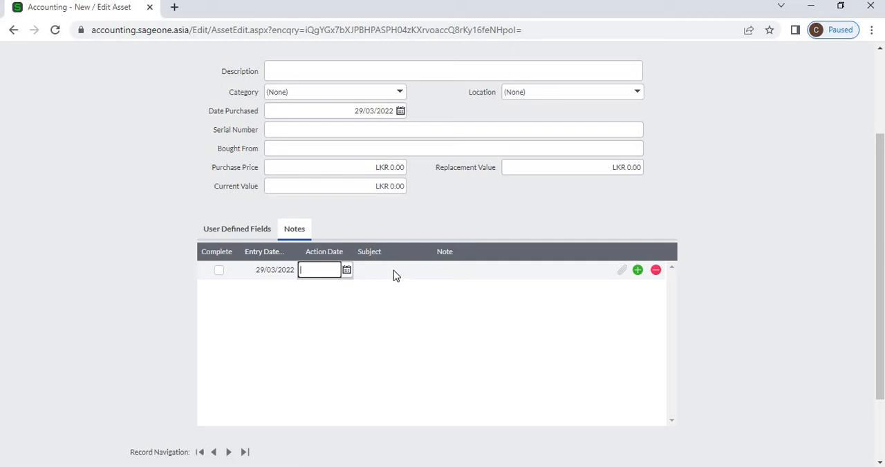
pyautogui.click(394, 270)
pyautogui.click(468, 273)
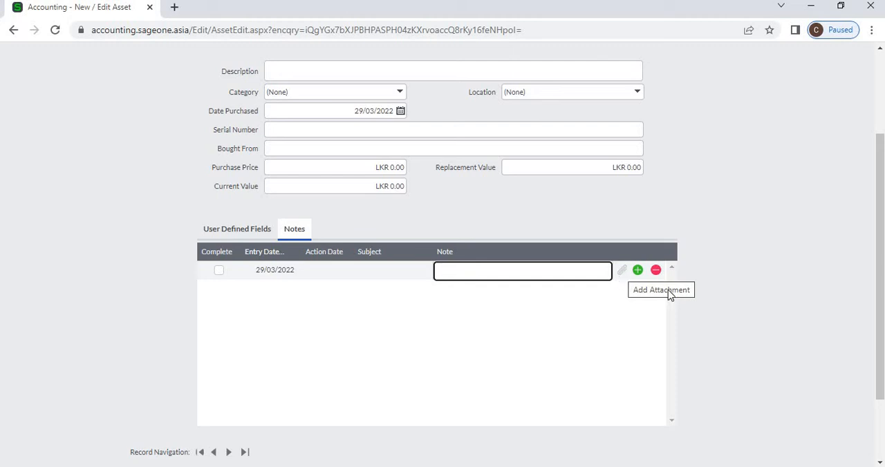
pyautogui.click(519, 240)
pyautogui.scroll(-1, 419, 377)
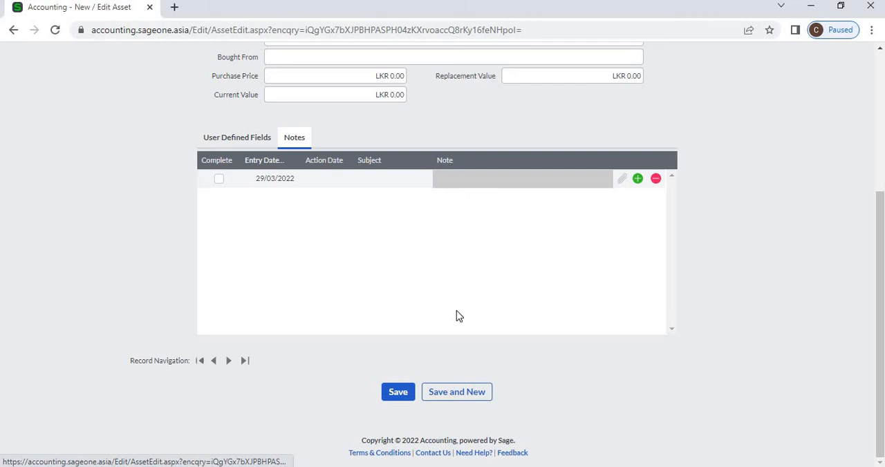
pyautogui.scroll(3, 456, 317)
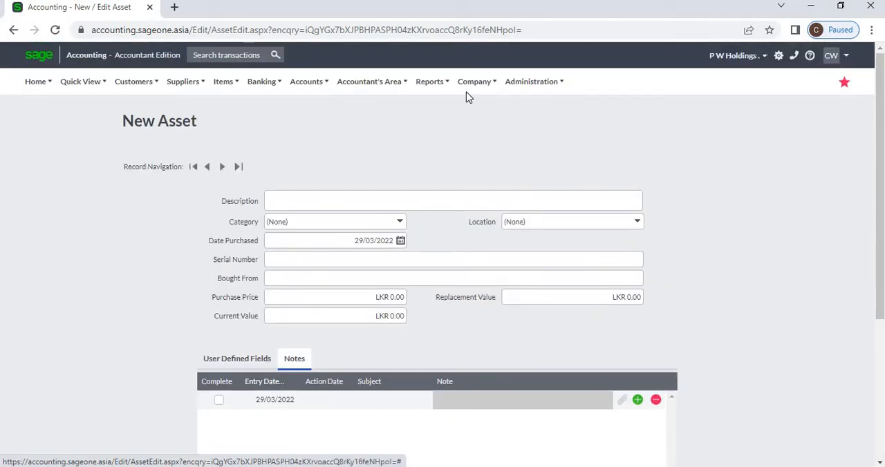
# Open the List of Assets and review the columns offered for customising its grid, leaving them as they are
pyautogui.click(474, 81)
pyautogui.moveTo(480, 167)
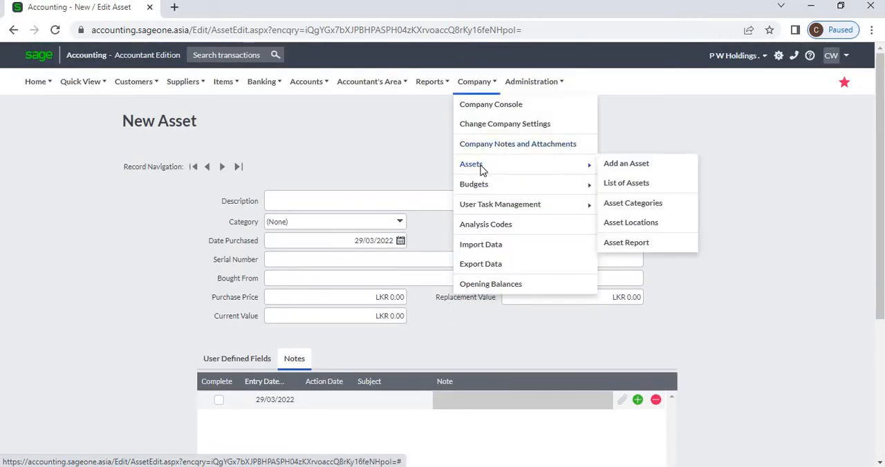
pyautogui.click(639, 185)
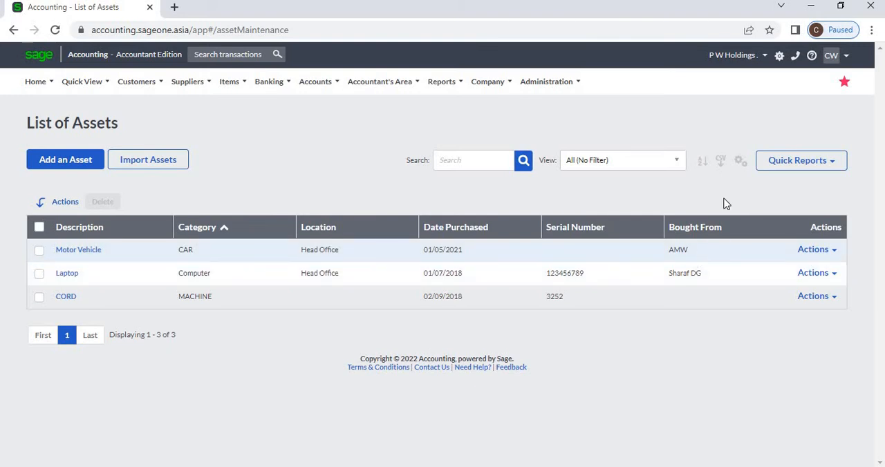
pyautogui.click(740, 162)
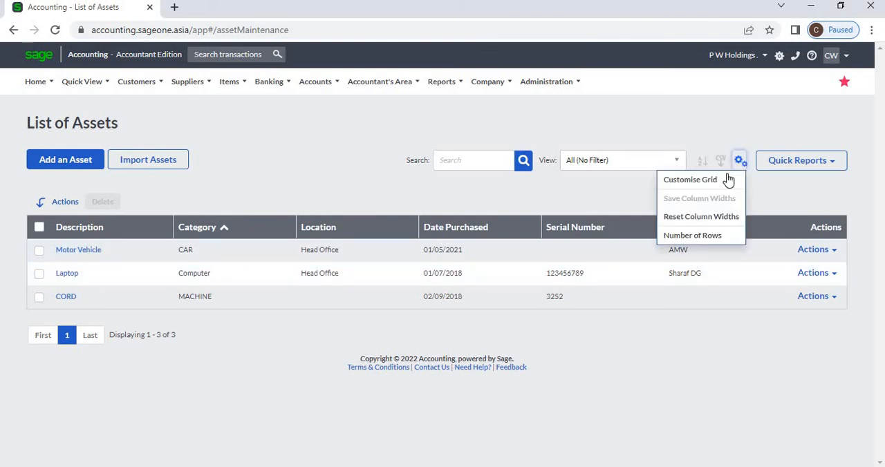
pyautogui.click(727, 180)
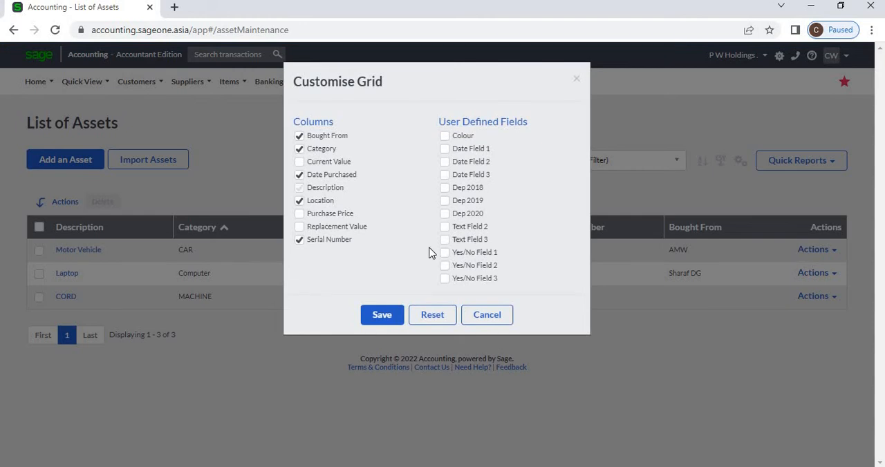
pyautogui.click(488, 320)
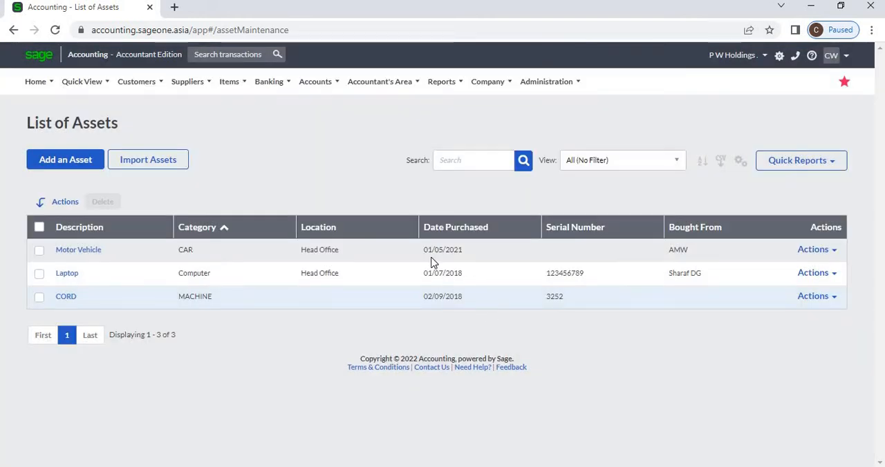
# Inspect the asset list's search field and its view filter choices
pyautogui.click(440, 164)
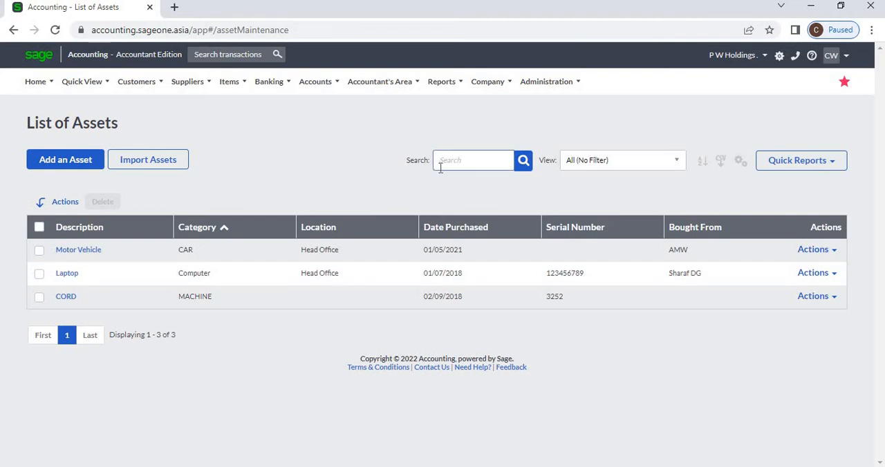
pyautogui.click(675, 161)
pyautogui.click(650, 138)
# Open Asset Categories and inspect the blank form for adding a new asset category
pyautogui.moveTo(486, 84)
pyautogui.moveTo(549, 174)
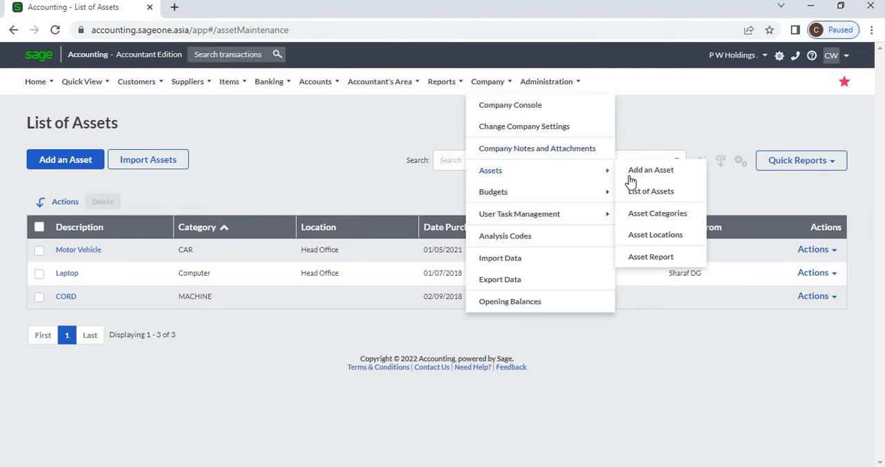
pyautogui.click(638, 218)
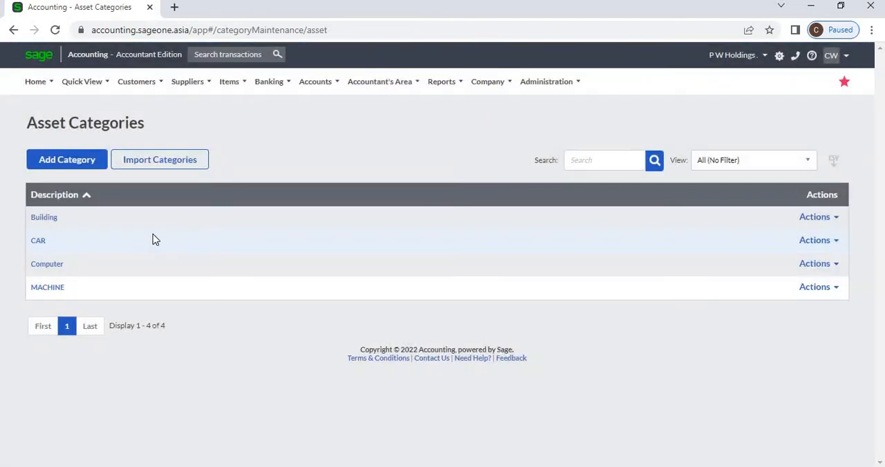
pyautogui.click(486, 85)
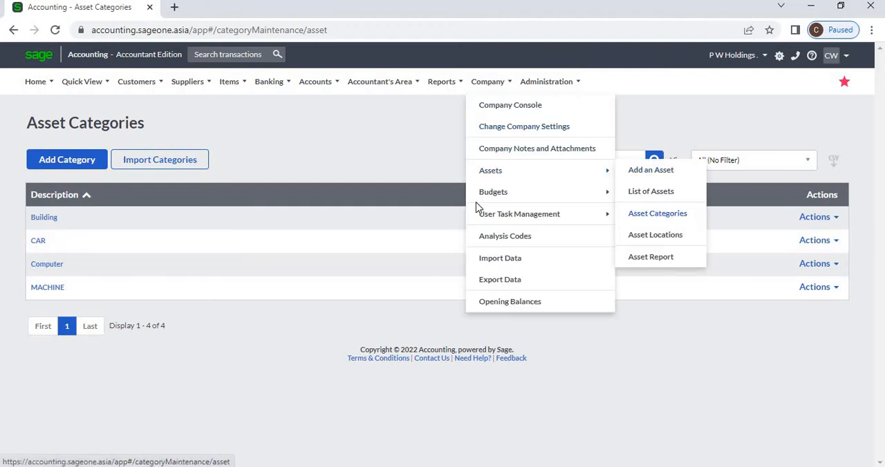
pyautogui.click(55, 171)
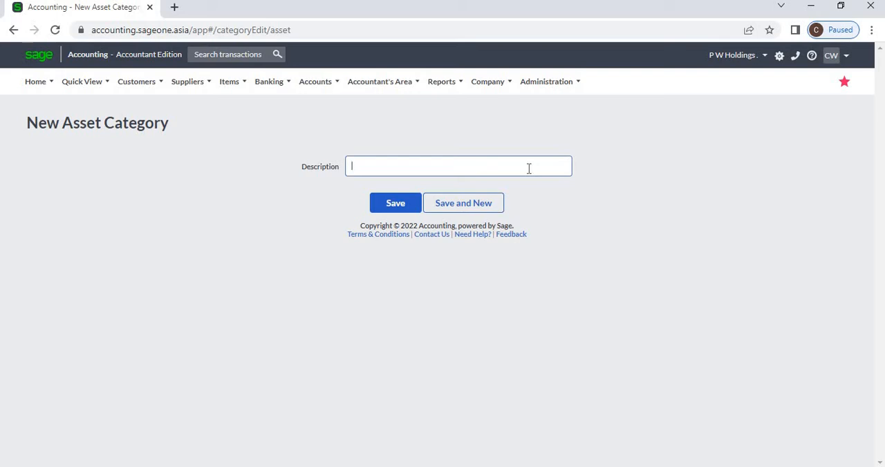
pyautogui.click(407, 210)
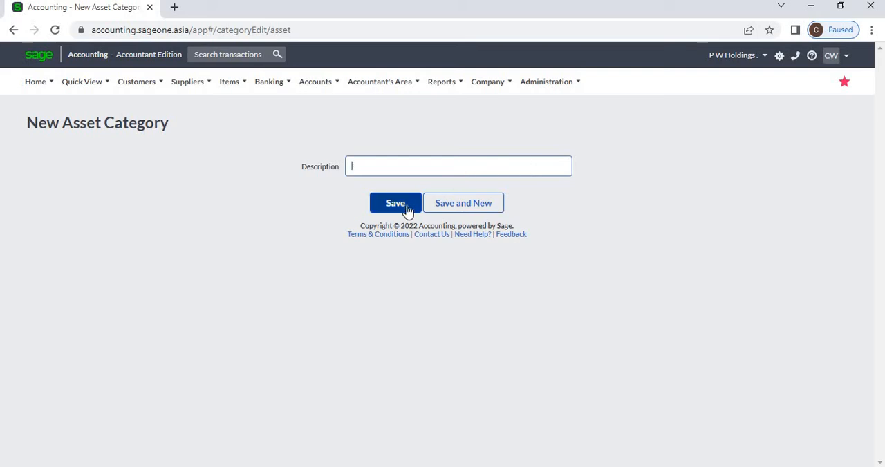
# Leave the new category form and return to the list of asset categories
pyautogui.click(475, 85)
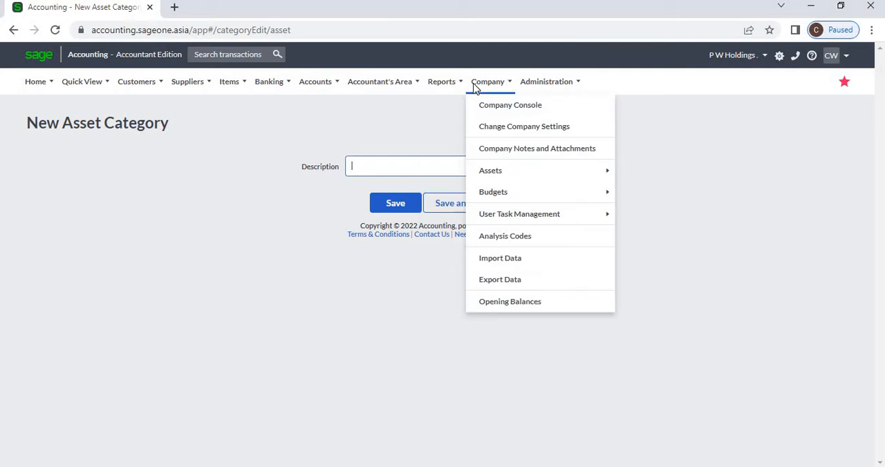
pyautogui.moveTo(508, 172)
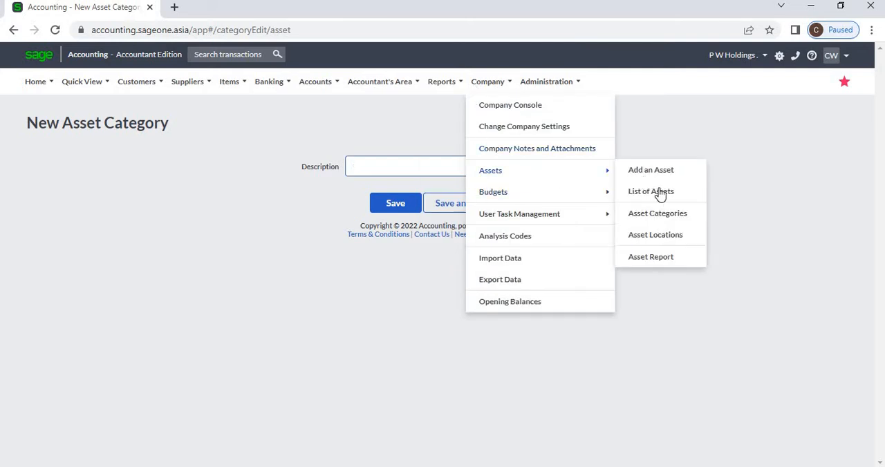
pyautogui.click(657, 213)
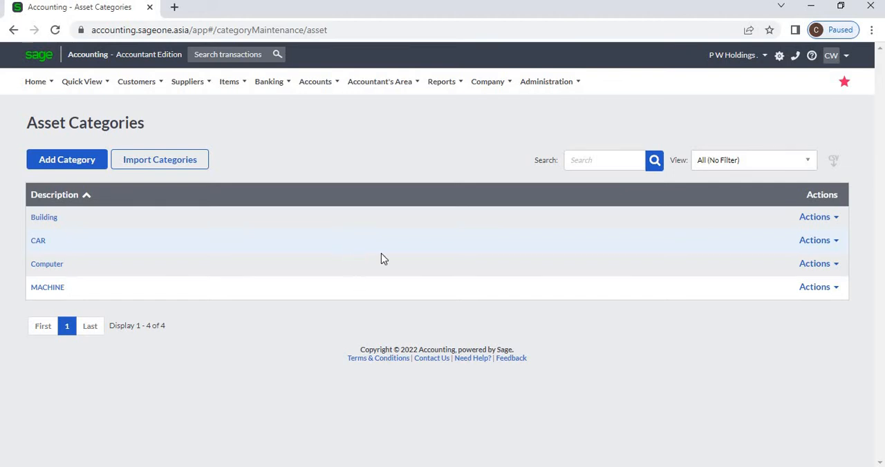
# Open Asset Locations and inspect the blank form for adding a new asset location
pyautogui.click(484, 84)
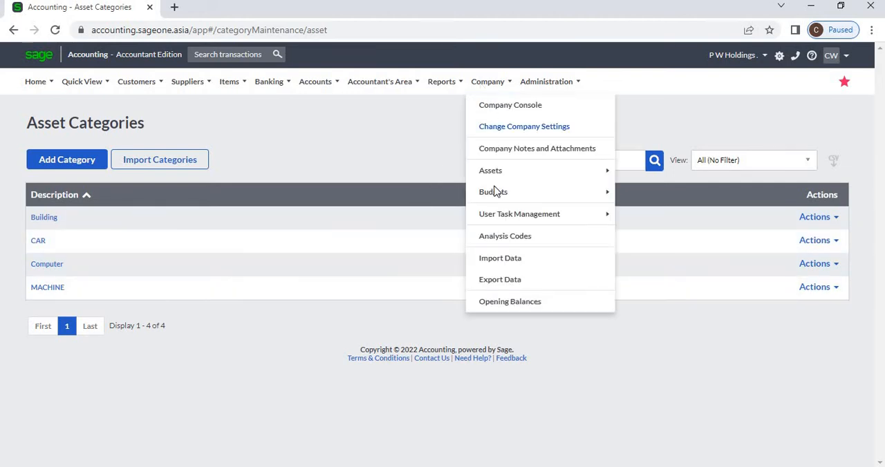
pyautogui.moveTo(499, 171)
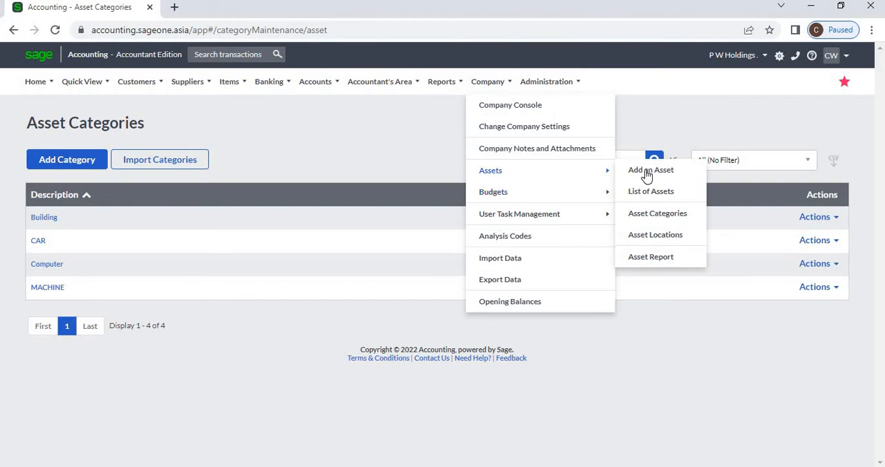
pyautogui.click(657, 235)
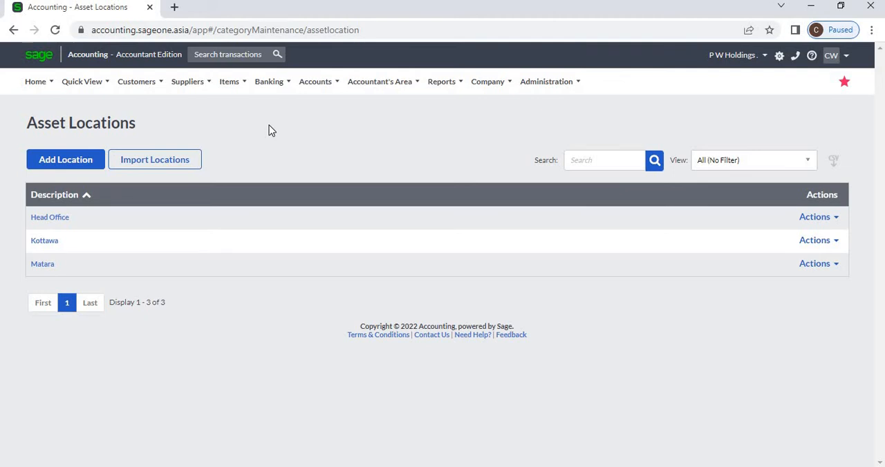
pyautogui.click(485, 81)
pyautogui.moveTo(489, 169)
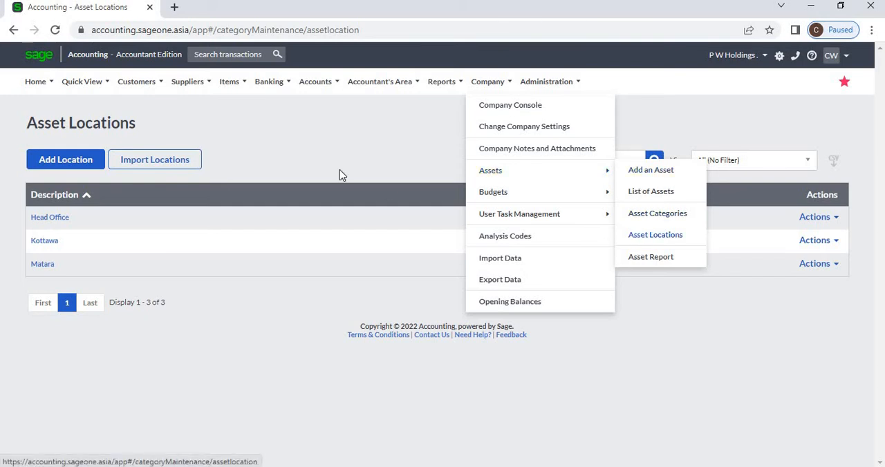
pyautogui.click(65, 159)
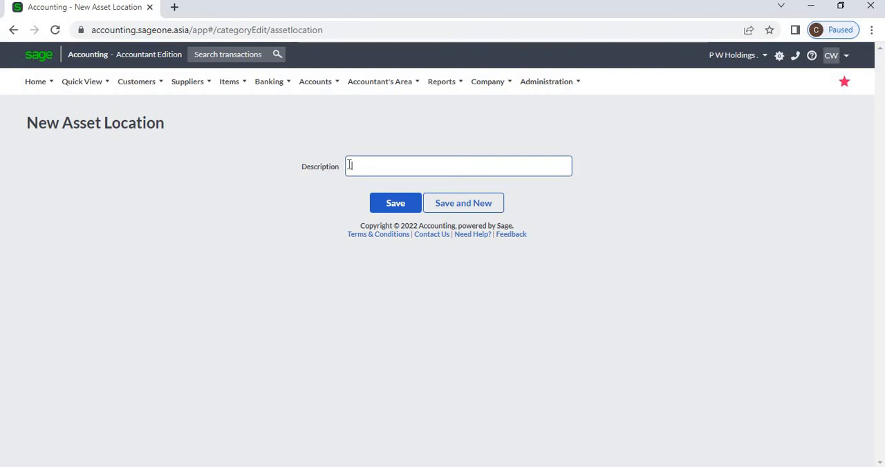
pyautogui.click(395, 203)
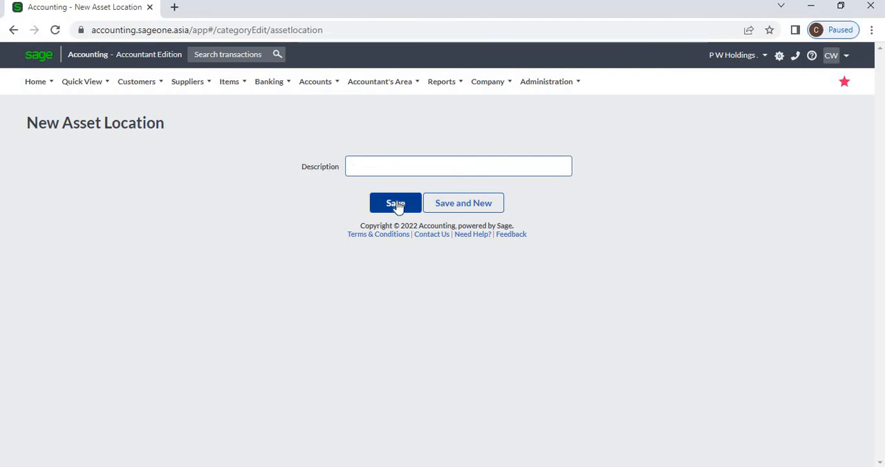
# Leave the new location form and return to the list of asset locations
pyautogui.click(501, 87)
pyautogui.moveTo(500, 170)
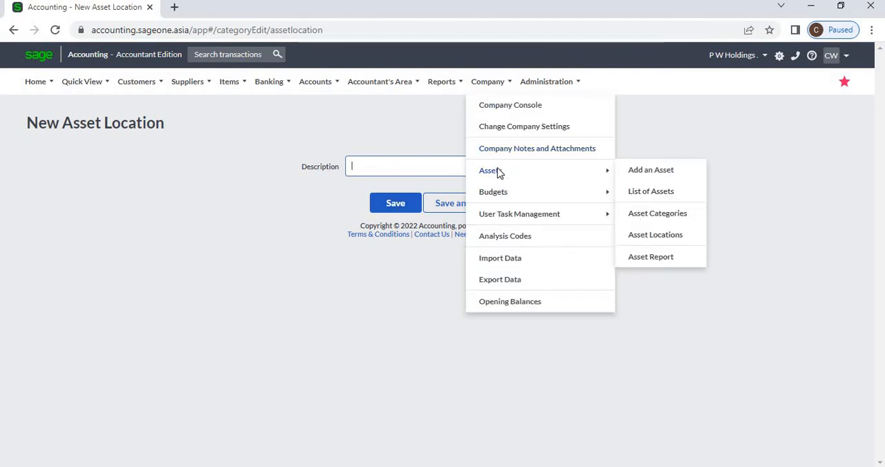
pyautogui.click(667, 235)
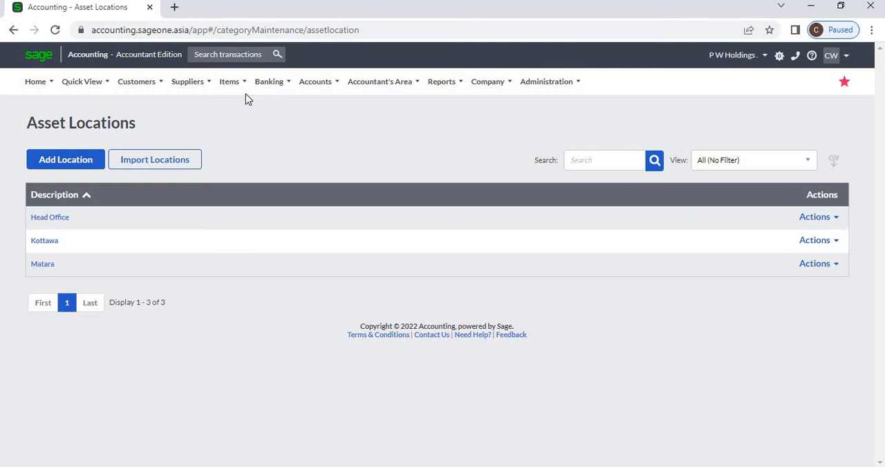
# Open the Asset Register Report and review the choices for its From Asset, From Category and From Location filters
pyautogui.moveTo(491, 85)
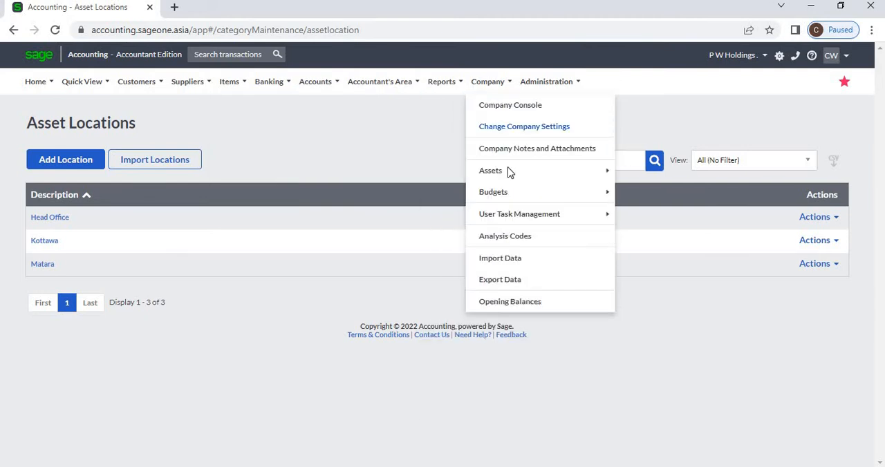
pyautogui.moveTo(507, 171)
pyautogui.click(650, 257)
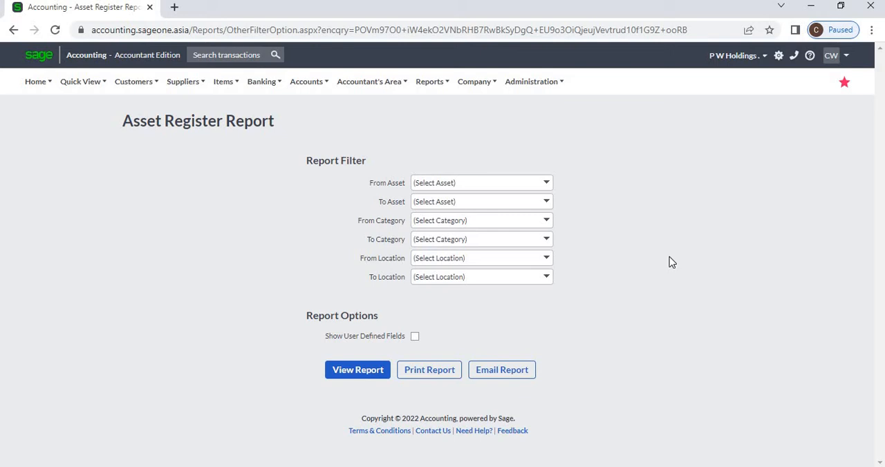
pyautogui.click(548, 182)
pyautogui.click(555, 223)
pyautogui.click(547, 222)
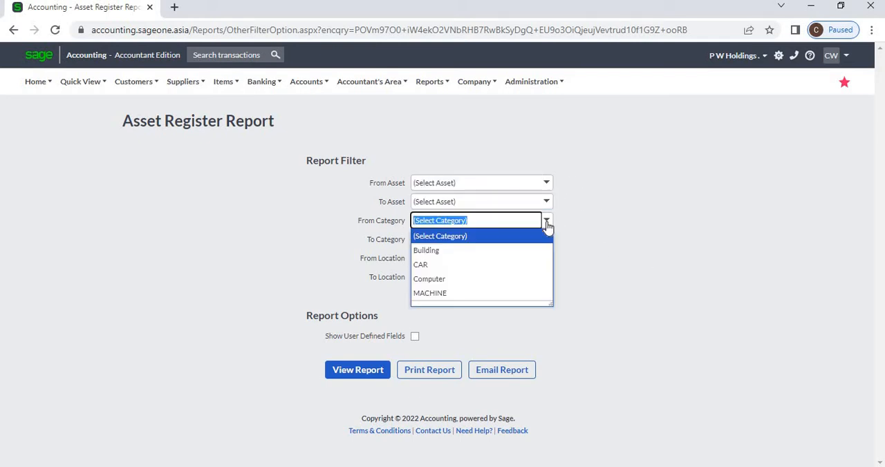
pyautogui.click(608, 245)
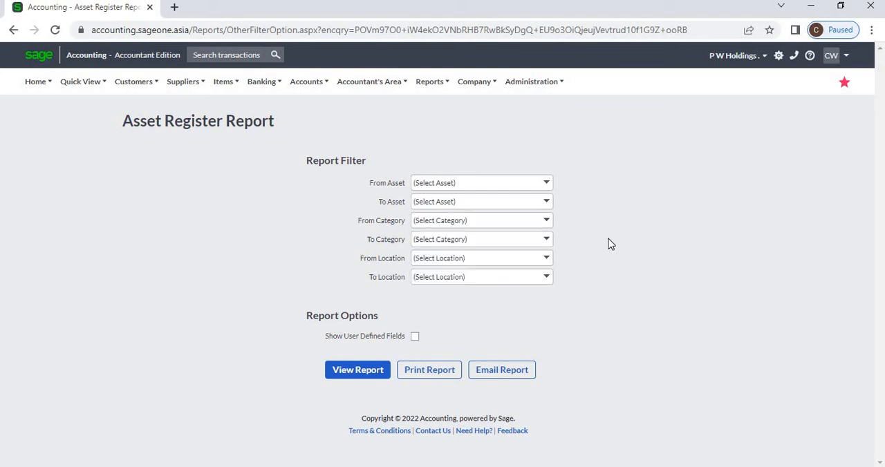
pyautogui.click(546, 259)
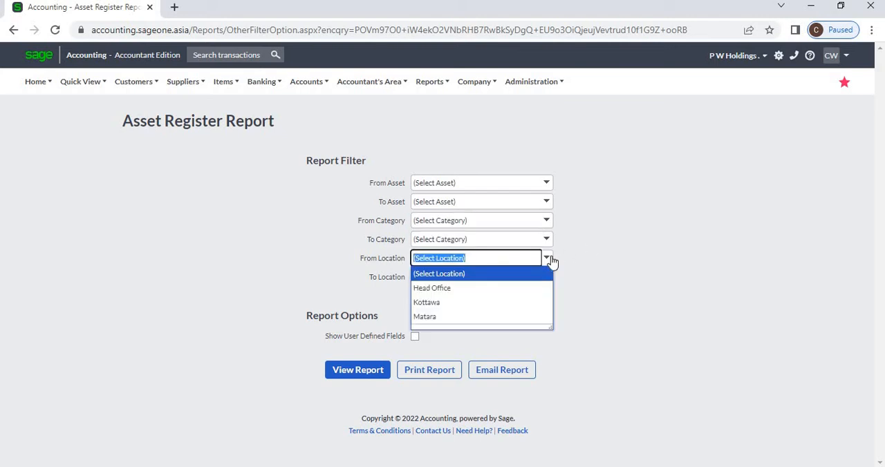
# Close the location choices and view the Asset Register Report with user defined fields shown
pyautogui.click(631, 266)
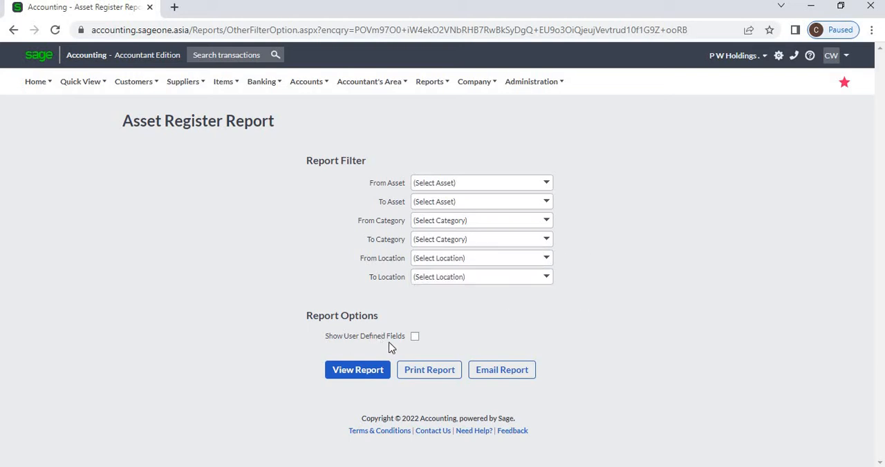
pyautogui.click(416, 338)
pyautogui.click(380, 377)
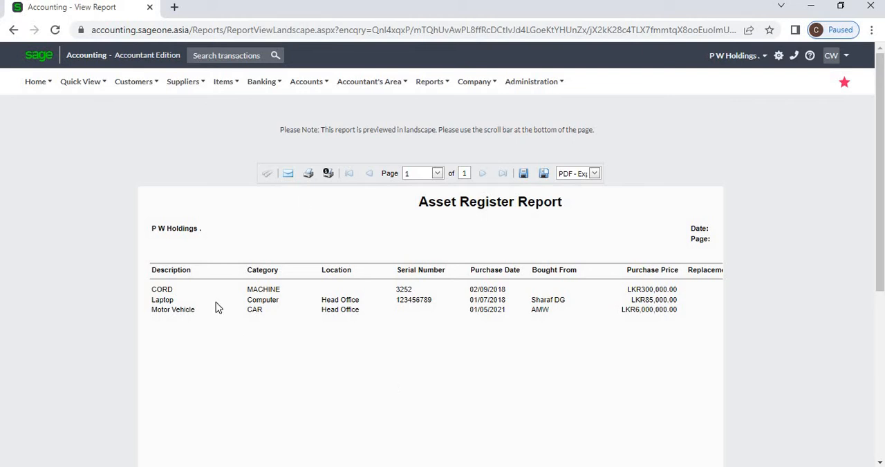
# Start adding a new company budget with the budget wizard
pyautogui.click(432, 86)
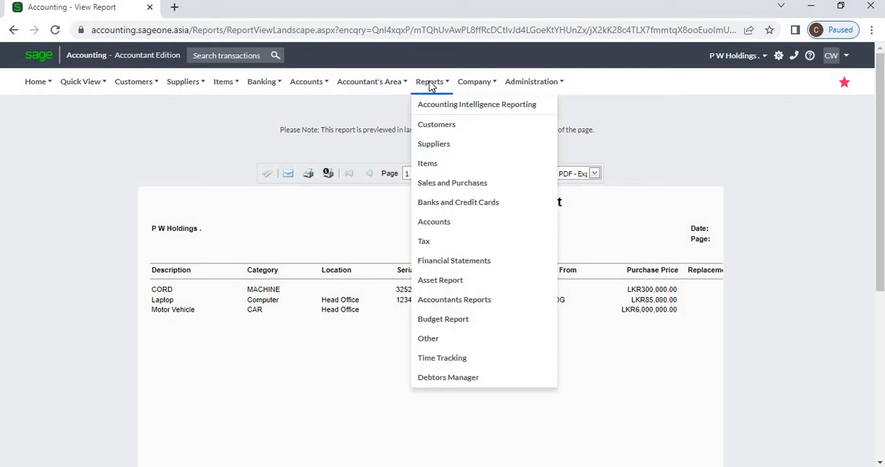
pyautogui.click(470, 83)
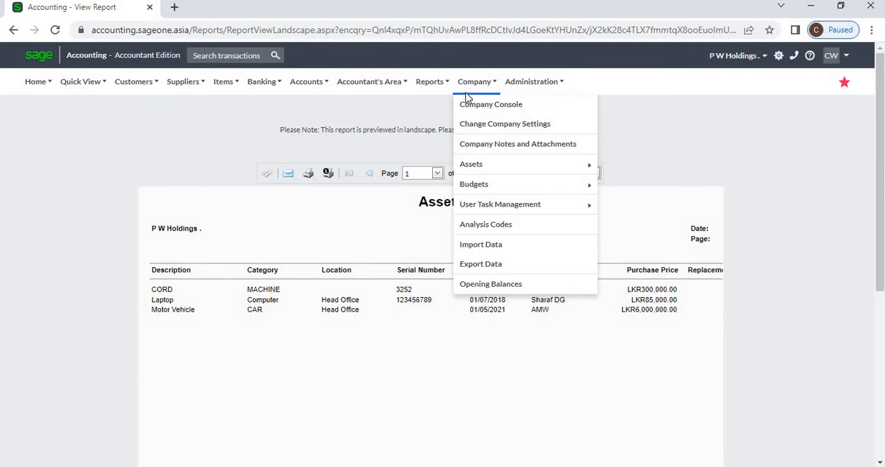
pyautogui.moveTo(479, 193)
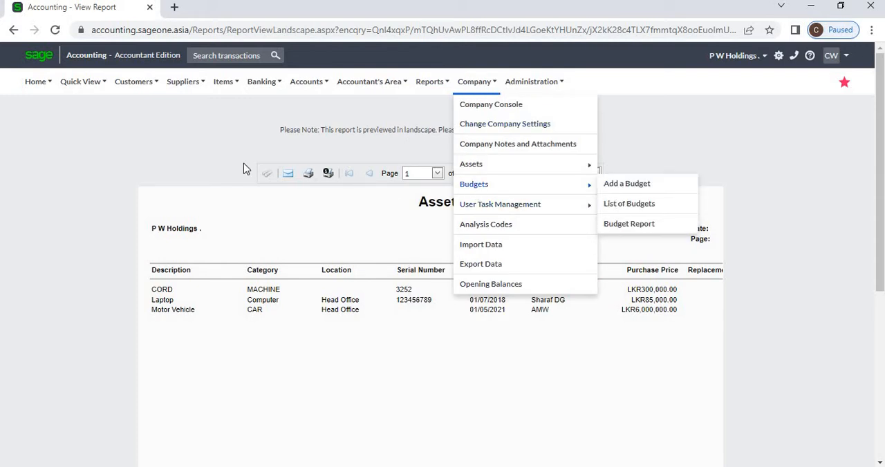
pyautogui.click(212, 168)
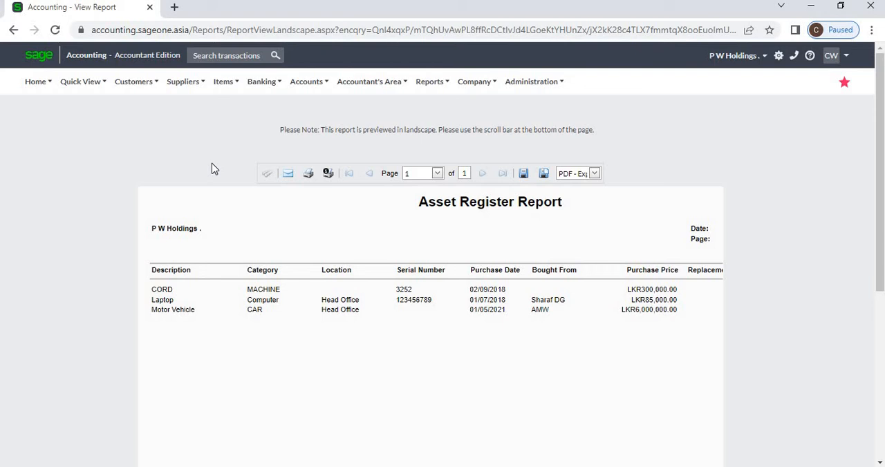
pyautogui.click(401, 85)
pyautogui.click(487, 87)
pyautogui.moveTo(504, 190)
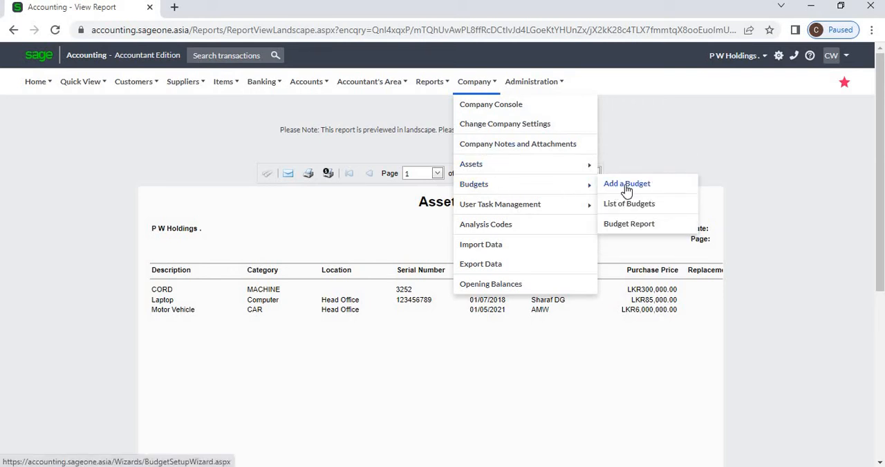
pyautogui.click(626, 188)
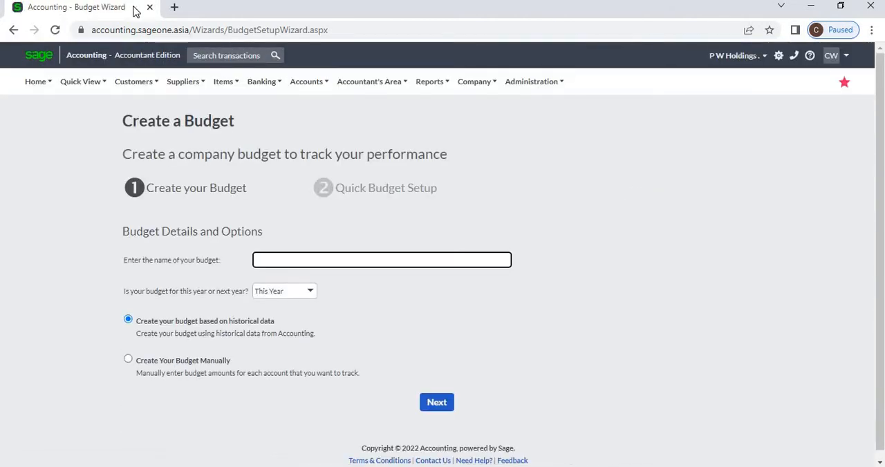
# Duplicate the budget wizard's browser tab and open the Profit and Loss financial statement report in the copy
pyautogui.rightClick(82, 12)
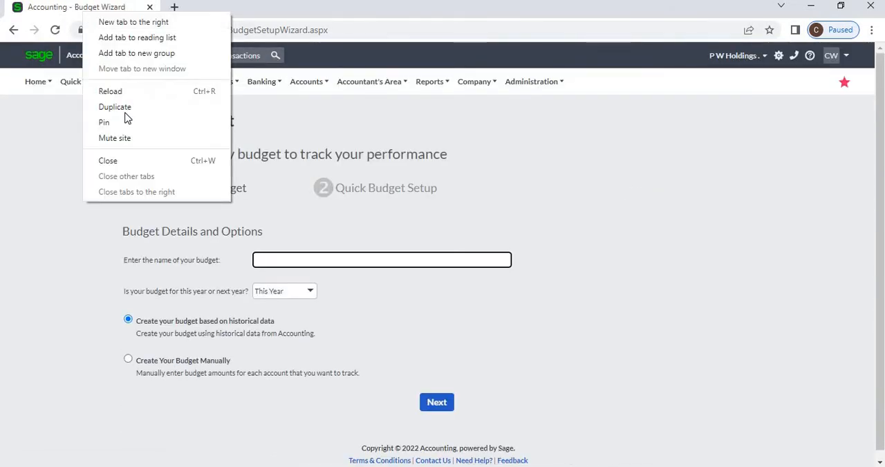
pyautogui.click(128, 110)
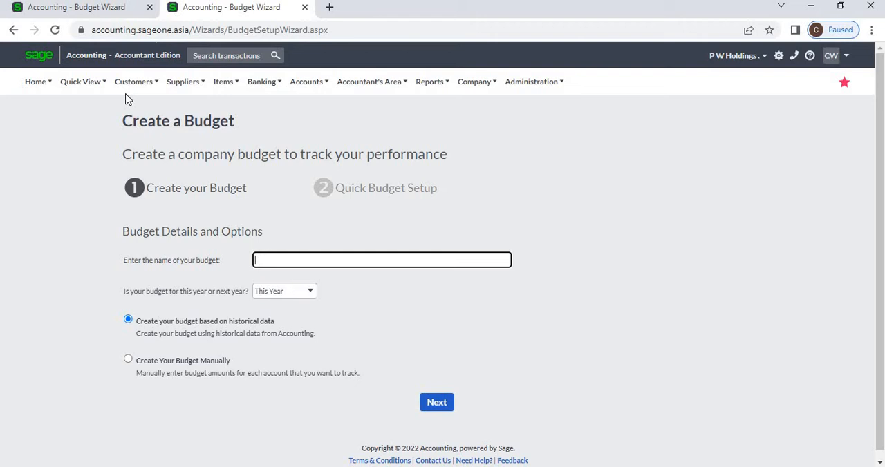
pyautogui.moveTo(128, 93)
pyautogui.moveTo(433, 84)
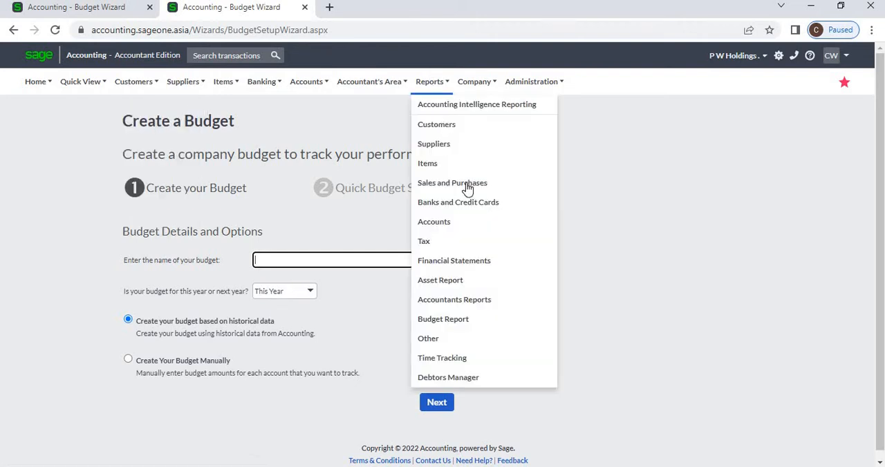
pyautogui.click(458, 263)
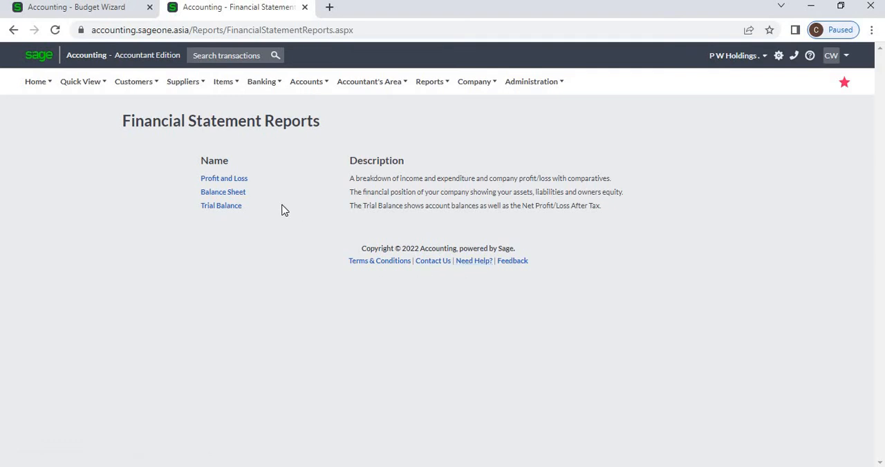
pyautogui.click(240, 181)
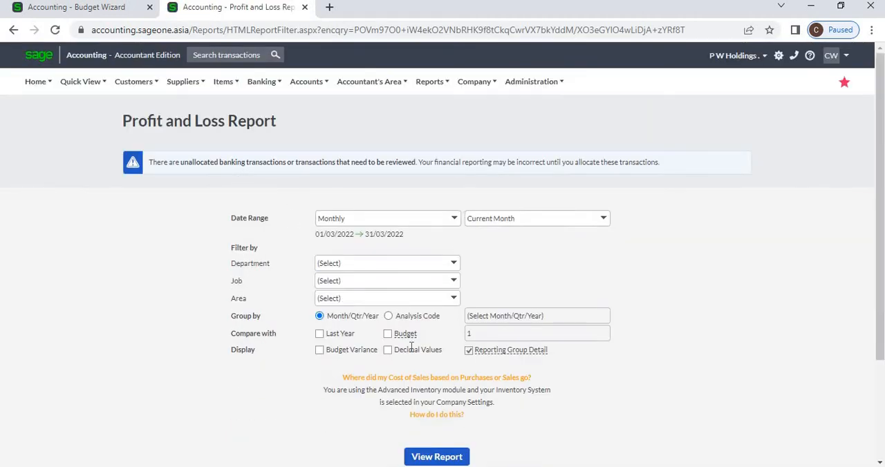
# Enable the budget comparison and budget variance for the Profit and Loss Report, and review the budgets available for comparison
pyautogui.click(388, 335)
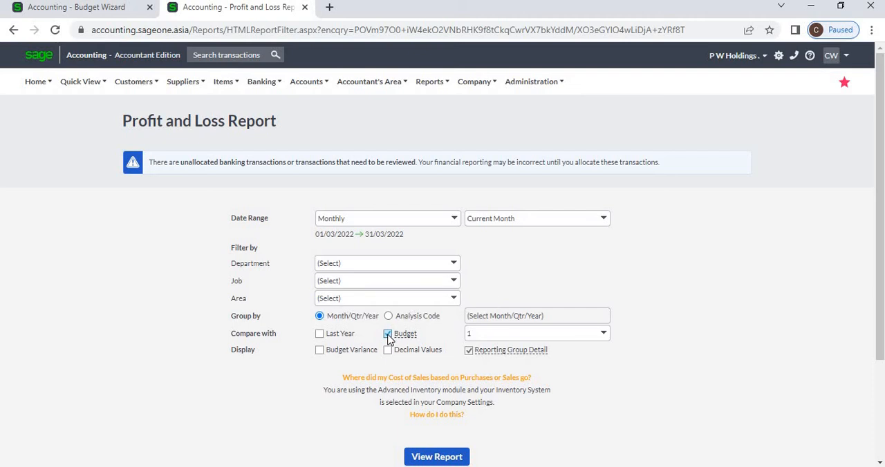
pyautogui.click(324, 351)
pyautogui.click(601, 335)
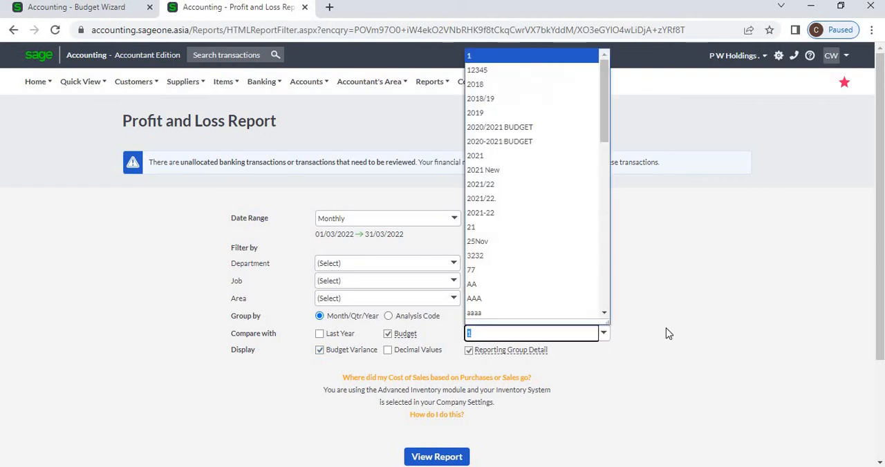
pyautogui.click(668, 334)
# Return to the budget wizard, name the budget "SLIIT 2" and set it for Next Year
pyautogui.click(121, 15)
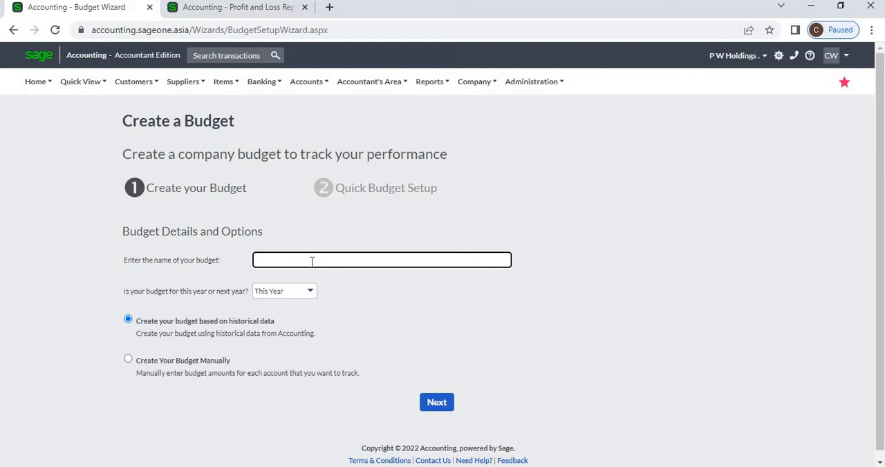
pyautogui.write('SLIIT 2')
pyautogui.press('Tab')
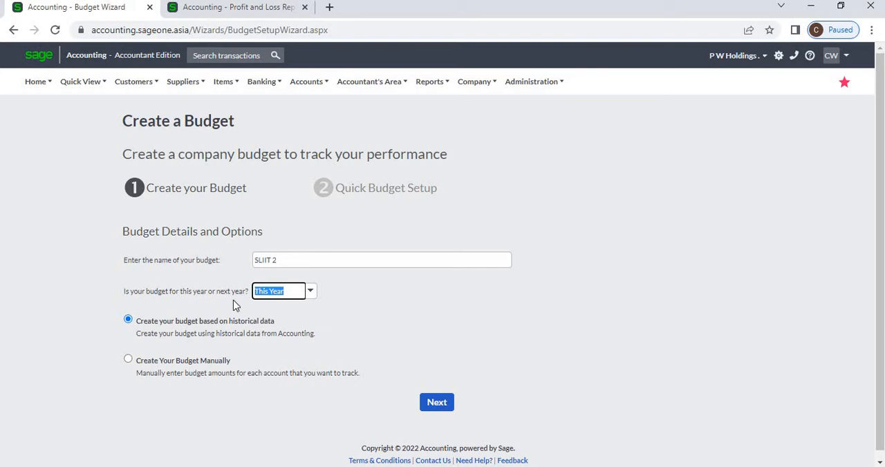
pyautogui.click(310, 290)
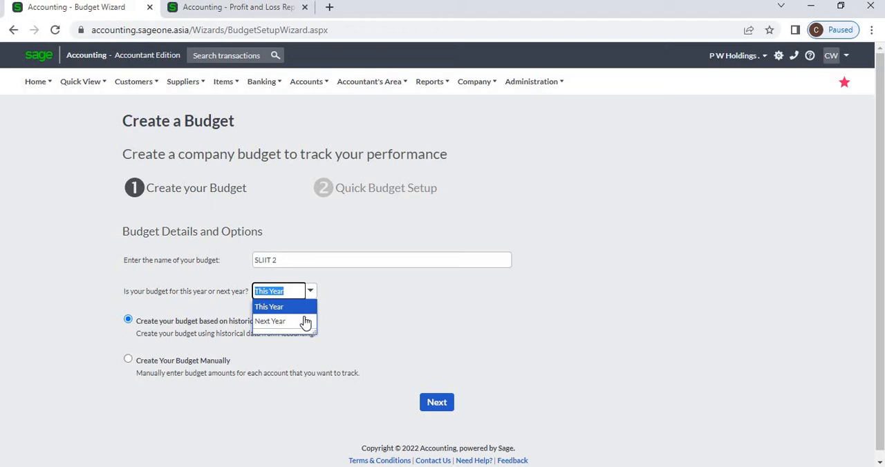
pyautogui.click(304, 321)
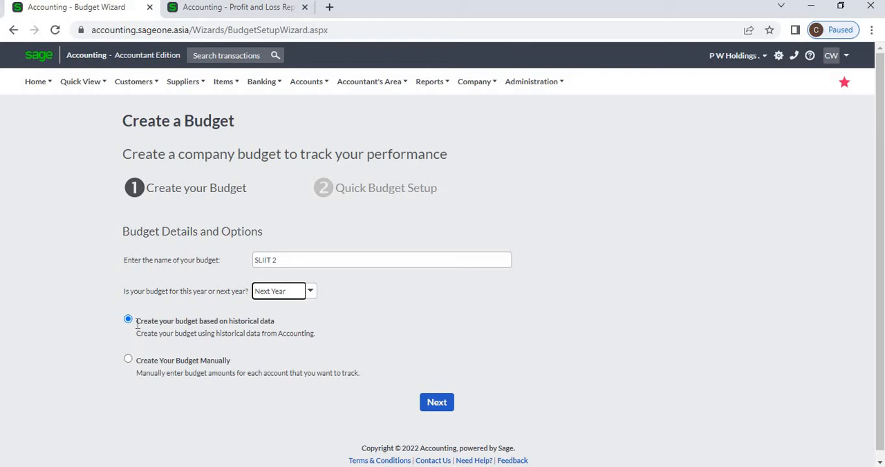
# Base the budget on historical data rather than manual entry and proceed to Quick Budget Setup
pyautogui.moveTo(137, 322); pyautogui.dragTo(283, 324)
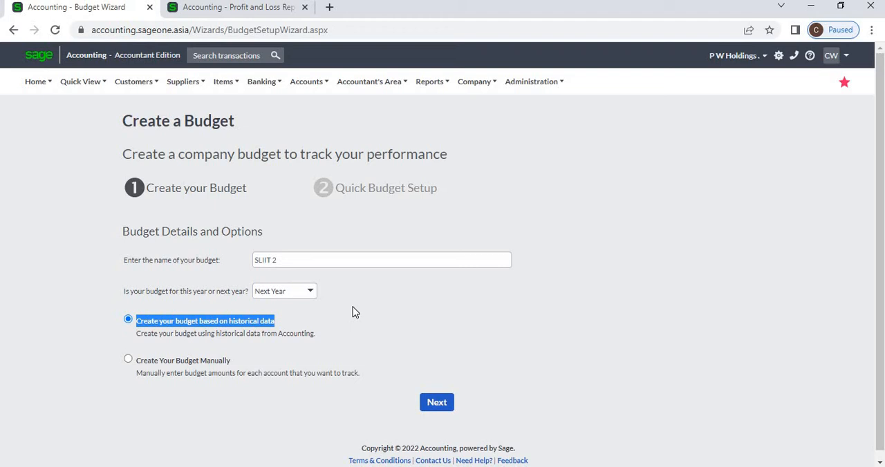
pyautogui.click(207, 366)
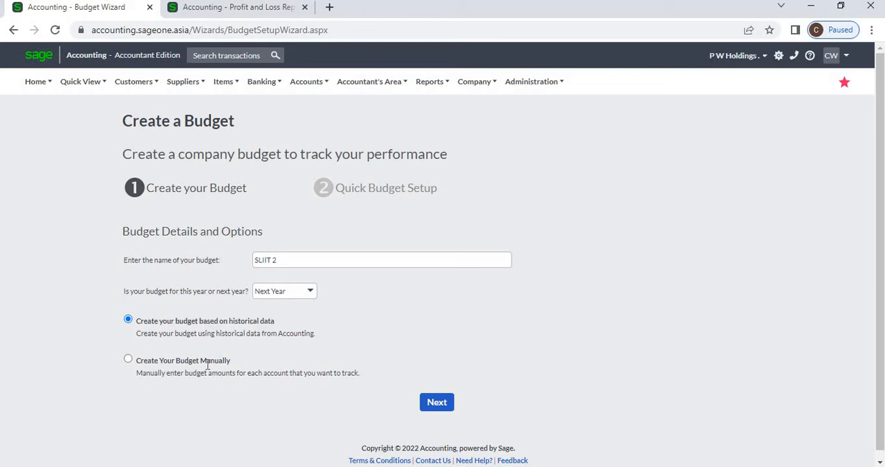
pyautogui.click(128, 359)
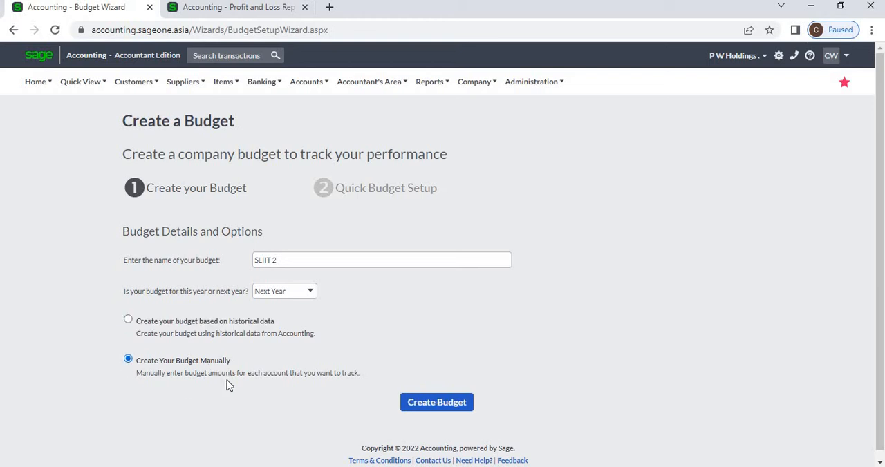
pyautogui.click(134, 331)
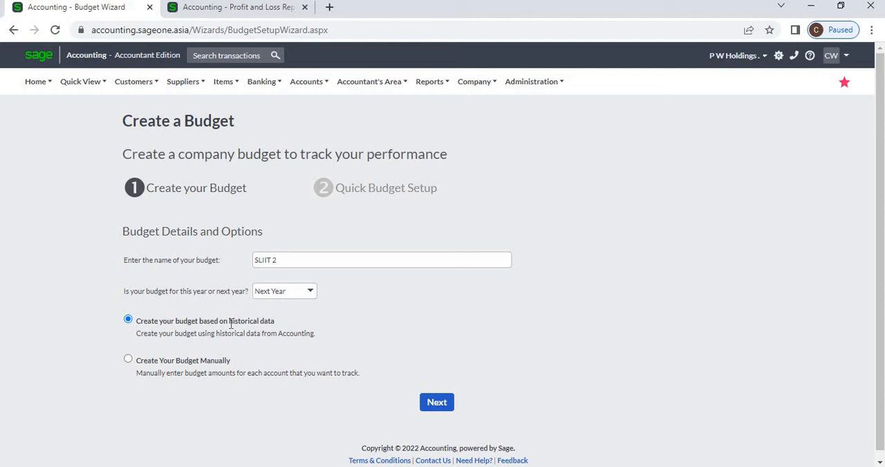
pyautogui.click(434, 403)
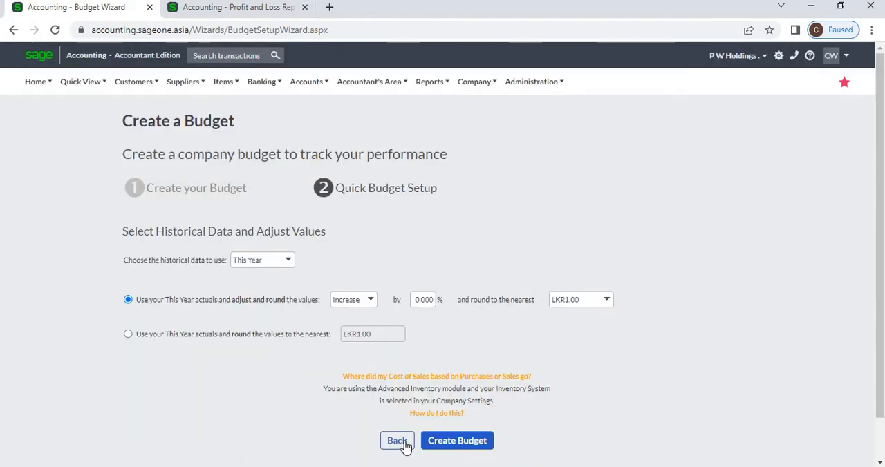
pyautogui.click(398, 441)
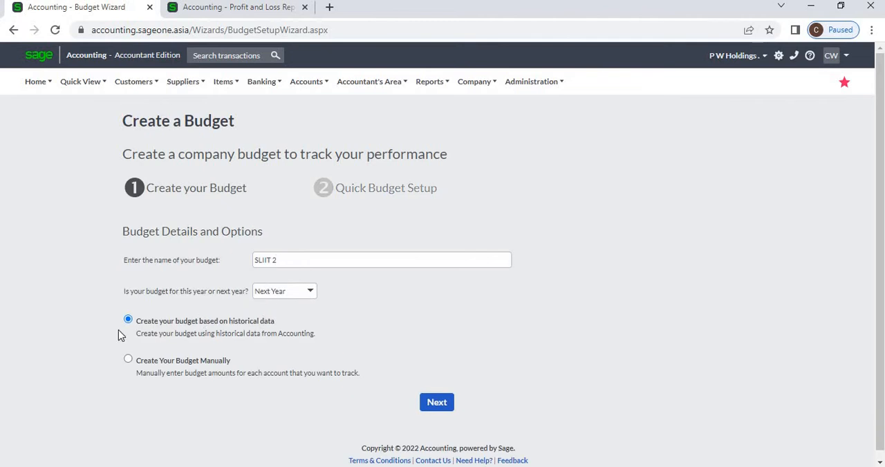
pyautogui.click(436, 403)
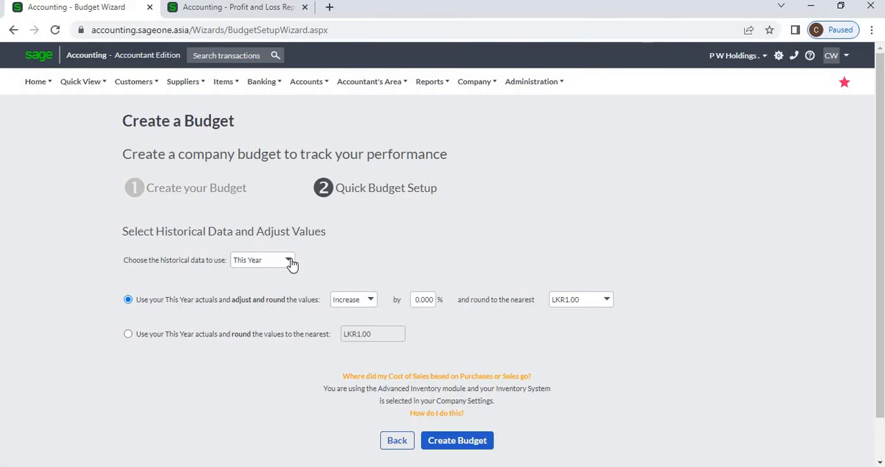
# Review the choices for the historical data year and for increasing or decreasing the actual values
pyautogui.click(289, 263)
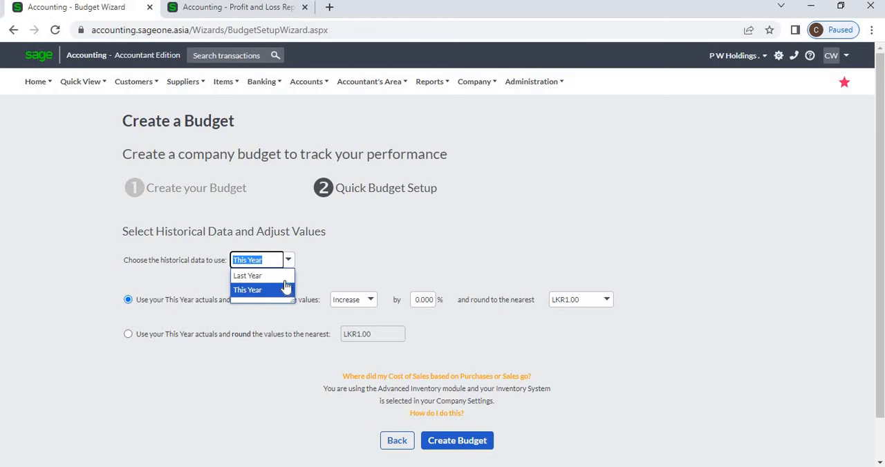
pyautogui.click(368, 266)
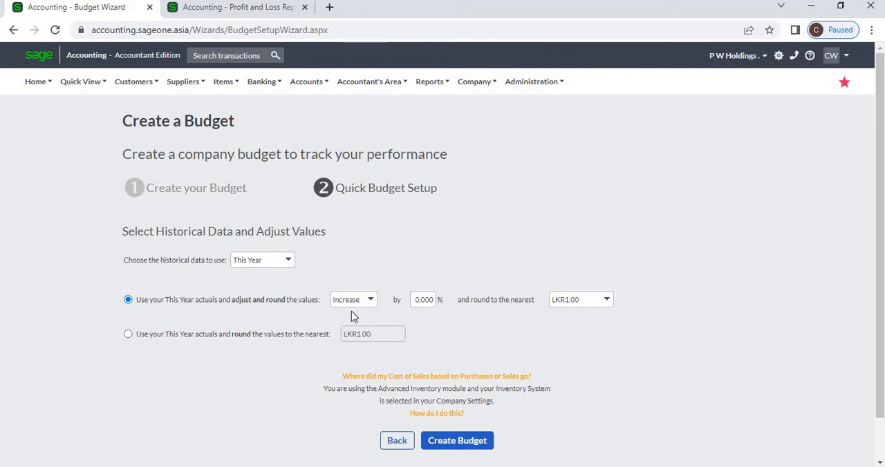
pyautogui.click(370, 302)
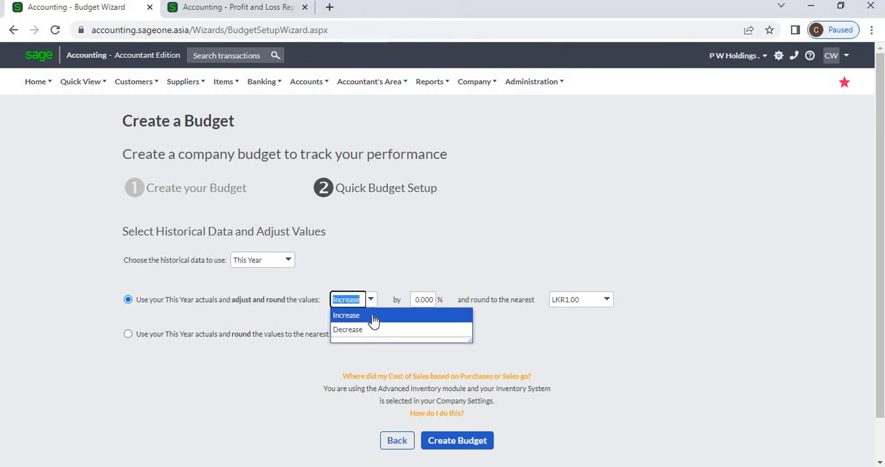
pyautogui.click(390, 274)
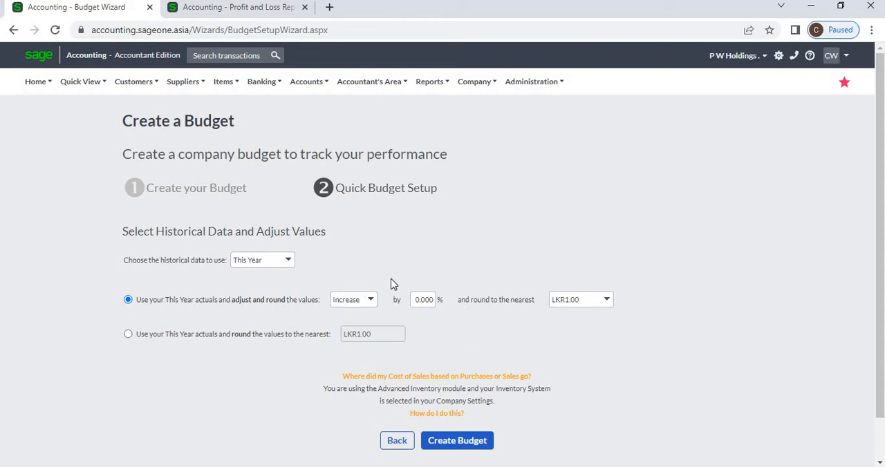
# Set the increase on this year's actuals to 10% and review the rounding choices
pyautogui.click(419, 303)
pyautogui.write('10')
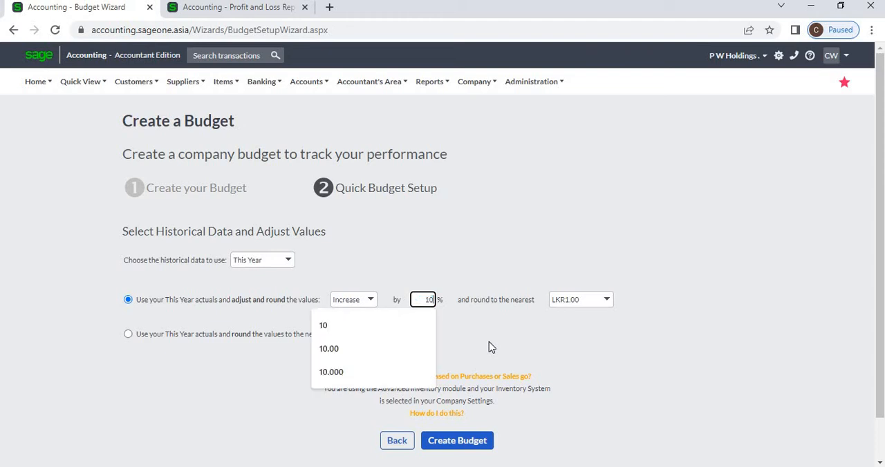
pyautogui.click(606, 312)
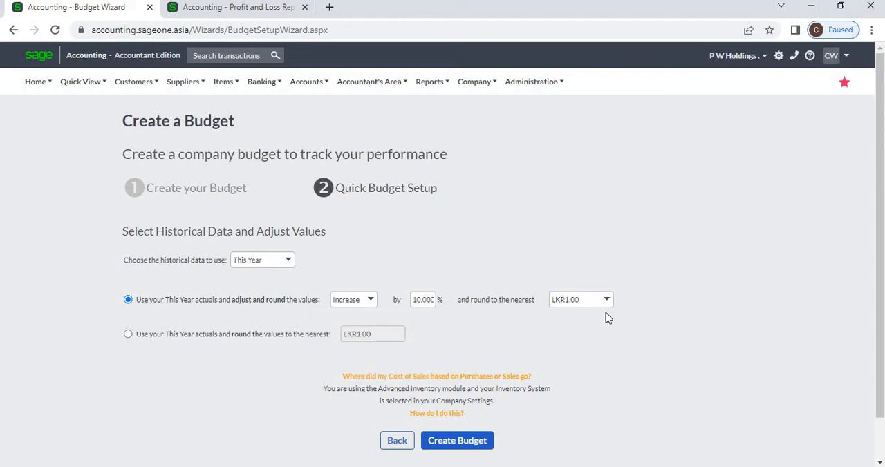
pyautogui.click(606, 307)
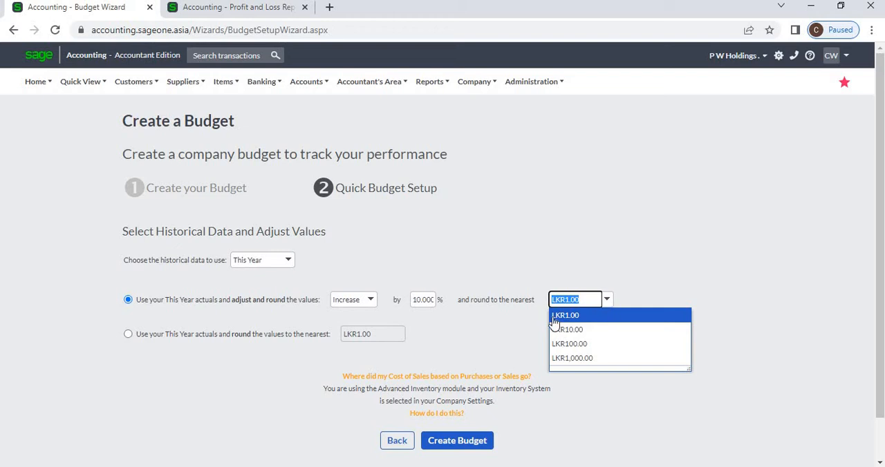
pyautogui.click(467, 331)
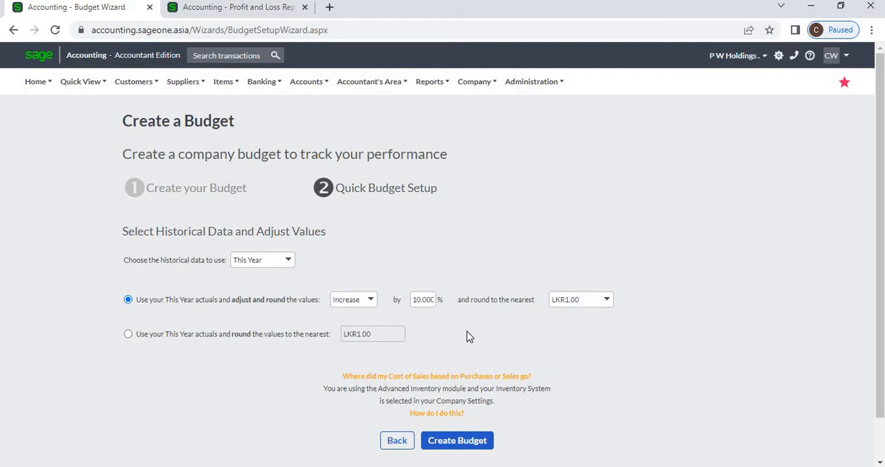
# Review the rounding choices for using this year's actuals without adjustment, keeping the adjust-and-round option selected
pyautogui.click(128, 334)
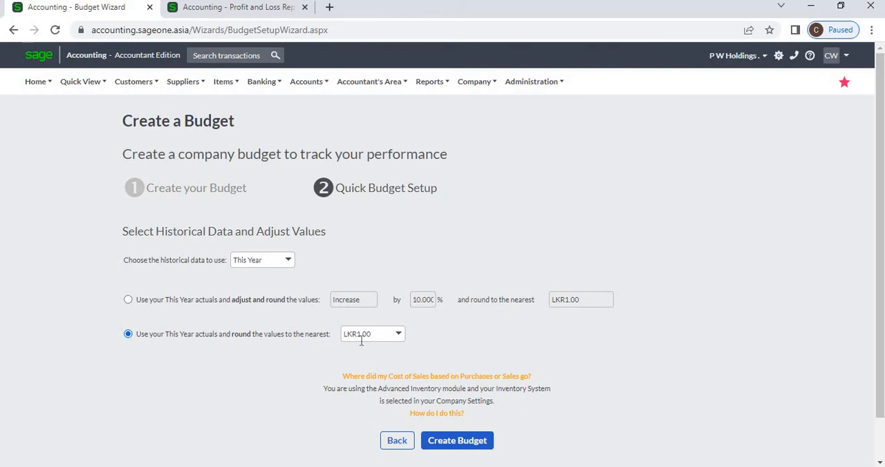
pyautogui.click(398, 337)
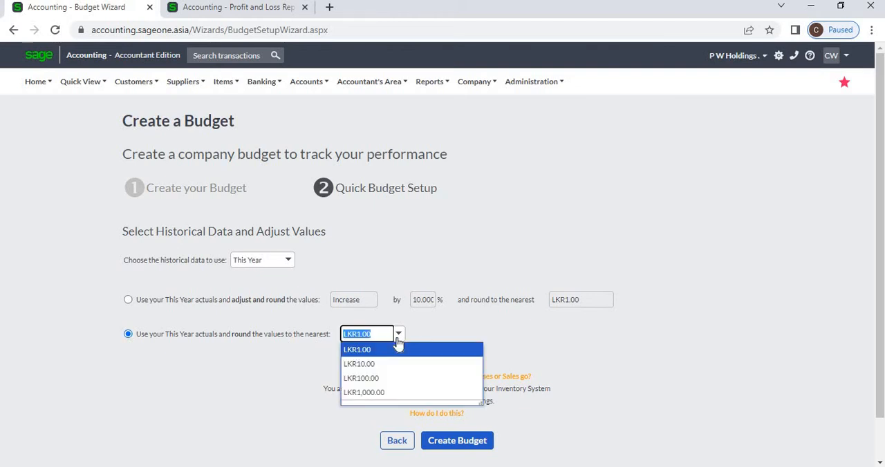
pyautogui.click(255, 360)
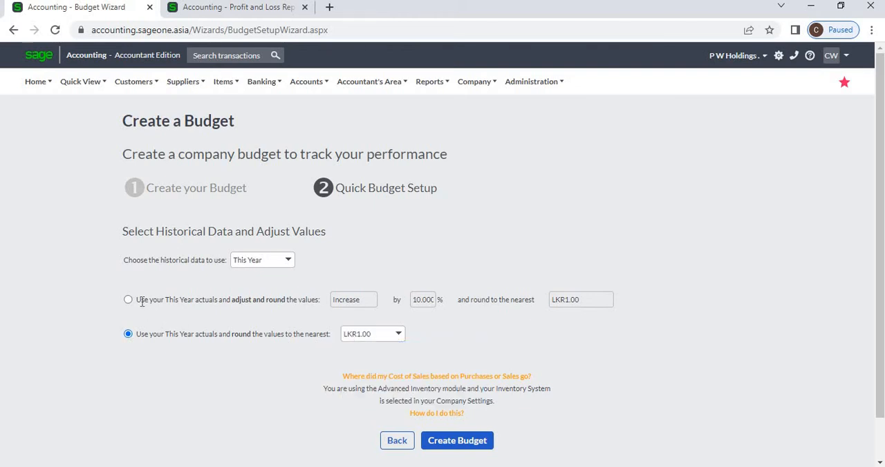
pyautogui.click(128, 300)
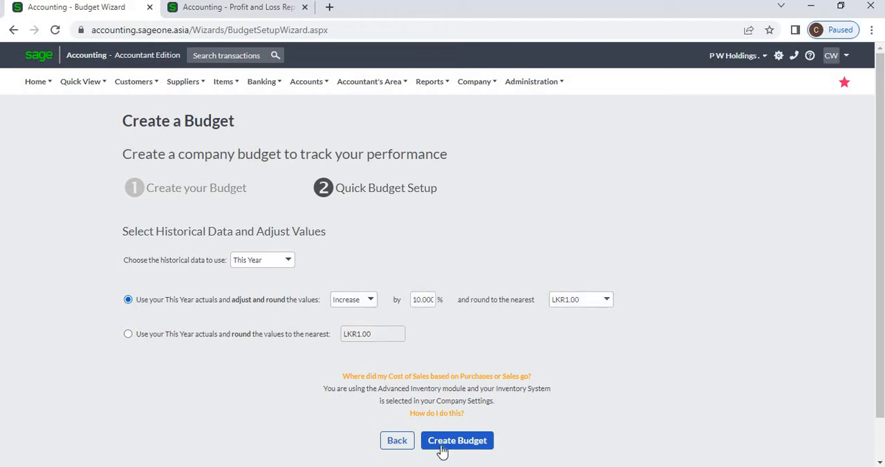
# Create the budget from the historical data settings and look over its monthly sales figures
pyautogui.click(460, 449)
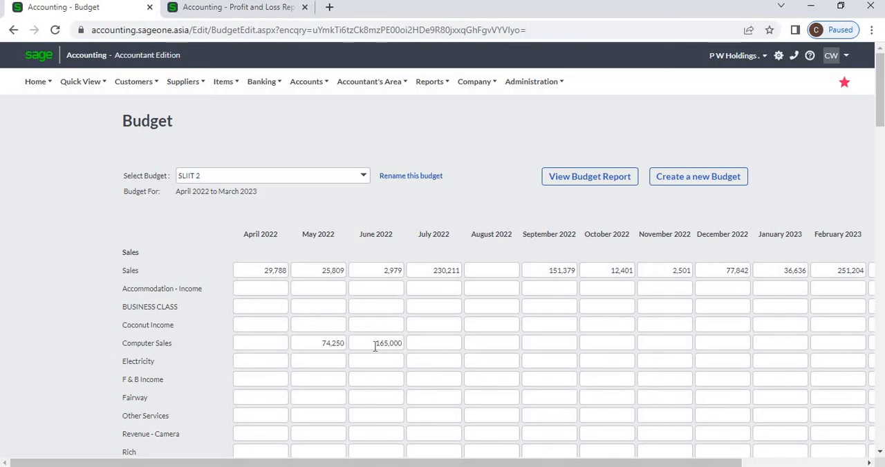
pyautogui.scroll(-1, 375, 347)
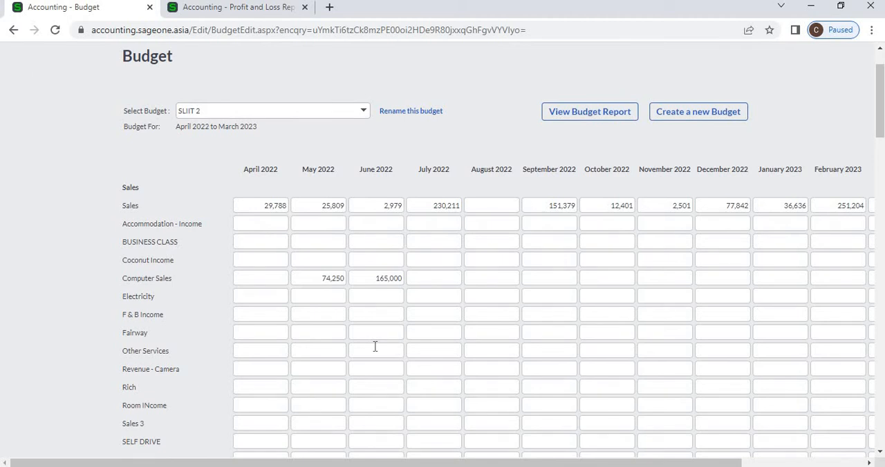
pyautogui.scroll(-4, 375, 347)
pyautogui.scroll(5, 375, 346)
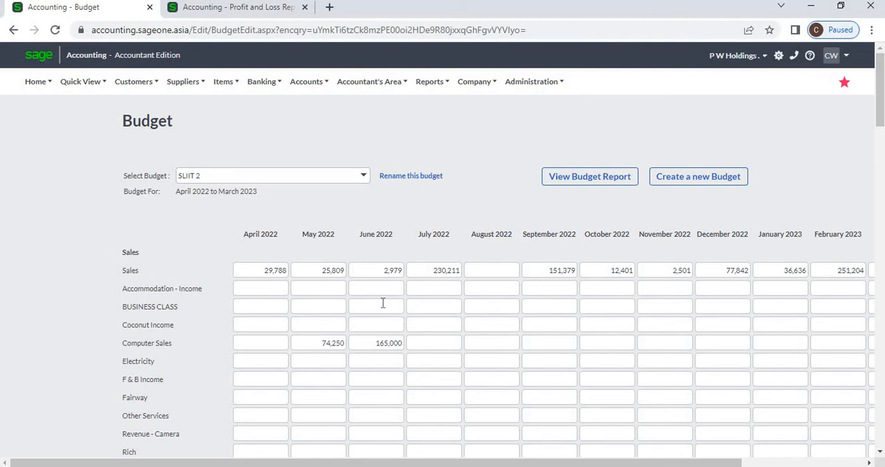
# Create another budget named "SLIIT 2." for This Year, using manual entry of the amounts
pyautogui.click(691, 178)
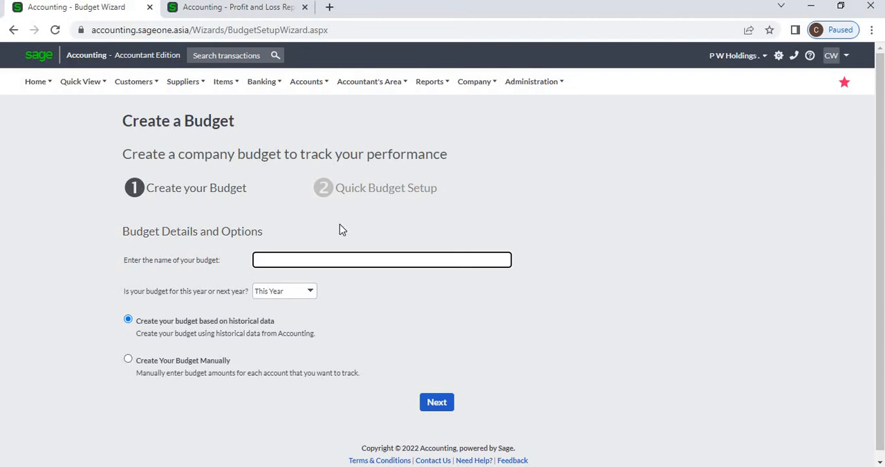
pyautogui.write('SLII')
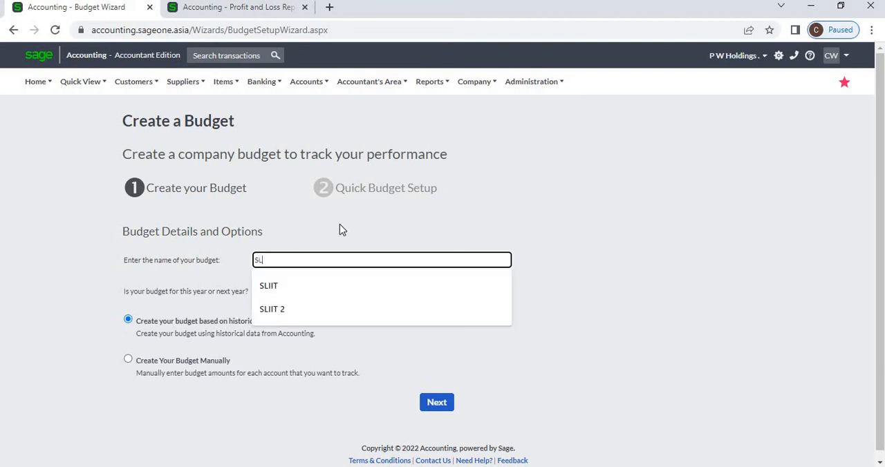
pyautogui.press('Down')
pyautogui.press('Down')
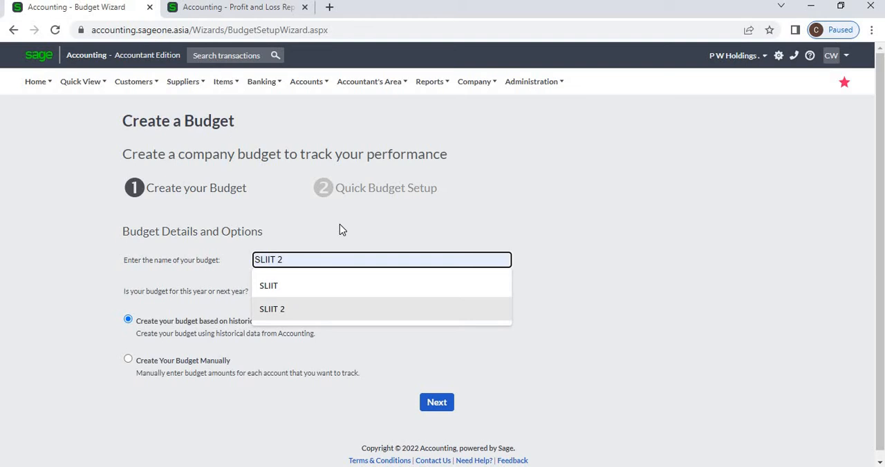
pyautogui.press('Escape')
pyautogui.press('Down')
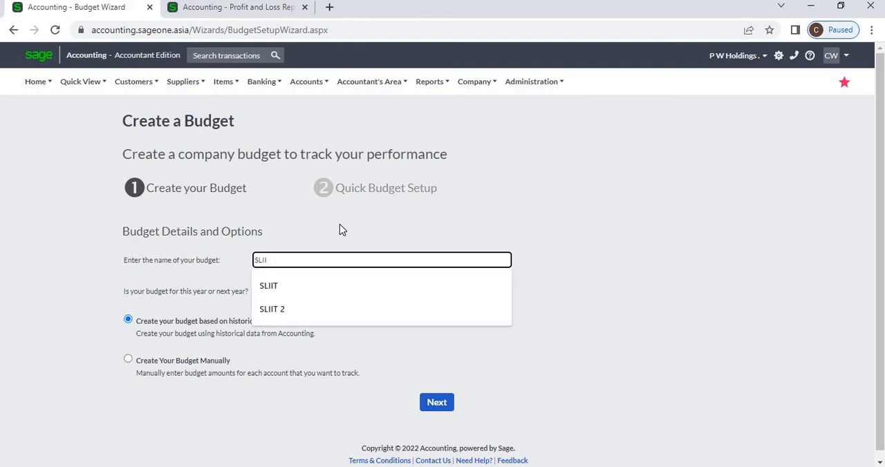
pyautogui.press('Down')
pyautogui.press('Down')
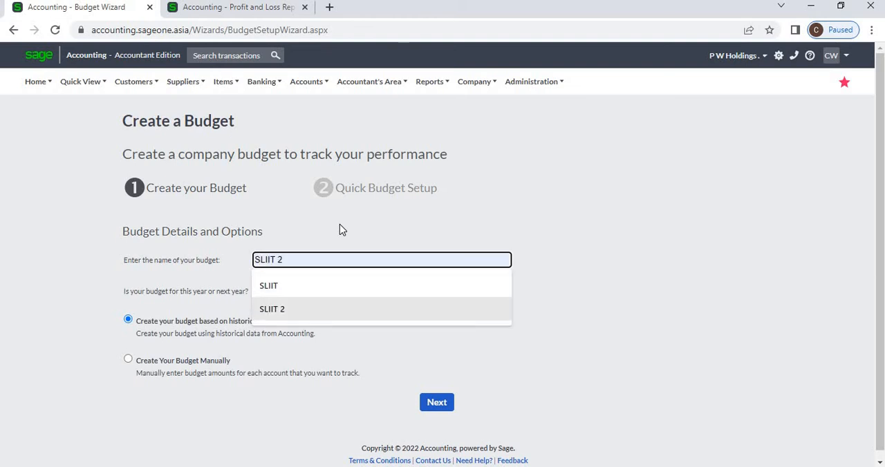
pyautogui.press('Escape')
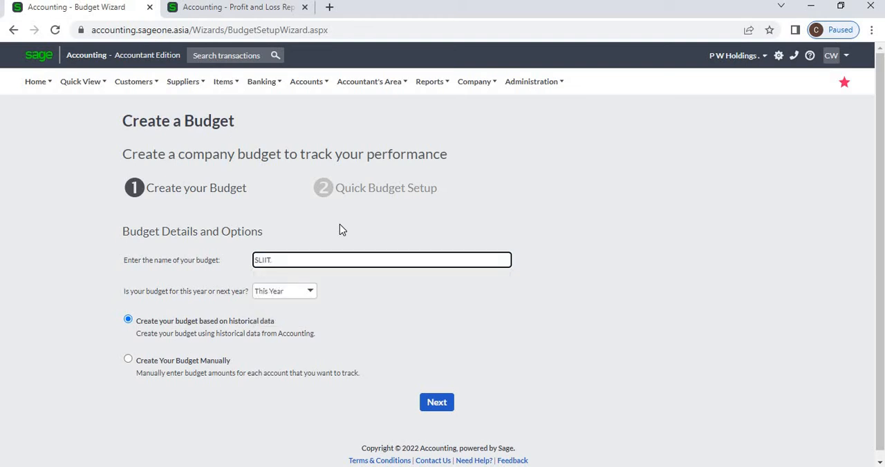
pyautogui.press('Down')
pyautogui.write('2')
pyautogui.click(128, 360)
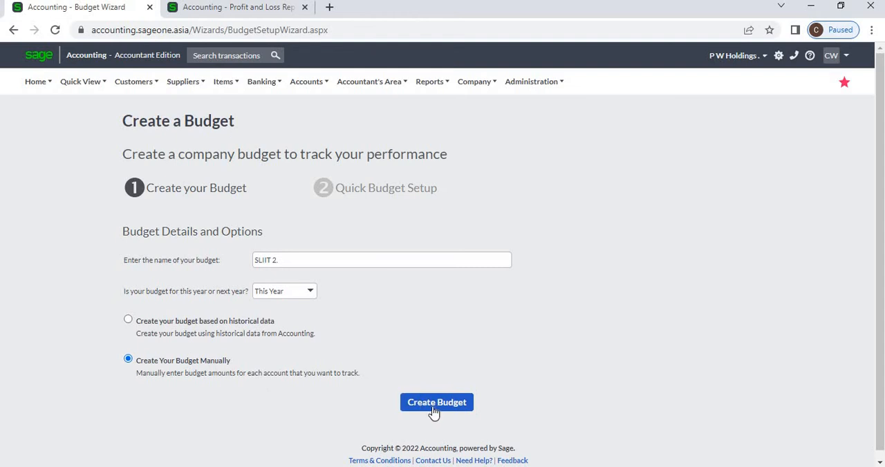
pyautogui.click(437, 408)
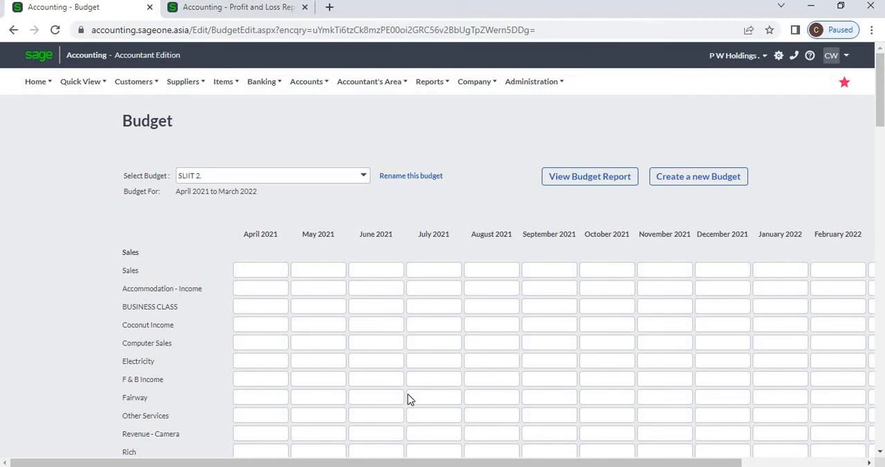
# Enter April 2021 budget amounts: Sales 100000, Accommodation - Income 100000, BUSINESS CLASS 250000 and Coconut Income 150000
pyautogui.click(276, 269)
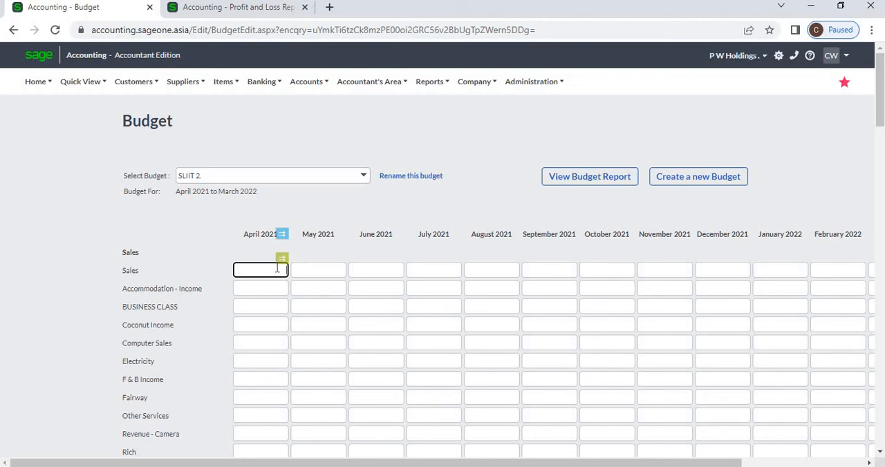
pyautogui.write('100000')
pyautogui.press('Tab')
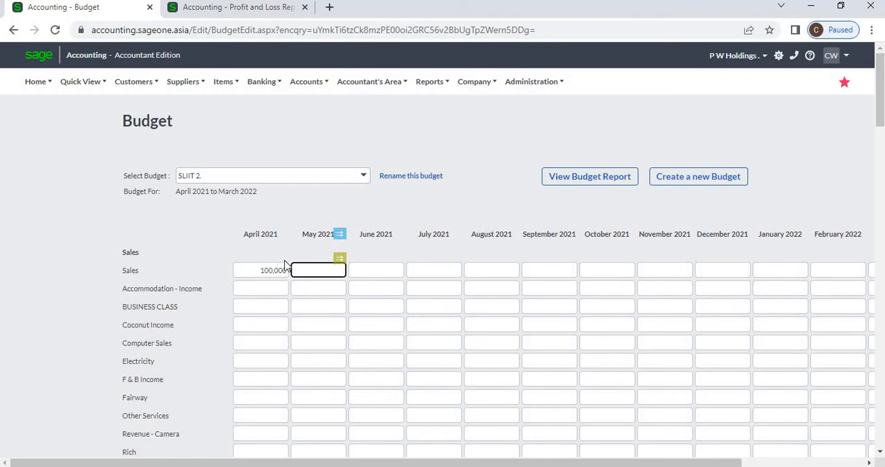
pyautogui.click(281, 288)
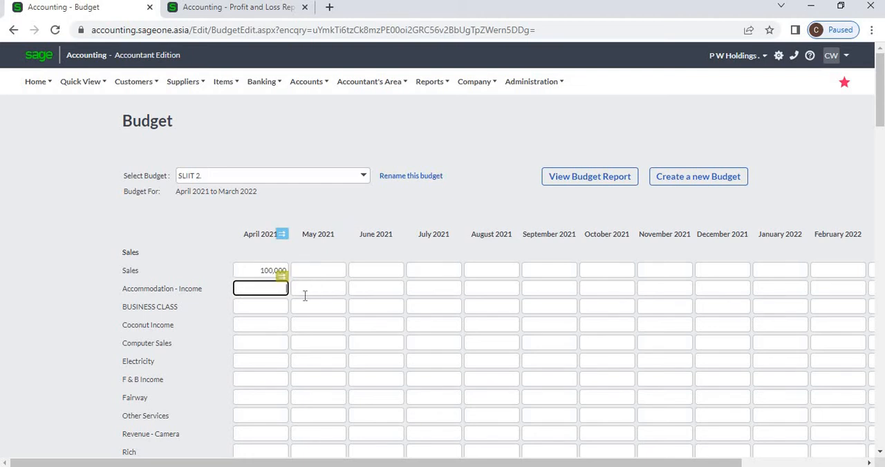
pyautogui.write('100000')
pyautogui.click(273, 309)
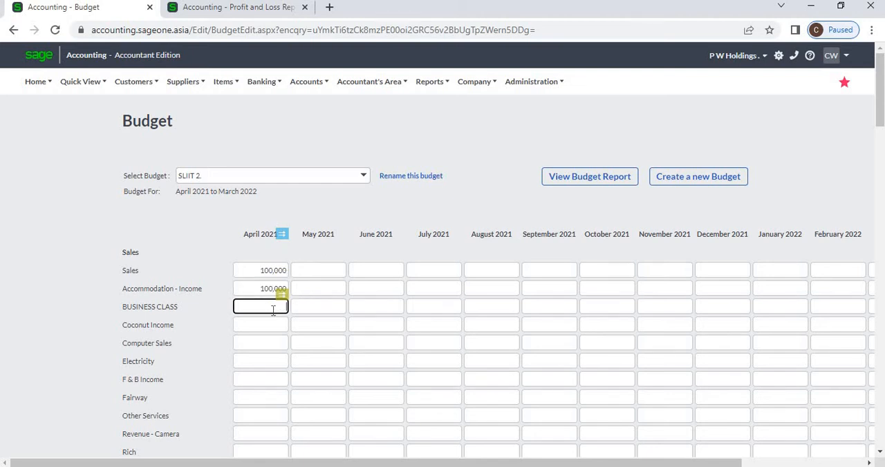
pyautogui.write('2500000')
pyautogui.click(358, 216)
pyautogui.click(281, 326)
pyautogui.write('150000')
pyautogui.press('Return')
# Enter Sales budget amounts of 25000 for May 2021 and 150000 for June 2021
pyautogui.click(321, 270)
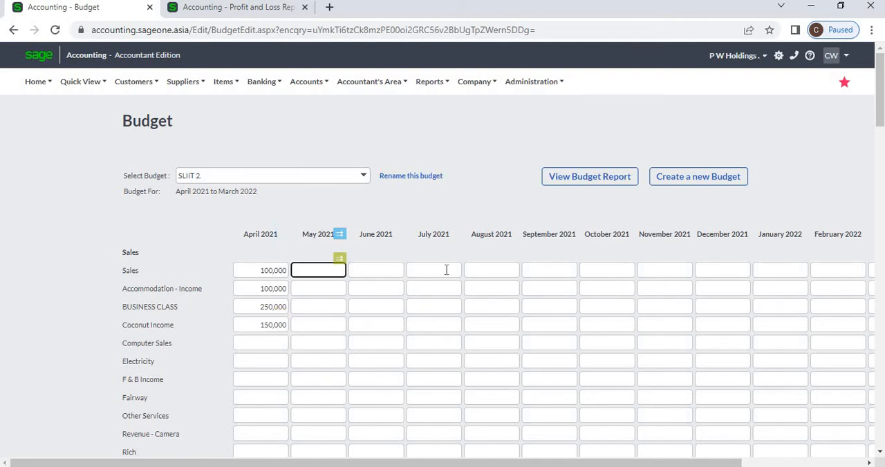
pyautogui.write('25000')
pyautogui.click(361, 273)
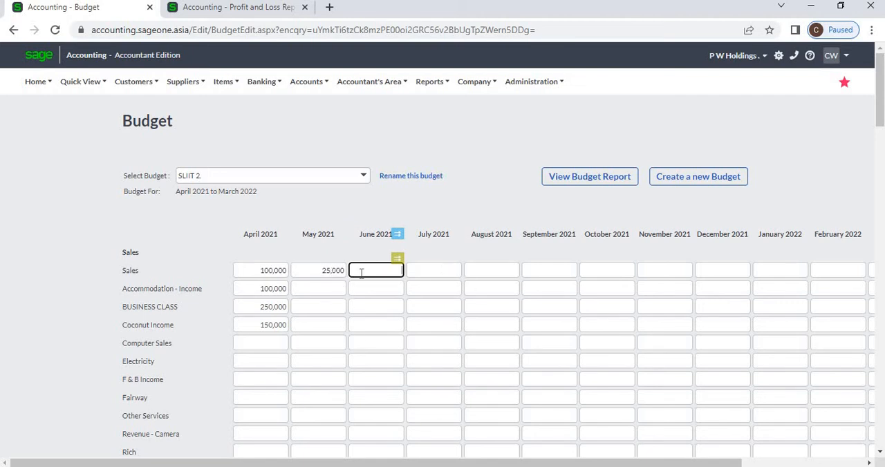
pyautogui.write('150000')
pyautogui.click(397, 260)
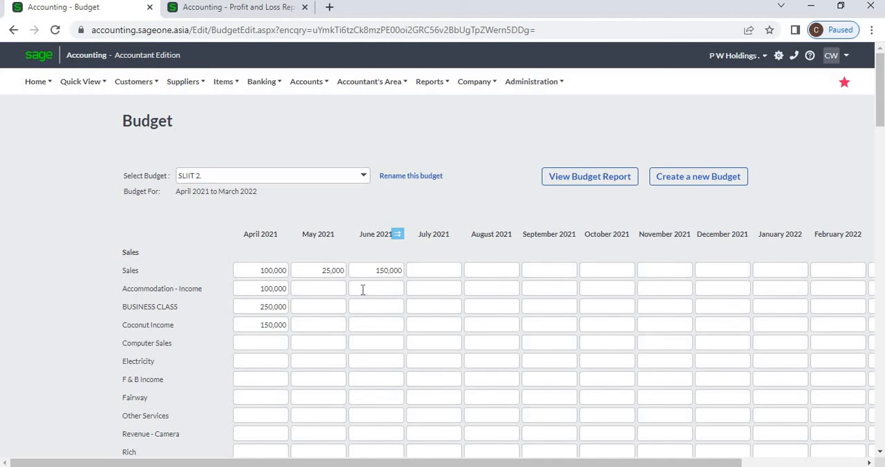
# Examine the monthly profit totals and the yearly Total column across the whole budget sheet
pyautogui.scroll(-8, 362, 293)
pyautogui.scroll(-1, 362, 294)
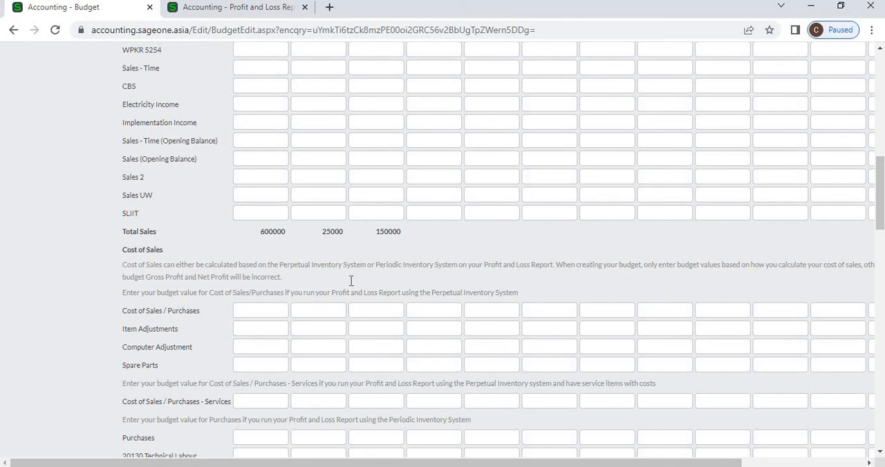
pyautogui.scroll(-20, 351, 281)
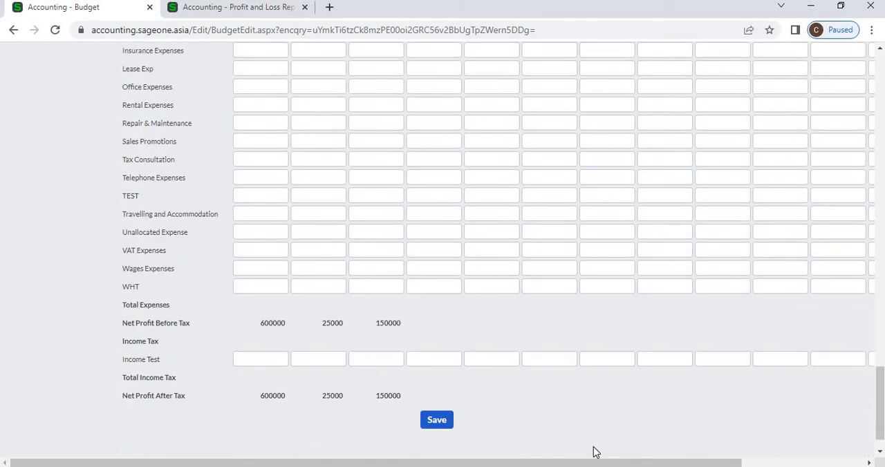
pyautogui.scroll(-1, 596, 452)
pyautogui.moveTo(719, 463); pyautogui.dragTo(846, 462)
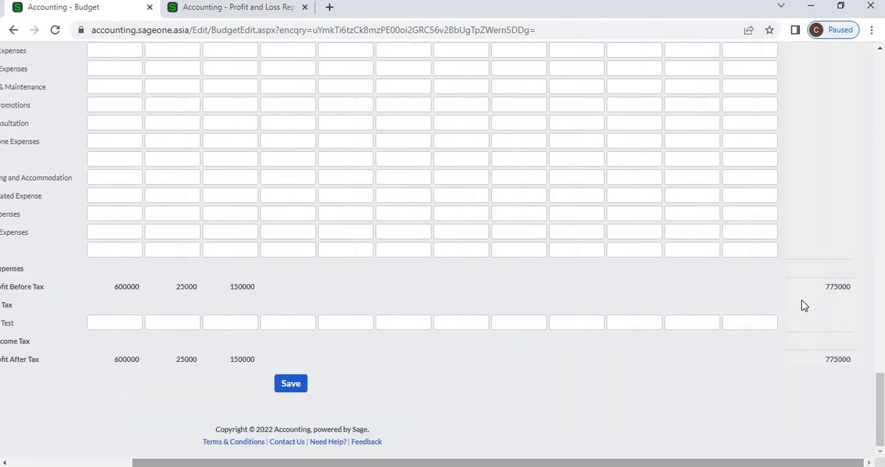
pyautogui.scroll(20, 804, 305)
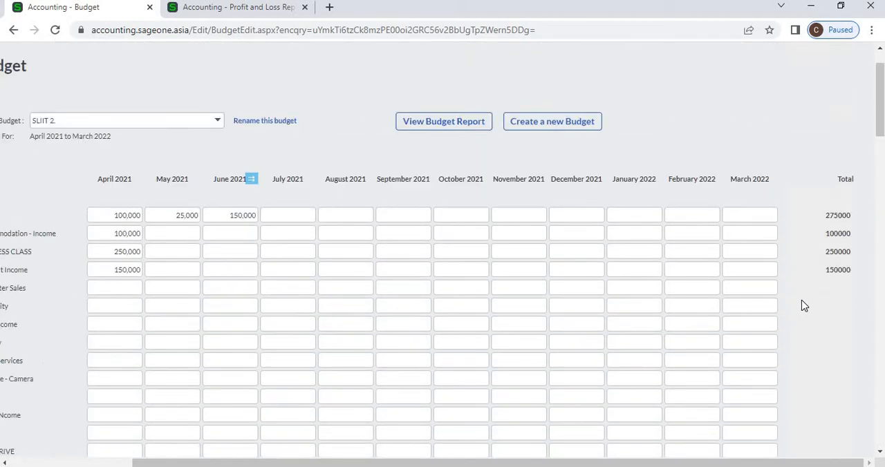
pyautogui.scroll(2, 804, 305)
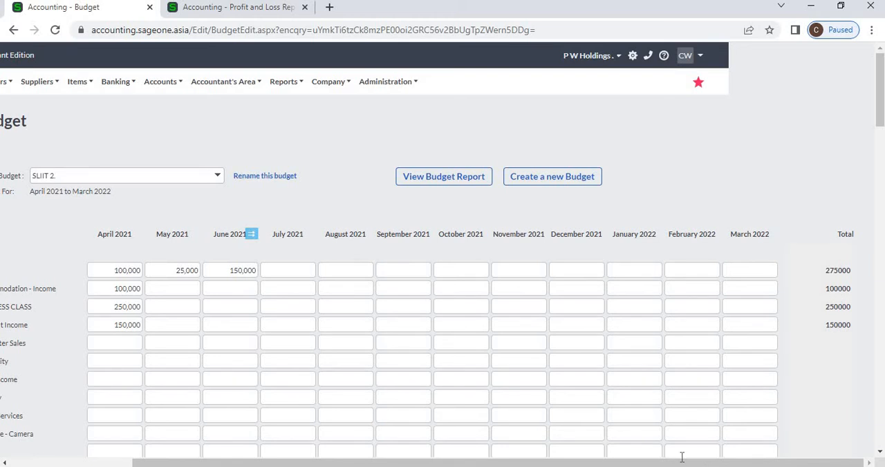
pyautogui.moveTo(681, 461); pyautogui.dragTo(488, 423)
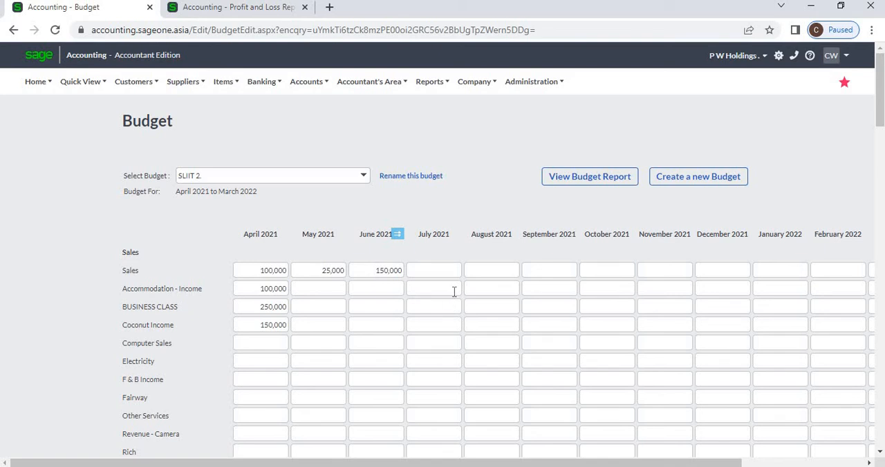
# Clear the April amounts for all four income accounts and the May and June Sales amounts
pyautogui.click(280, 322)
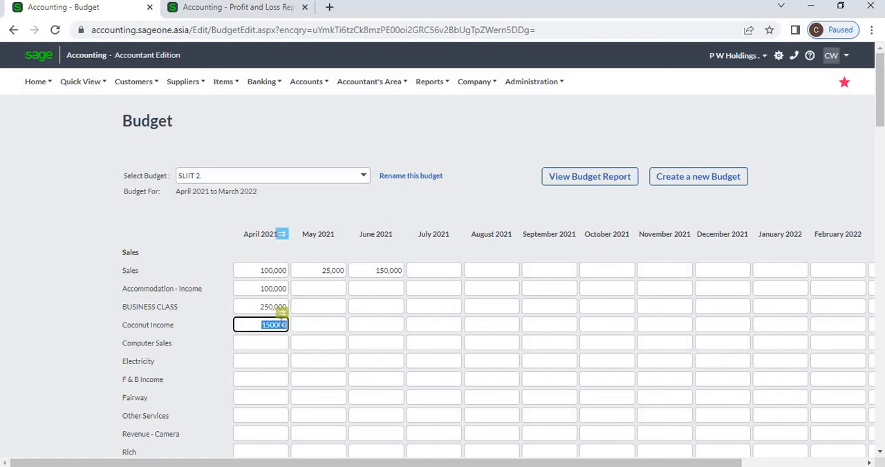
pyautogui.press('Delete')
pyautogui.click(262, 306)
pyautogui.press('Delete')
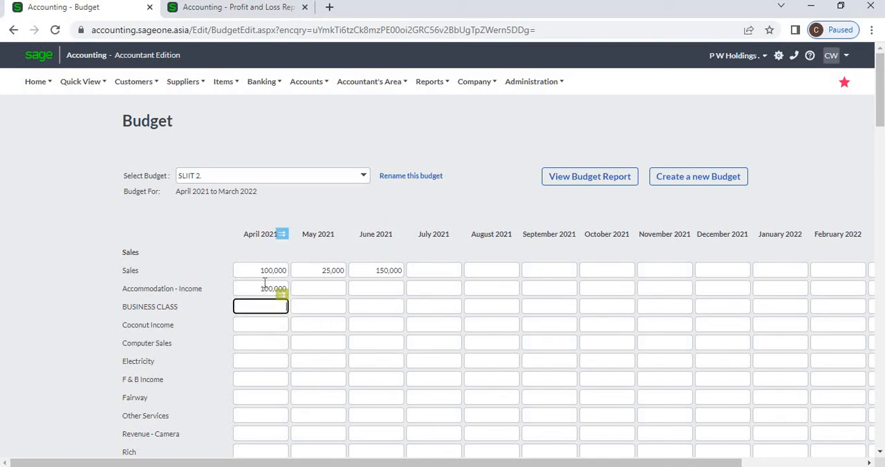
pyautogui.click(265, 285)
pyautogui.press('Delete')
pyautogui.click(274, 270)
pyautogui.press('Delete')
pyautogui.press('Tab')
pyautogui.press('Delete')
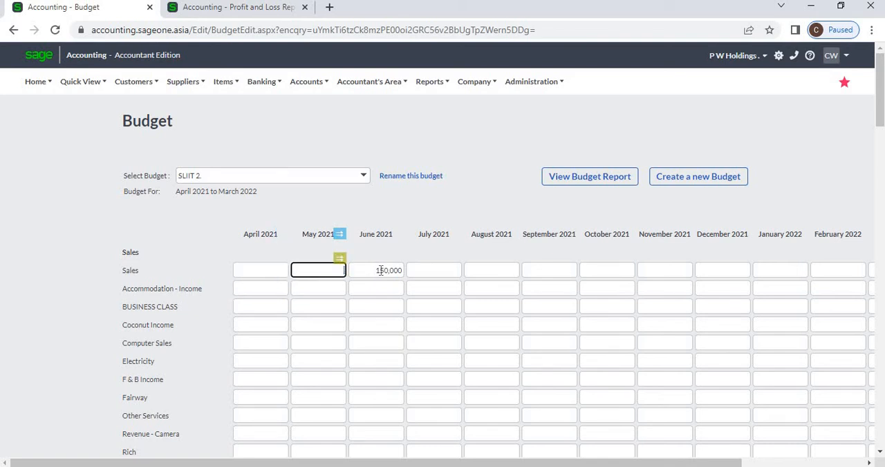
pyautogui.click(381, 270)
pyautogui.press('Delete')
# Enter 100000 as the April 2021 Sales amount and copy it unadjusted across to each month going forward
pyautogui.hotkey('shift', 'Tab')
pyautogui.hotkey('shift', 'Tab')
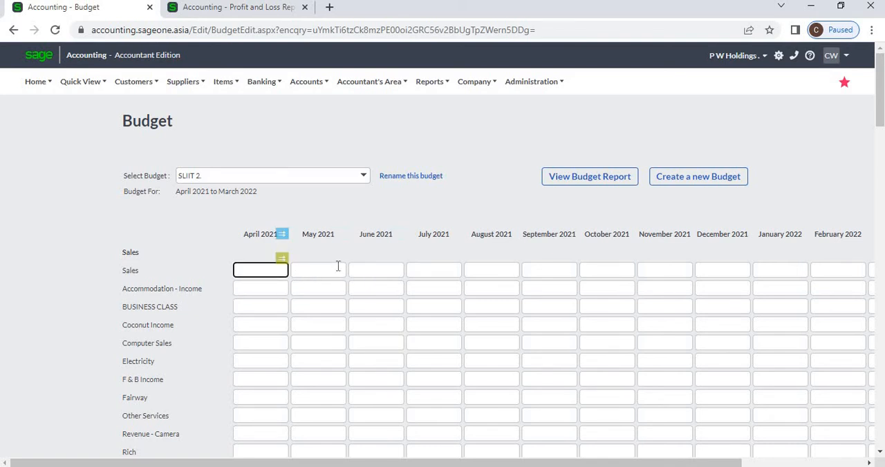
pyautogui.write('5')
pyautogui.write('100000')
pyautogui.click(282, 261)
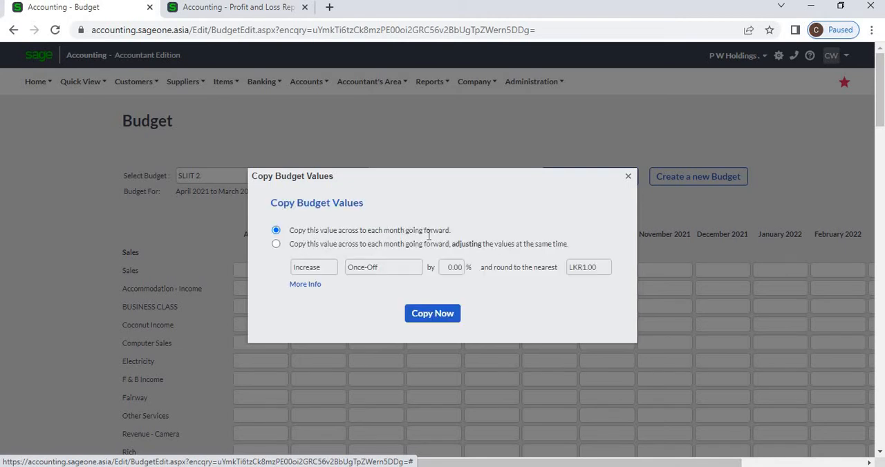
pyautogui.click(275, 244)
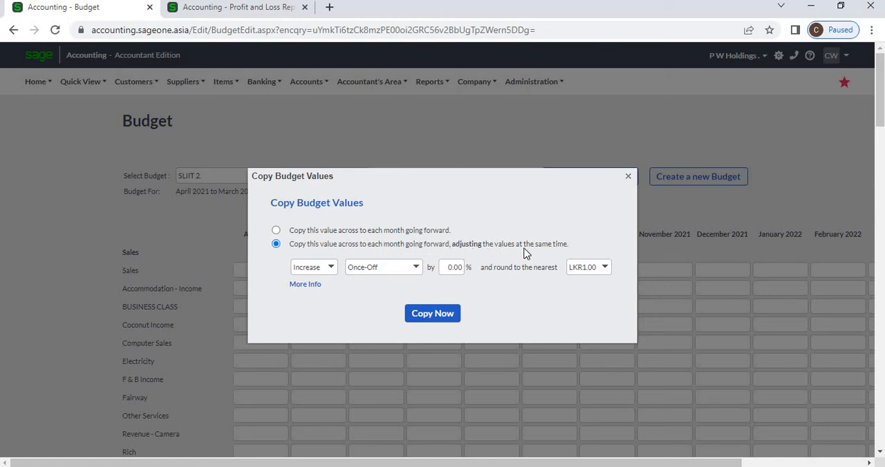
pyautogui.click(276, 231)
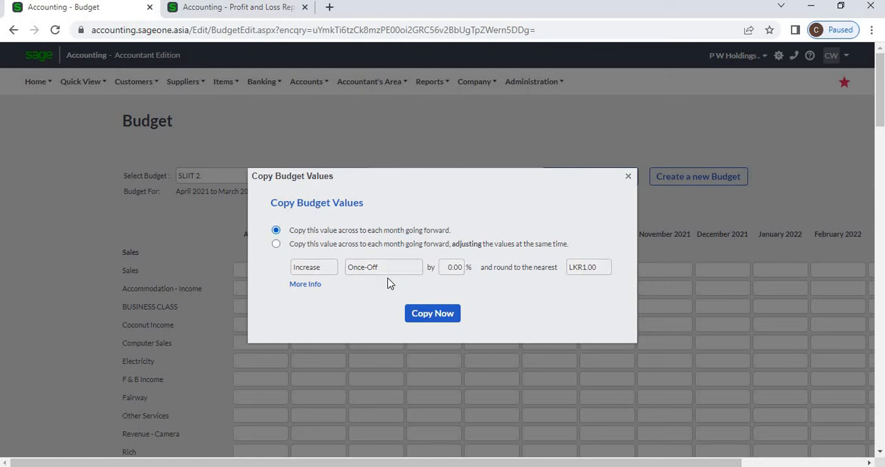
pyautogui.click(424, 312)
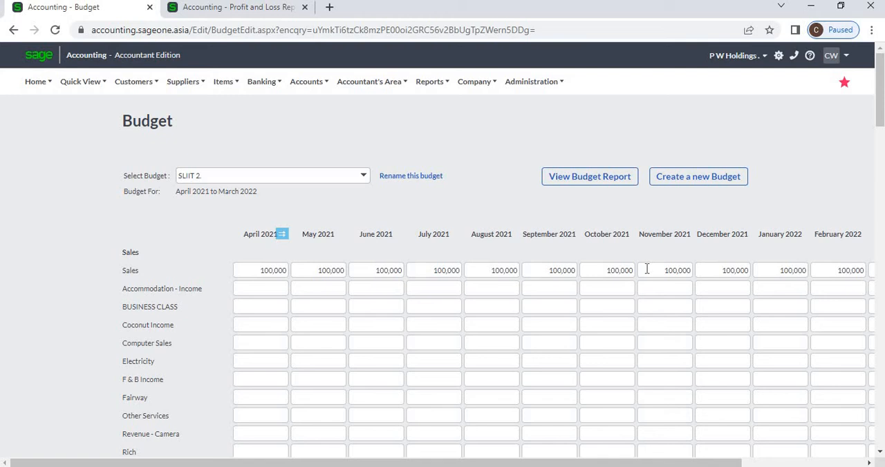
# Enter 200000 as the April 2021 Accommodation - Income amount and copy it unadjusted across to each month going forward
pyautogui.click(273, 289)
pyautogui.write('200000')
pyautogui.press('Tab')
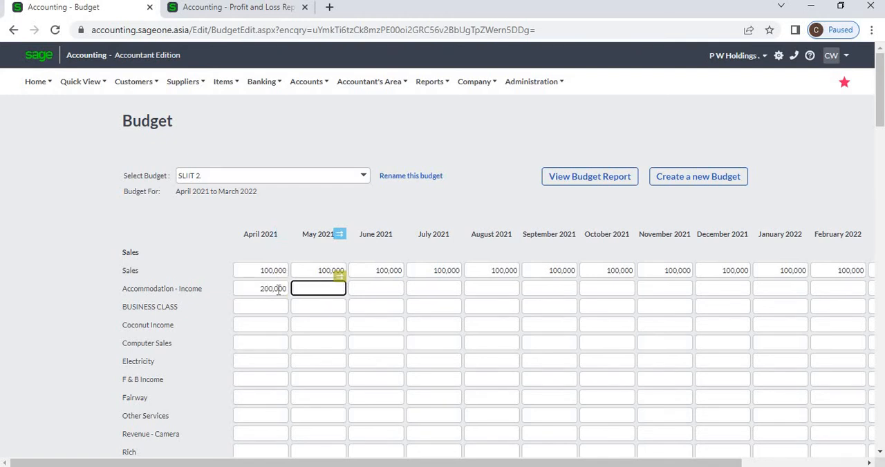
pyautogui.click(279, 290)
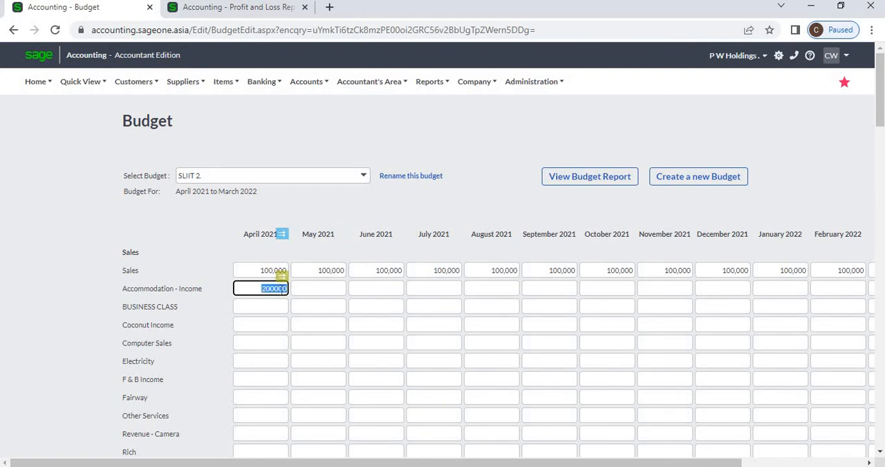
pyautogui.click(280, 279)
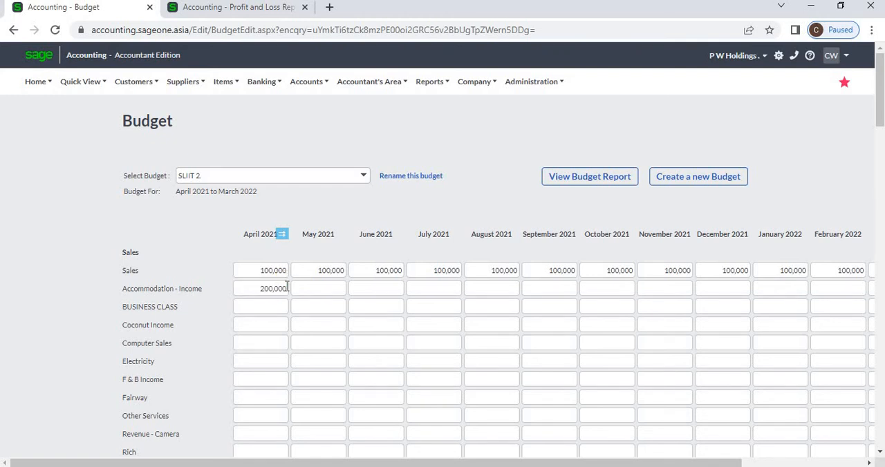
pyautogui.click(283, 290)
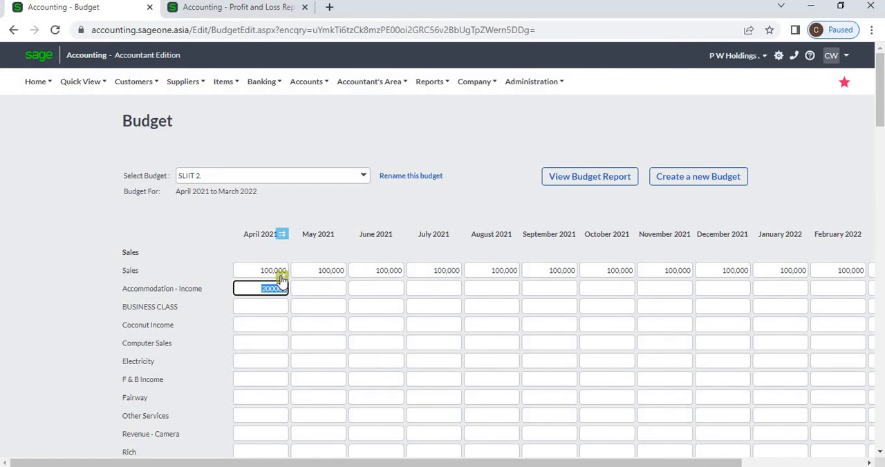
pyautogui.click(280, 277)
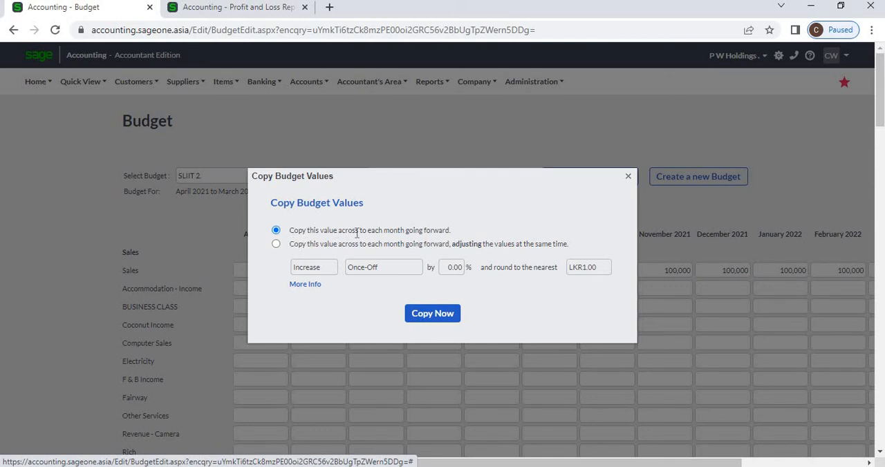
pyautogui.click(440, 325)
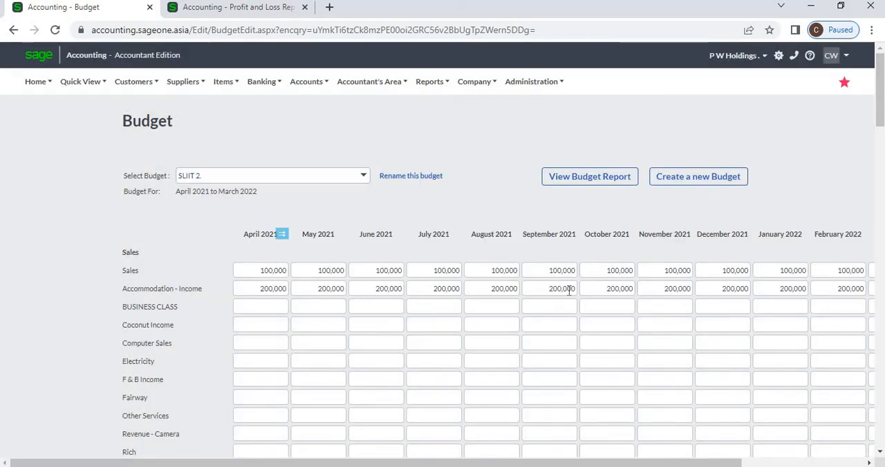
# Enter 100000 as the April 2021 BUSINESS CLASS amount and choose to copy it forward while adjusting the values
pyautogui.click(256, 305)
pyautogui.write('100000')
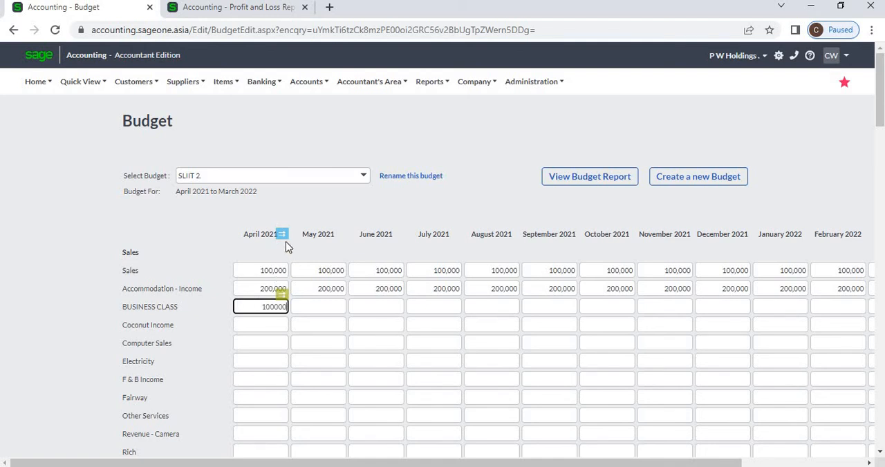
pyautogui.click(282, 295)
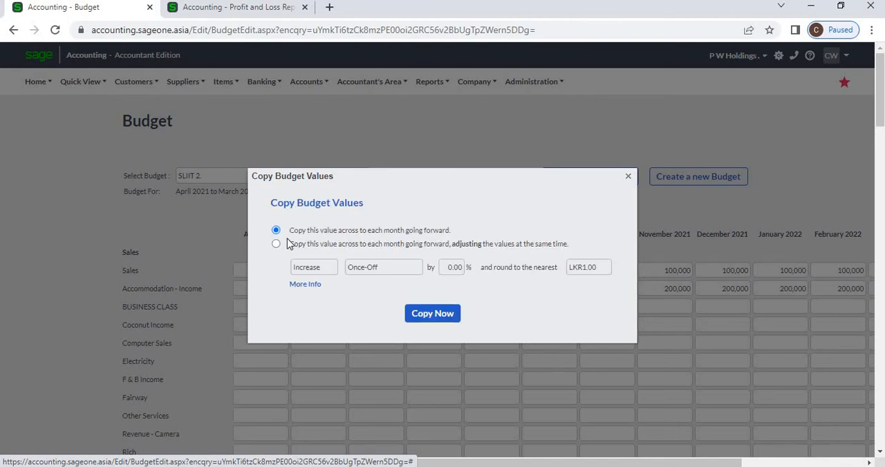
pyautogui.click(277, 245)
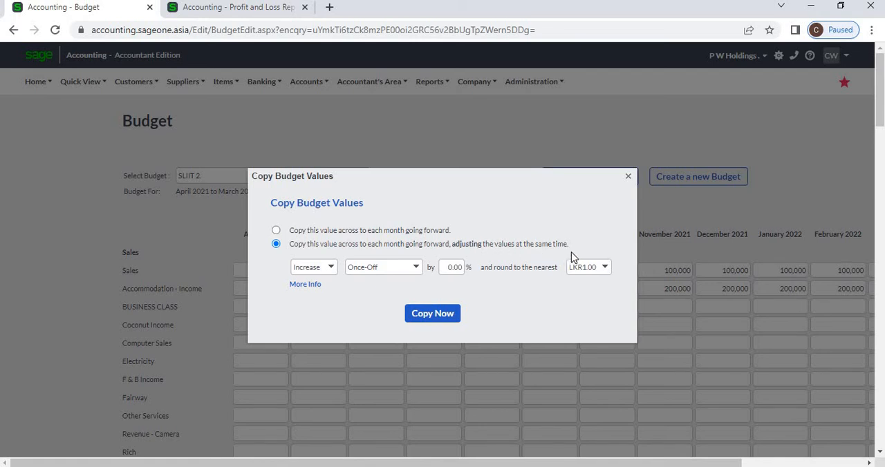
# Copy the BUSINESS CLASS amount across the following months with a 10% increase every quarter
pyautogui.click(331, 269)
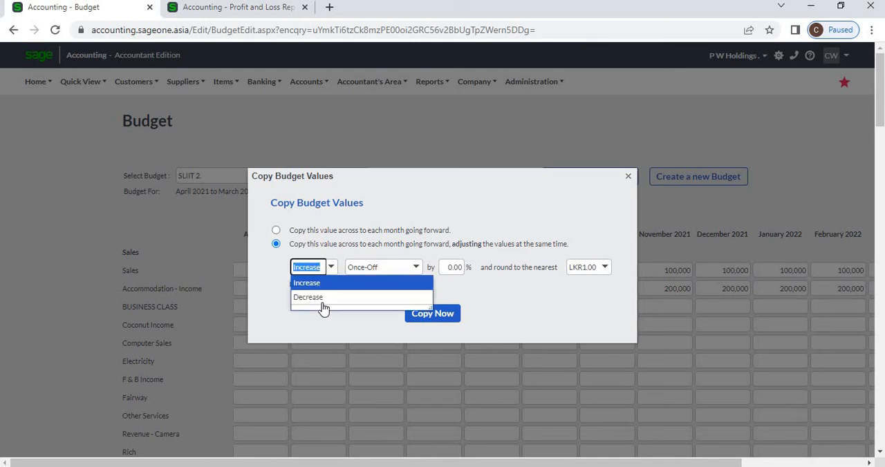
pyautogui.click(269, 296)
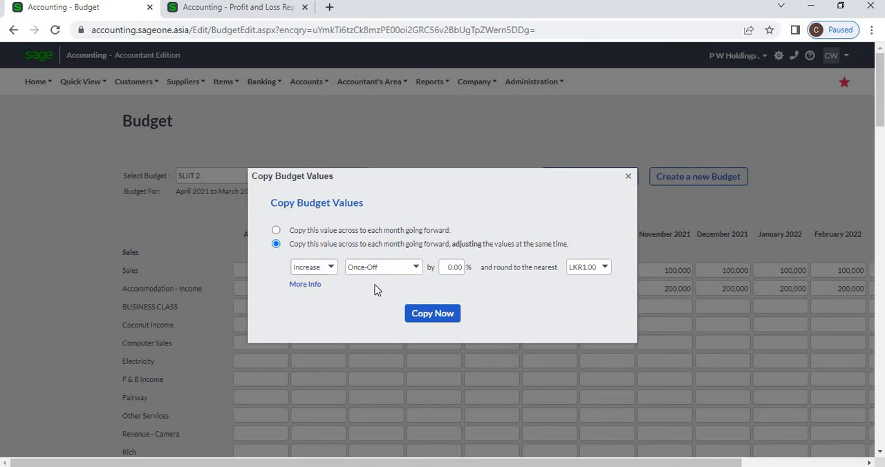
pyautogui.click(416, 270)
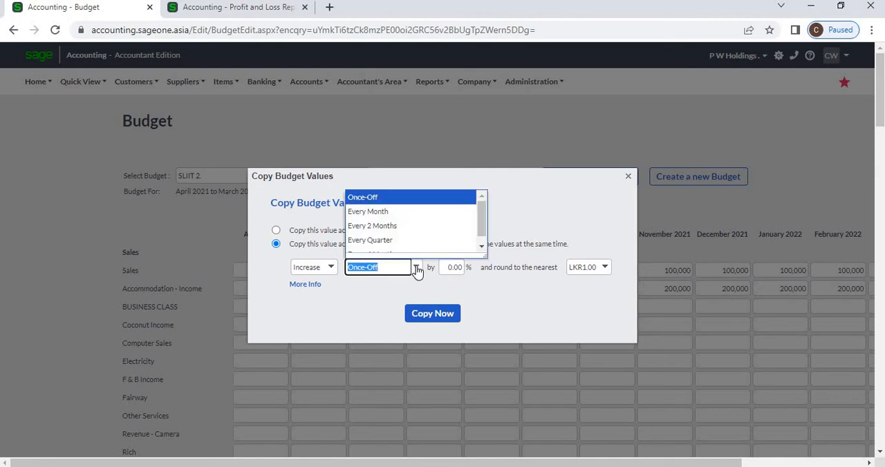
pyautogui.click(463, 271)
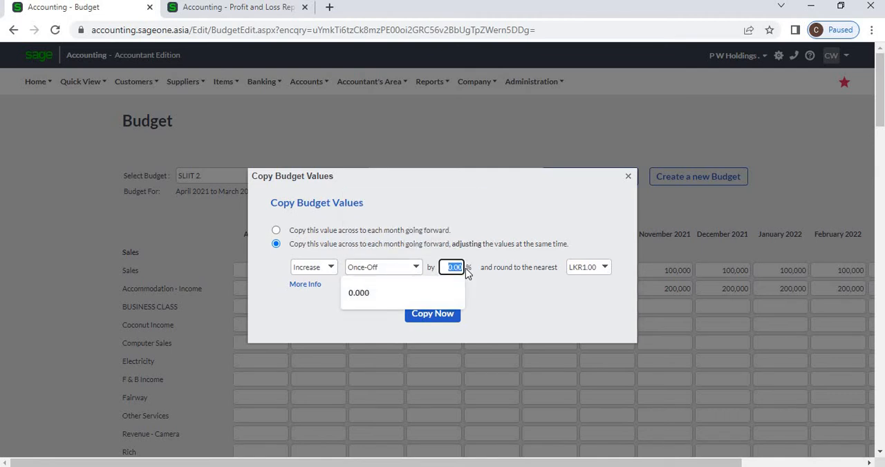
pyautogui.click(498, 284)
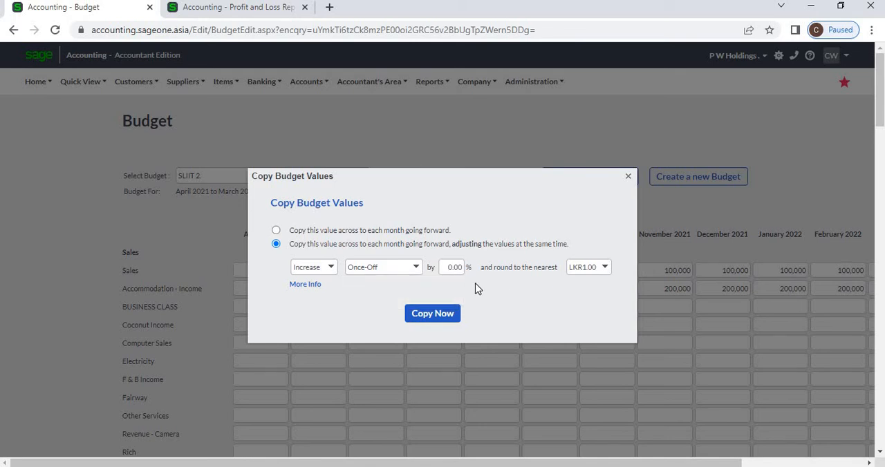
pyautogui.moveTo(394, 171); pyautogui.dragTo(390, 105)
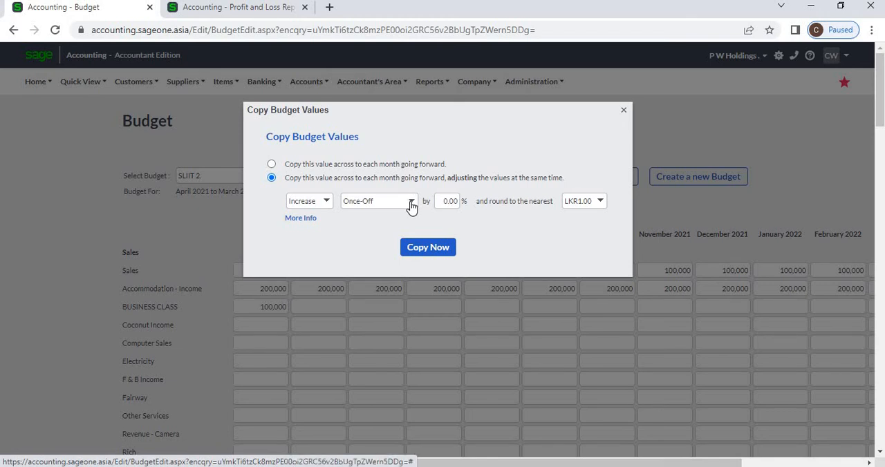
pyautogui.click(411, 202)
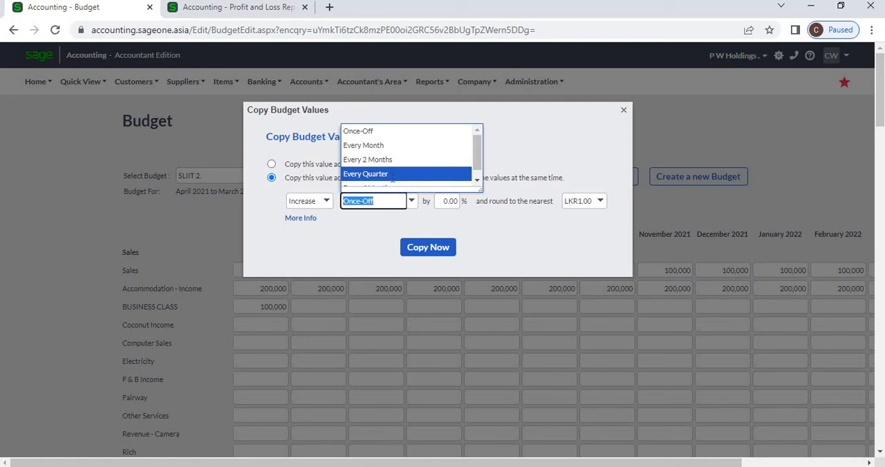
pyautogui.click(392, 181)
pyautogui.click(449, 199)
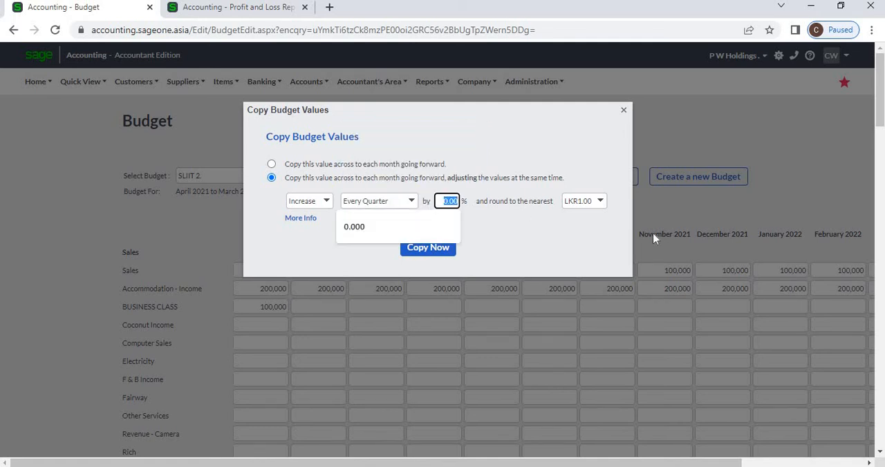
pyautogui.write('10')
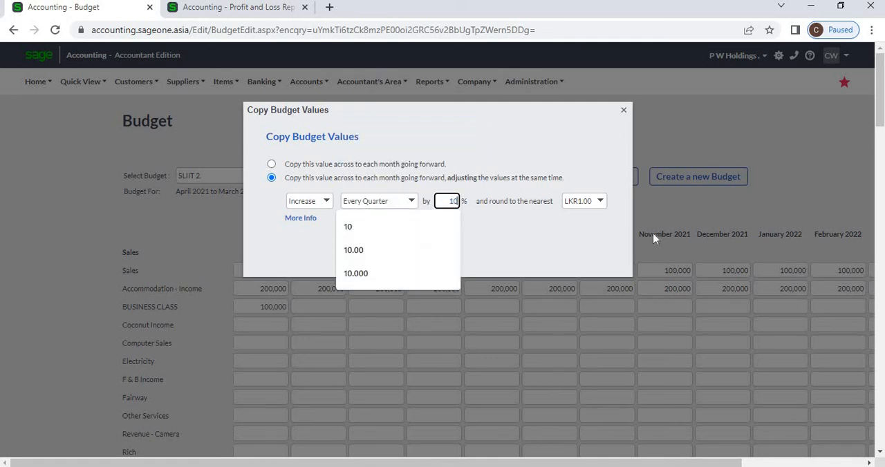
pyautogui.click(489, 242)
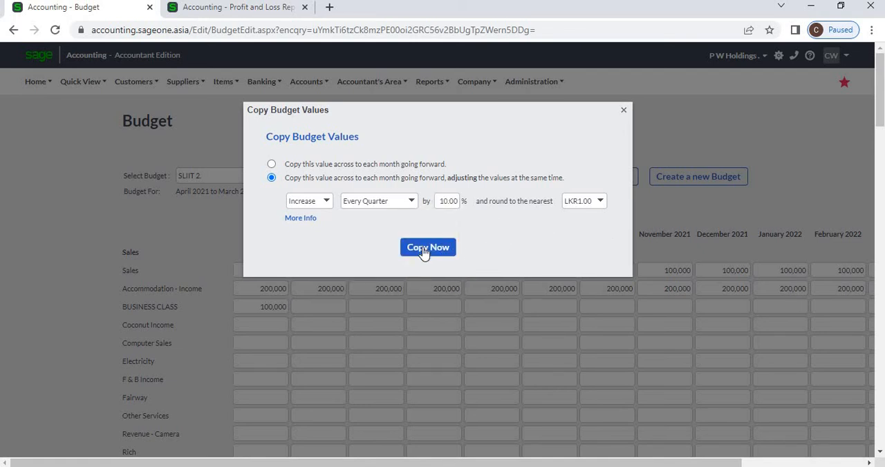
pyautogui.click(424, 249)
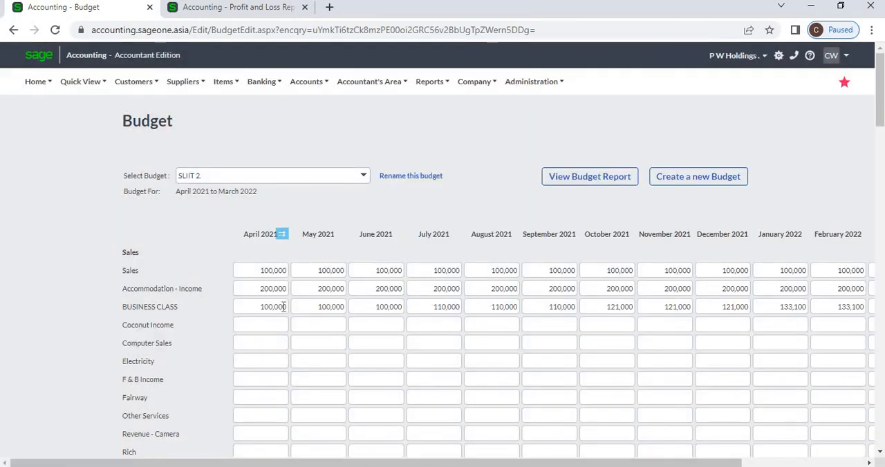
# Examine the BUSINESS CLASS amounts month by month from May 2021 to January 2022
pyautogui.click(310, 307)
pyautogui.click(373, 307)
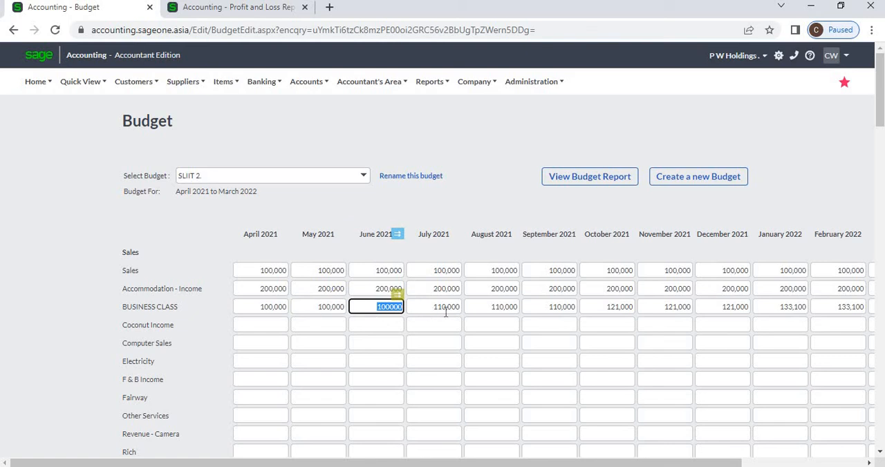
pyautogui.press('Tab')
pyautogui.press('Tab')
pyautogui.press('Tab')
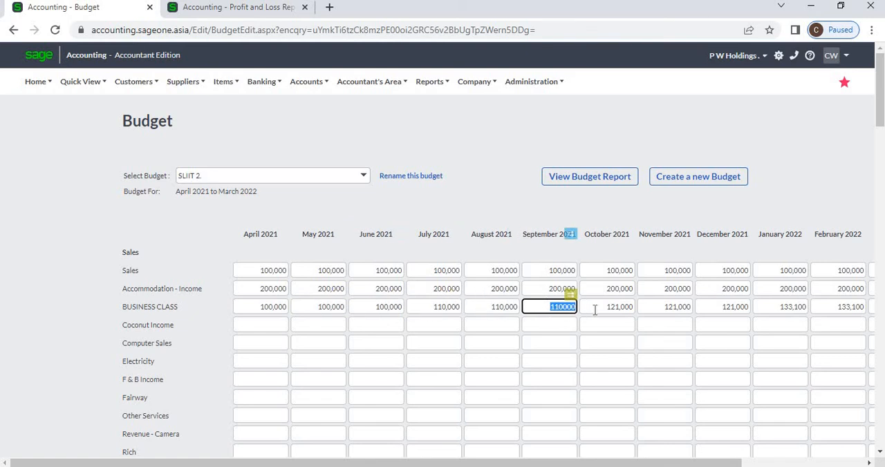
pyautogui.press('Tab')
pyautogui.press('Tab')
pyautogui.press('Tab')
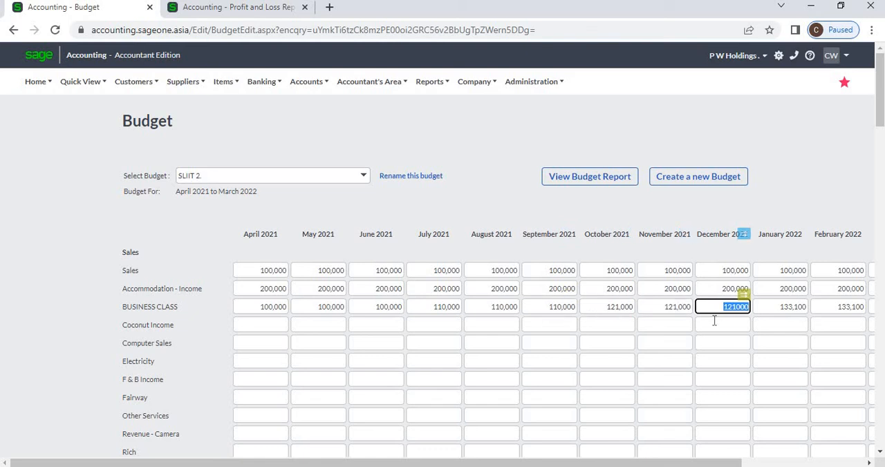
pyautogui.click(769, 308)
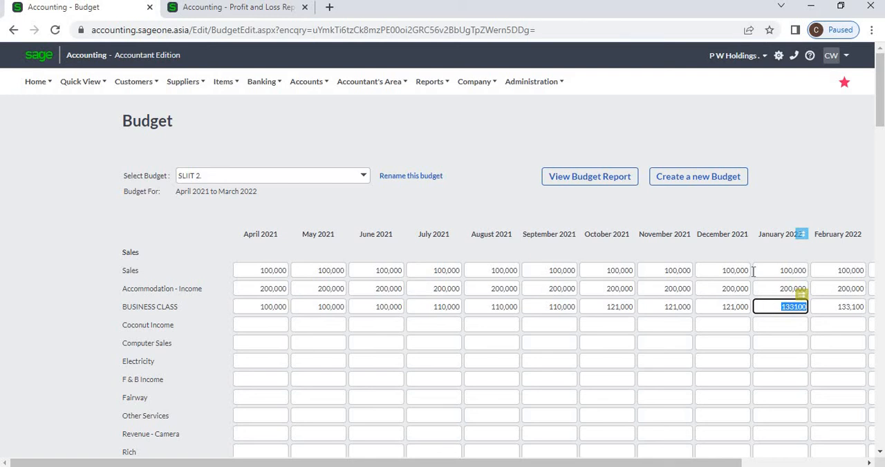
# Enter 100000 as the April 2021 Coconut Income budget amount
pyautogui.click(277, 325)
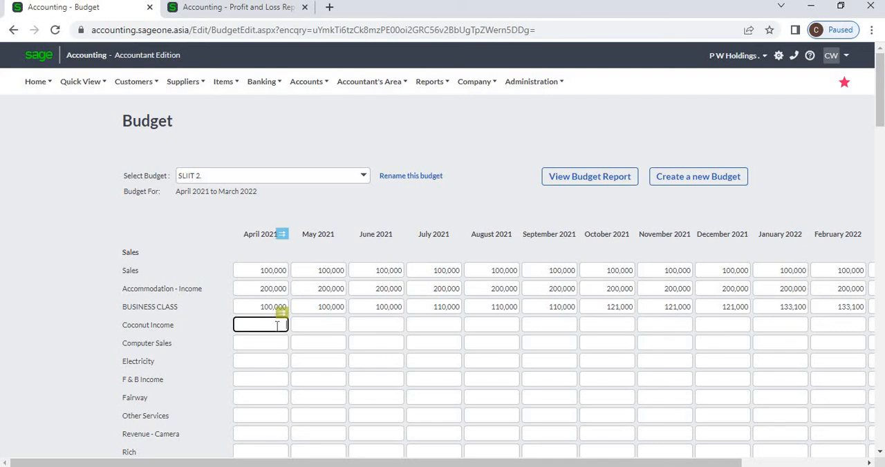
pyautogui.write('10000')
pyautogui.press('Tab')
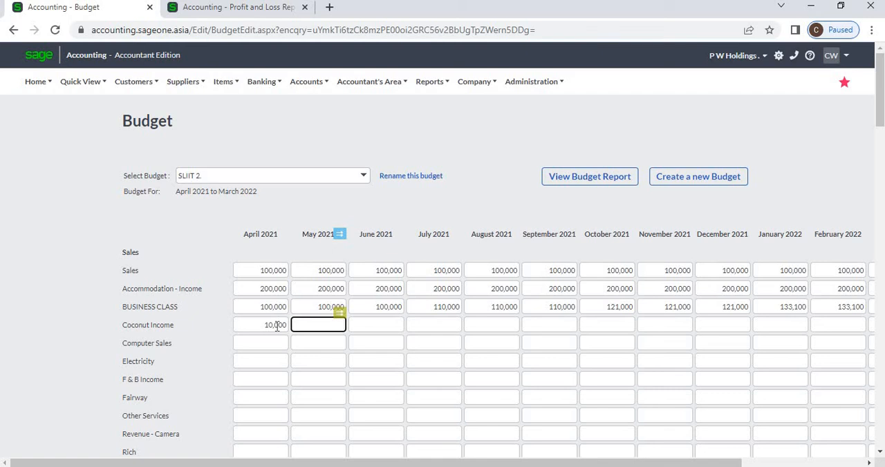
pyautogui.click(276, 325)
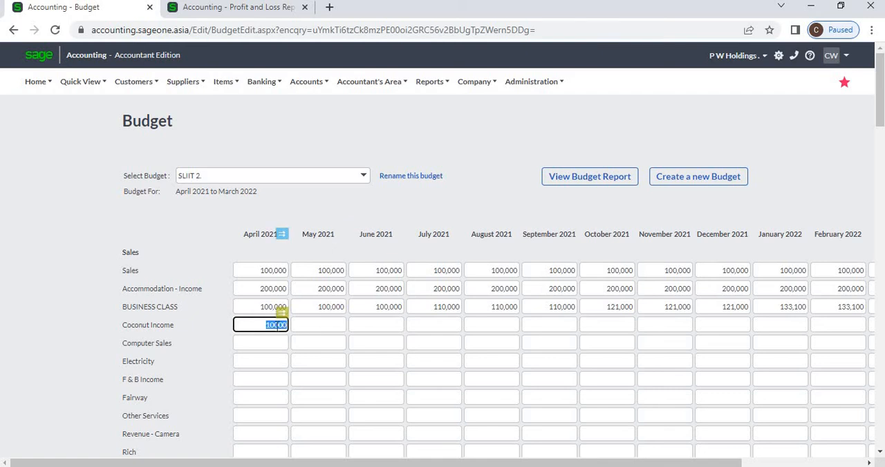
pyautogui.write('100000')
pyautogui.press('Tab')
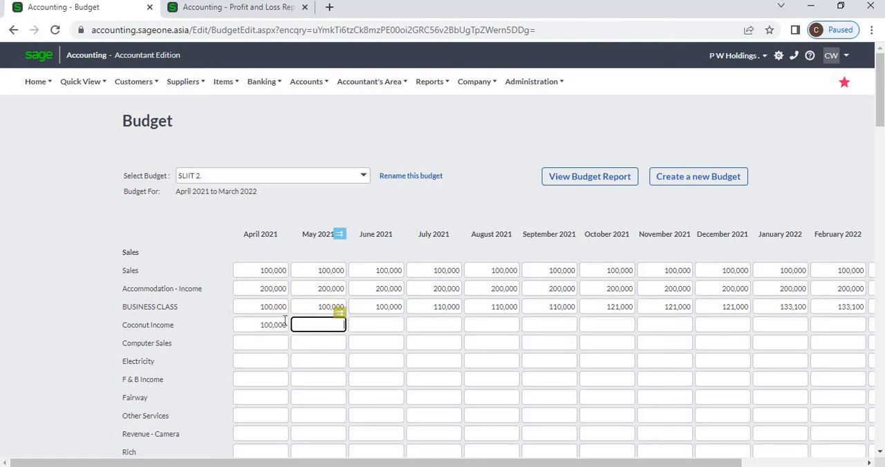
# Copy the April 2021 Coconut Income amount across the following months with a 20% decrease every 6 months
pyautogui.click(276, 323)
pyautogui.click(282, 313)
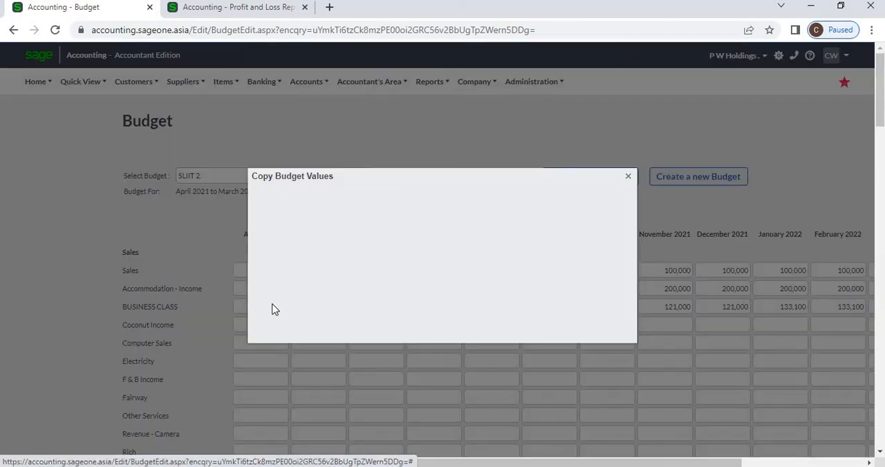
pyautogui.click(277, 245)
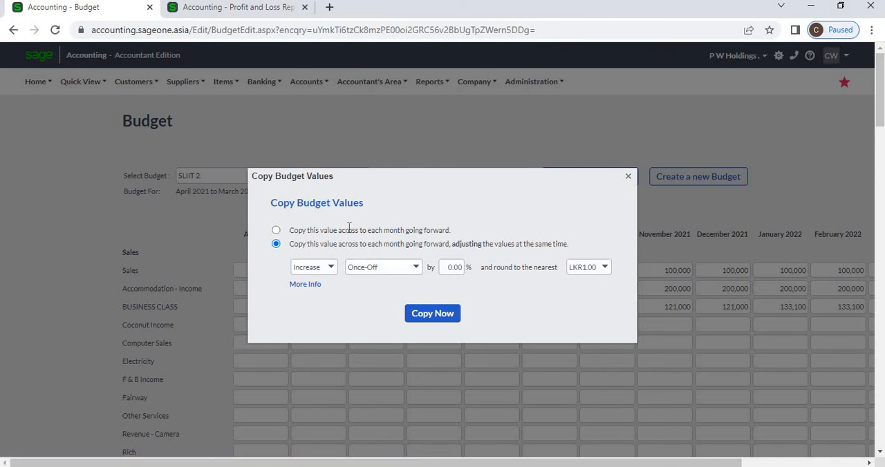
pyautogui.click(332, 270)
pyautogui.click(338, 298)
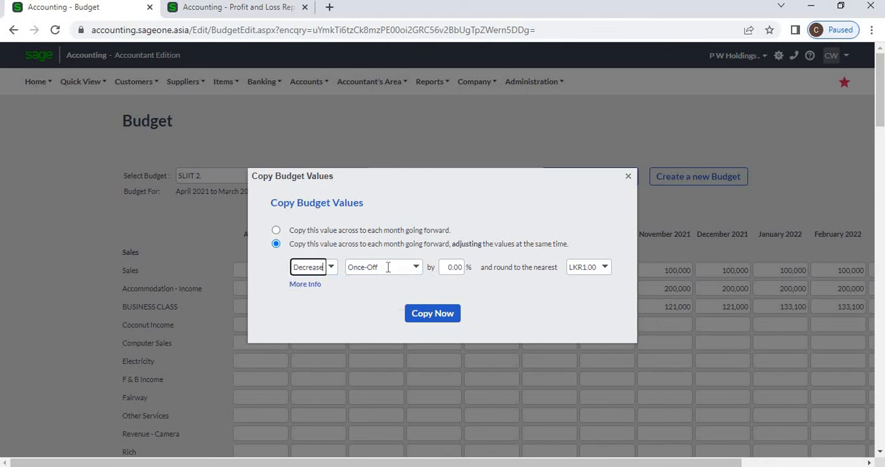
pyautogui.click(414, 269)
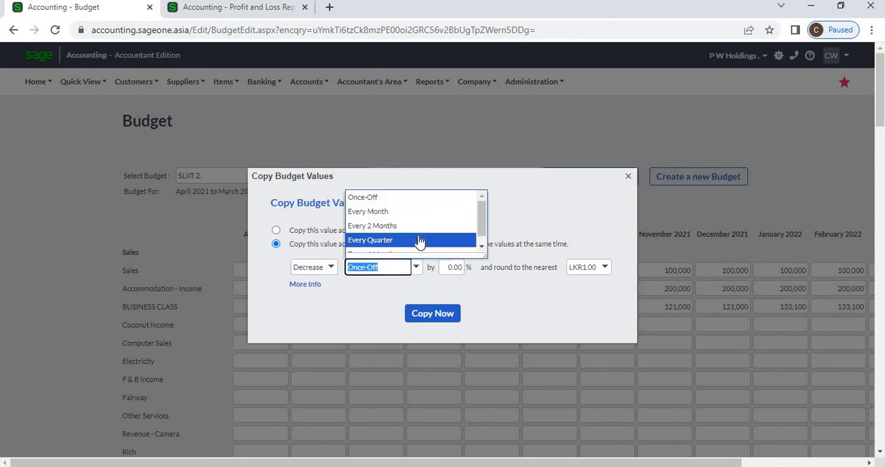
pyautogui.scroll(-1, 418, 241)
pyautogui.click(415, 245)
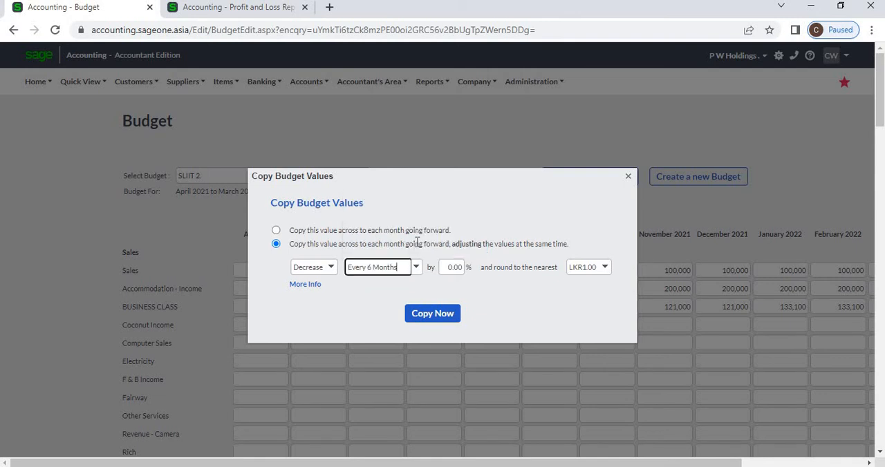
pyautogui.click(455, 267)
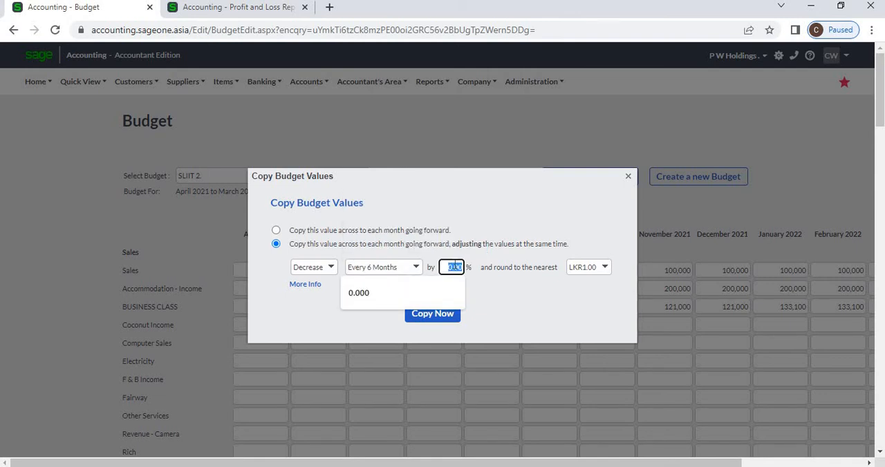
pyautogui.write('20')
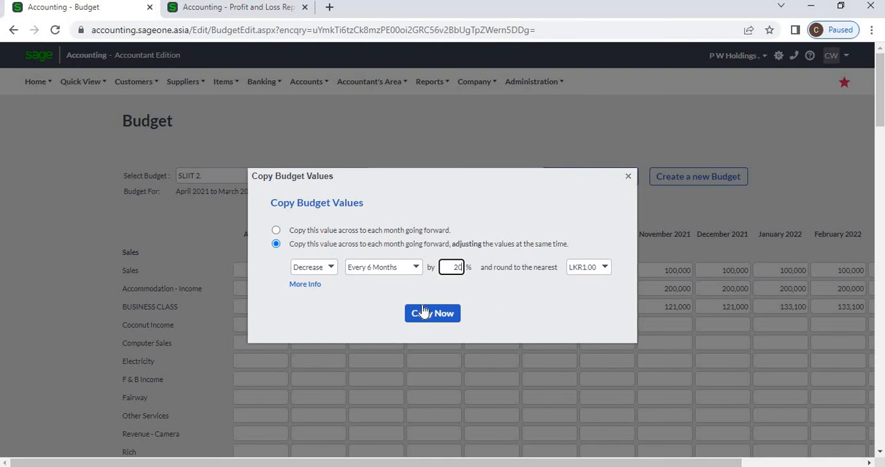
pyautogui.click(424, 313)
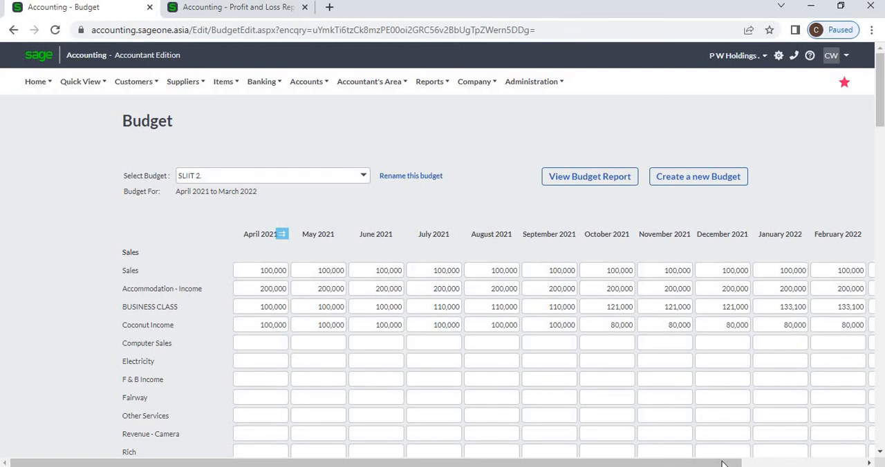
# Enter 100000 as the April 2021 Computer Sales budget amount
pyautogui.moveTo(722, 464); pyautogui.dragTo(653, 462)
pyautogui.click(276, 342)
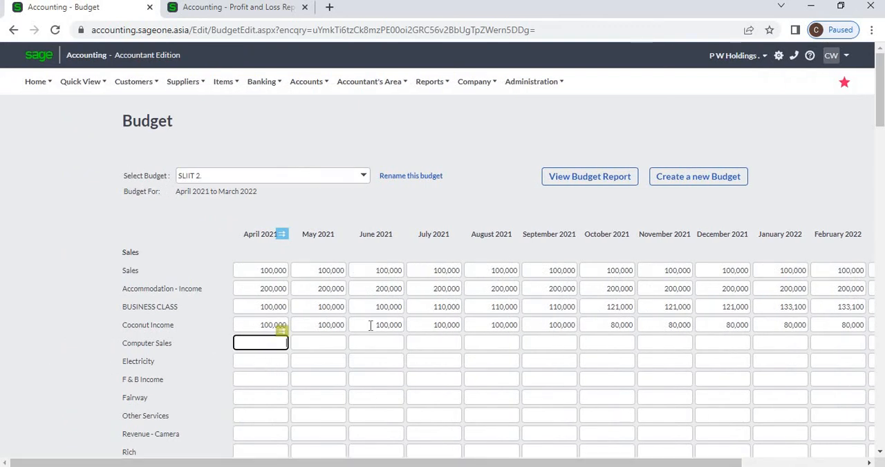
pyautogui.write('100000')
pyautogui.click(294, 342)
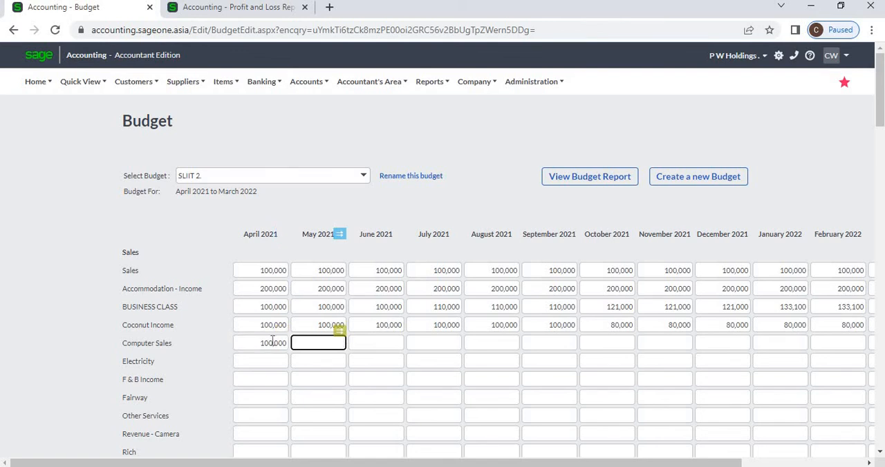
# Copy the April 2021 Computer Sales amount across the following months with a 50% increase every month
pyautogui.click(284, 341)
pyautogui.click(284, 332)
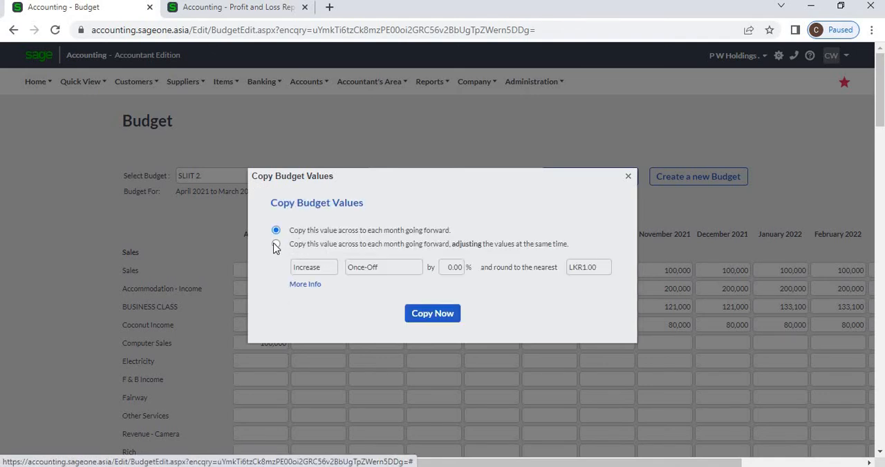
pyautogui.click(276, 244)
pyautogui.click(417, 269)
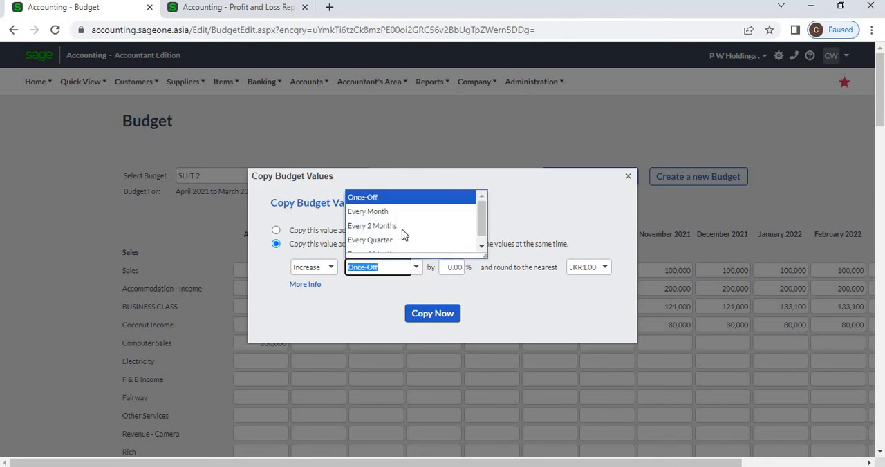
pyautogui.click(381, 211)
pyautogui.click(452, 268)
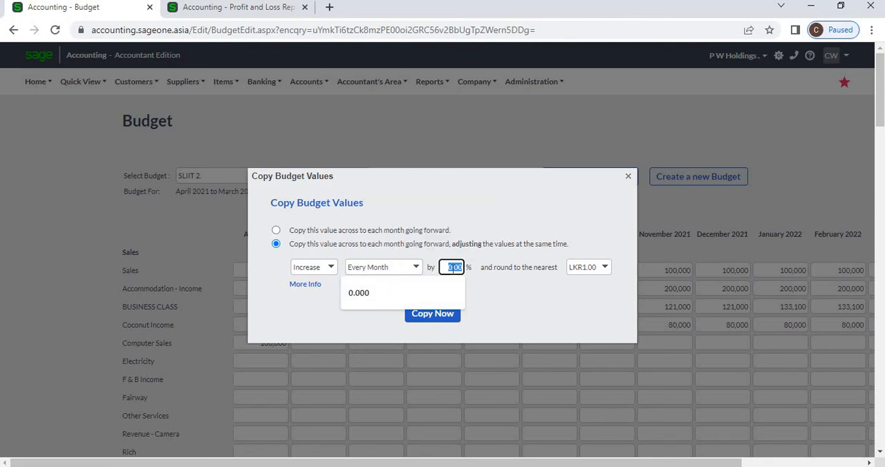
pyautogui.write('5')
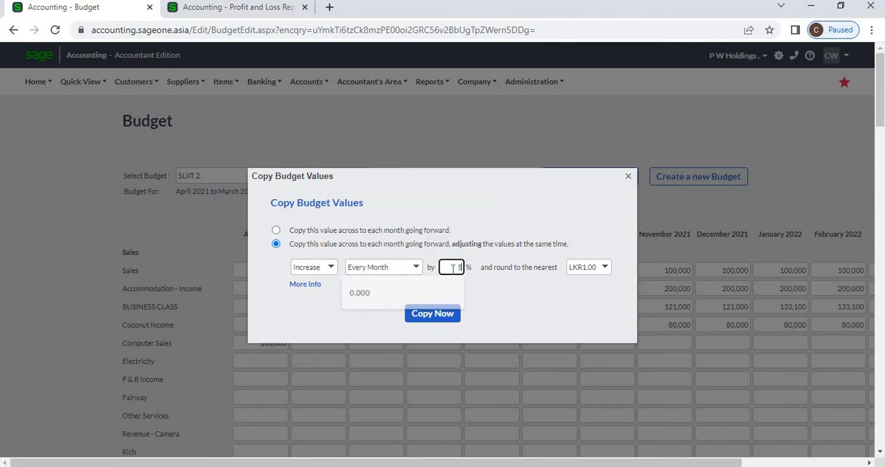
pyautogui.write('0')
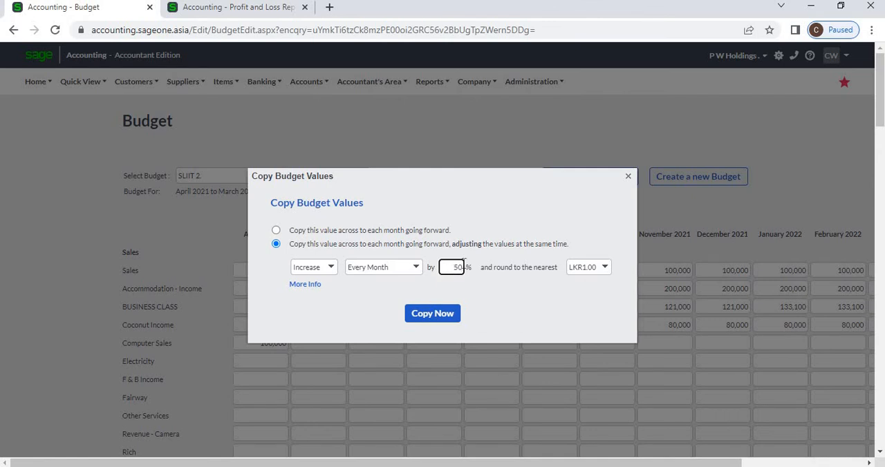
pyautogui.click(438, 320)
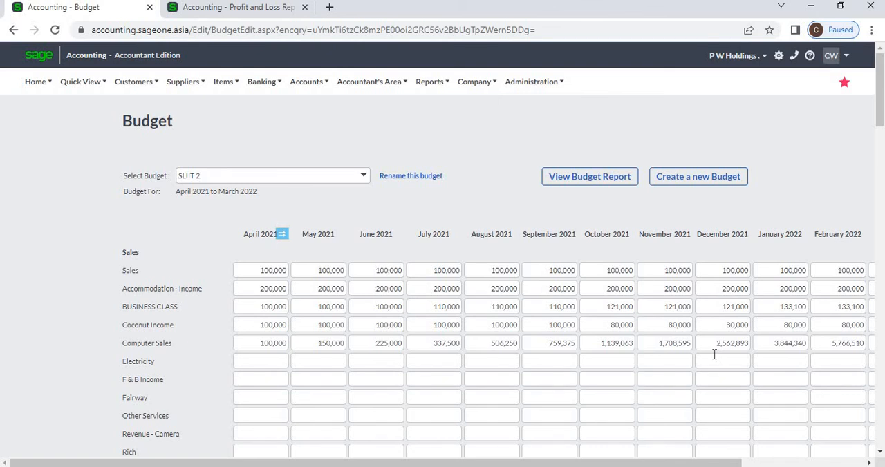
# Enter 100000 as the April 2021 budget amount for both Electricity and F & B Income
pyautogui.click(285, 361)
pyautogui.write('100')
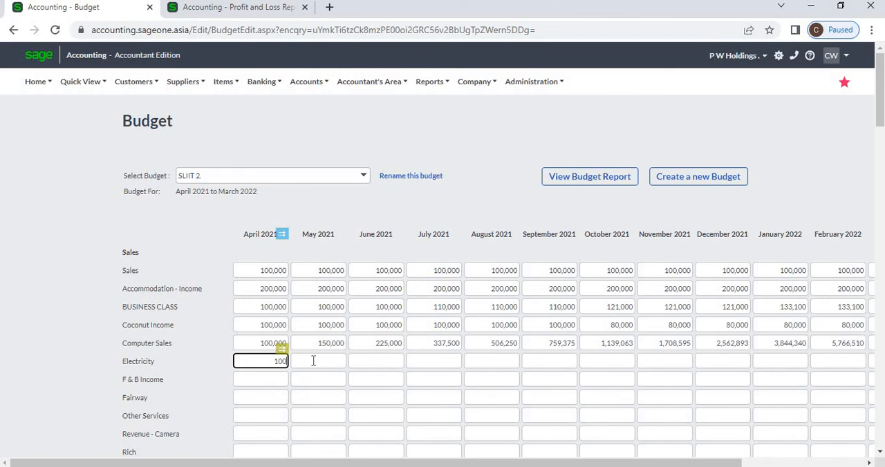
pyautogui.write('000')
pyautogui.click(285, 384)
pyautogui.write('10000')
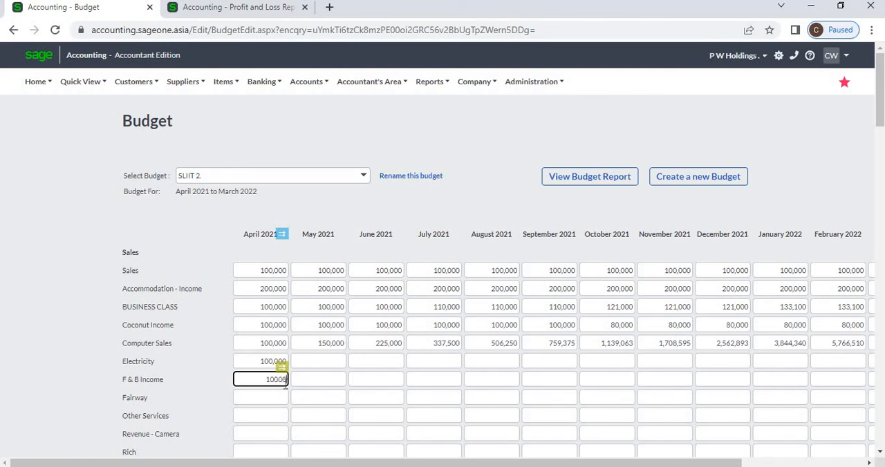
pyautogui.click(305, 213)
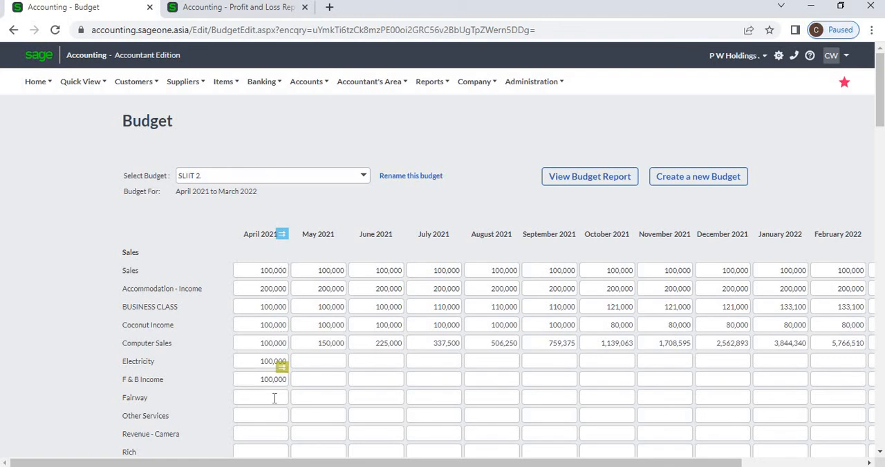
# Copy the April 2021 budget values of all accounts across to each following month without adjustment
pyautogui.click(282, 380)
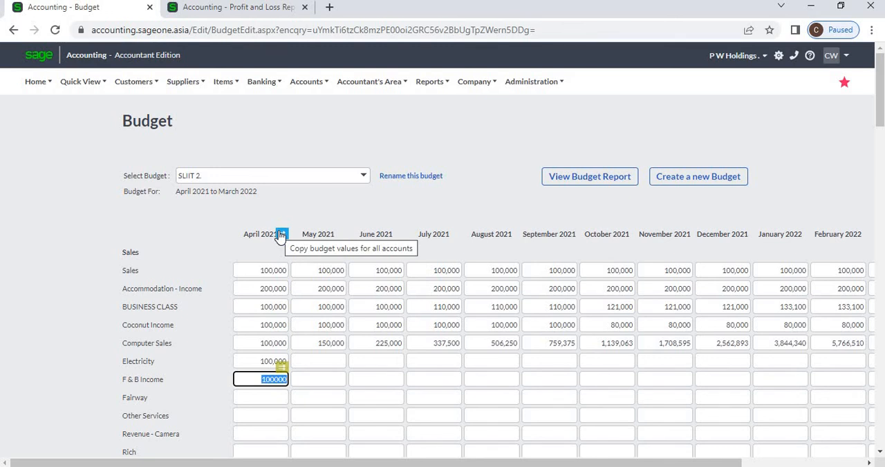
pyautogui.click(281, 235)
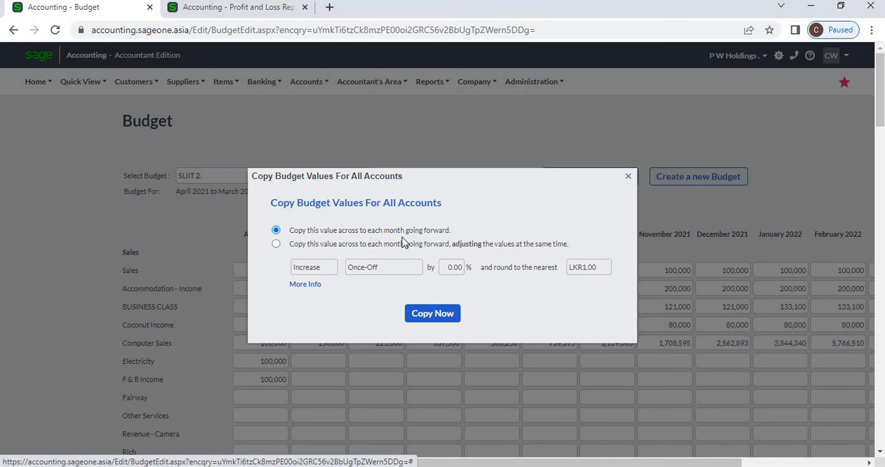
pyautogui.click(425, 312)
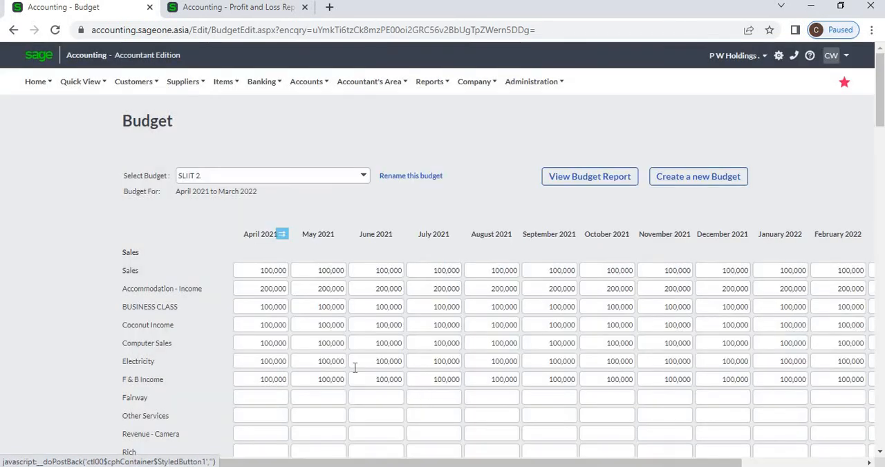
pyautogui.click(274, 363)
pyautogui.click(269, 379)
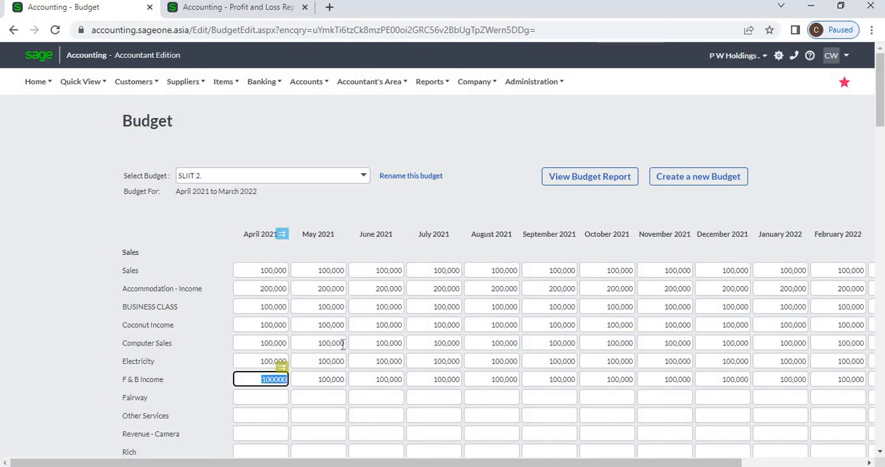
# Enter 100000 as the April 2021 budget amount for Fairway, Other Services and Revenue - Camera
pyautogui.scroll(-2, 334, 339)
pyautogui.click(256, 268)
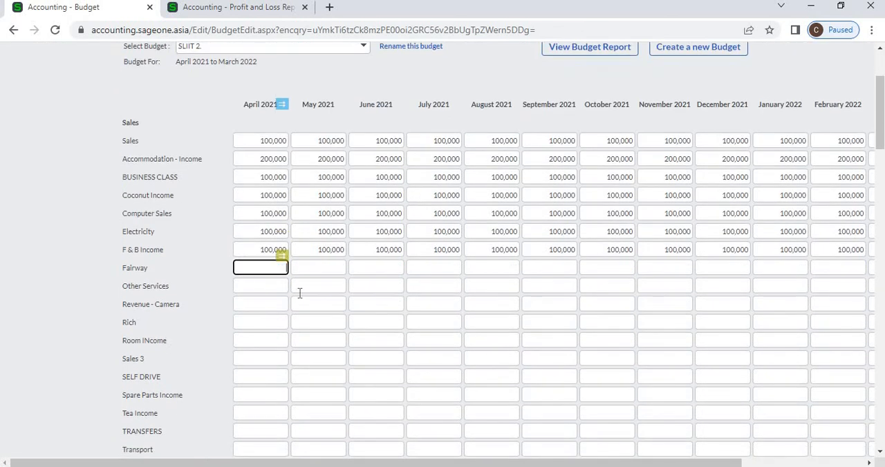
pyautogui.write('100000')
pyautogui.press('Tab')
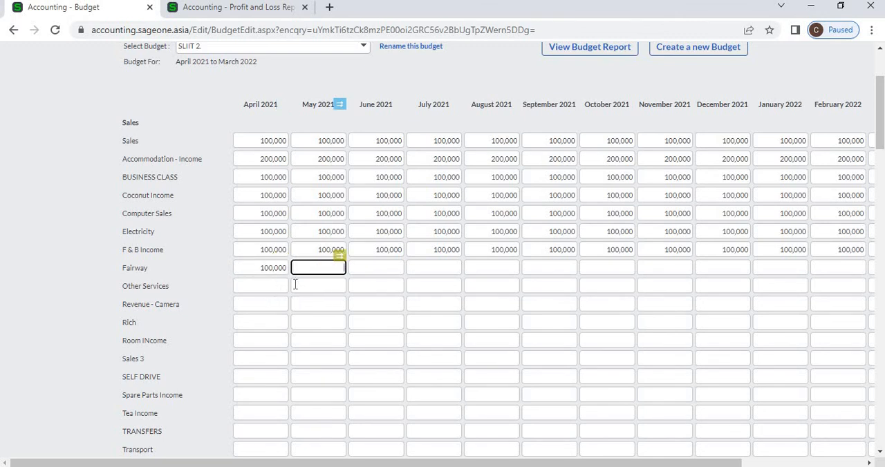
pyautogui.press('Return')
pyautogui.write('100,0')
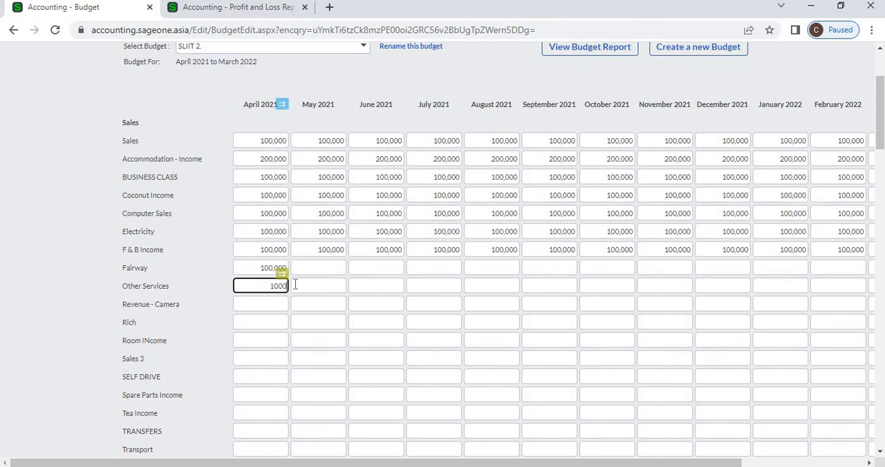
pyautogui.write('00')
pyautogui.press('Tab')
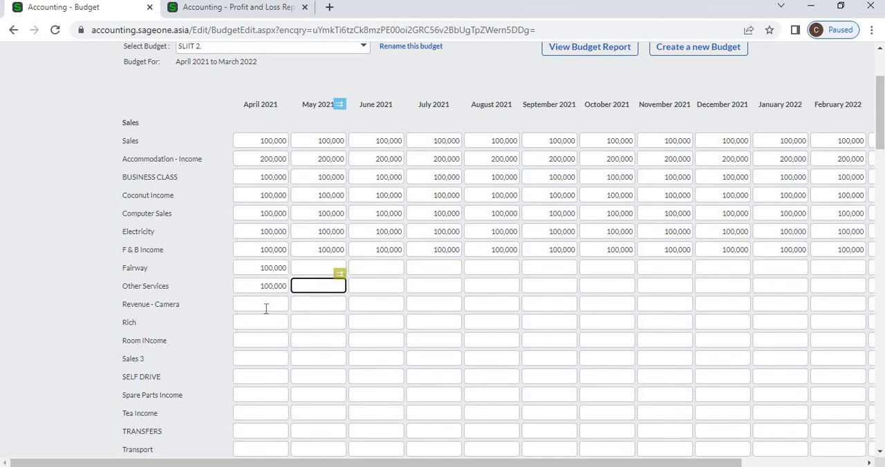
pyautogui.press('Return')
pyautogui.write('100000')
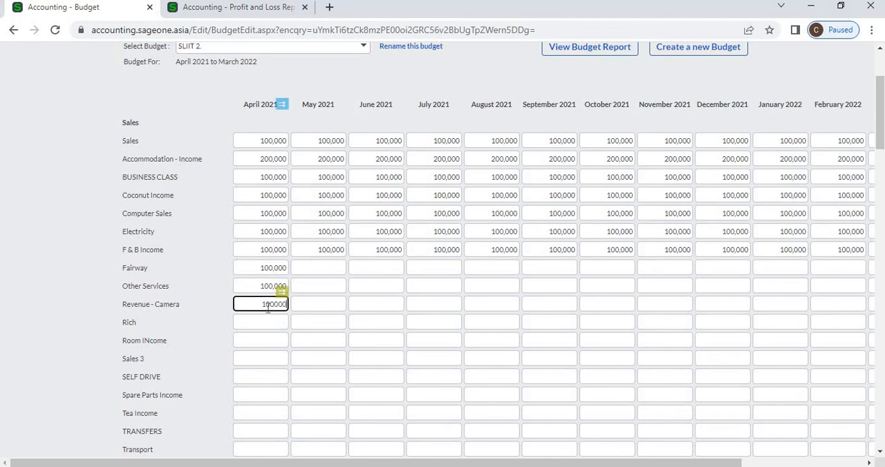
pyautogui.press('Tab')
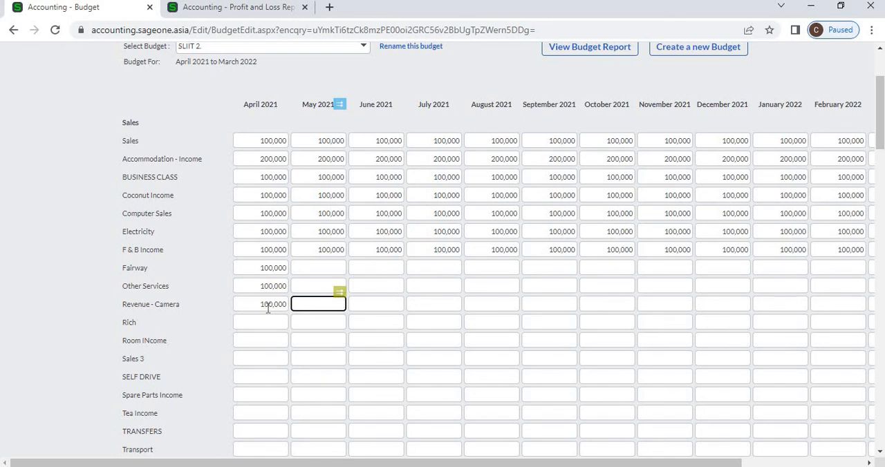
pyautogui.hotkey('shift', 'Tab')
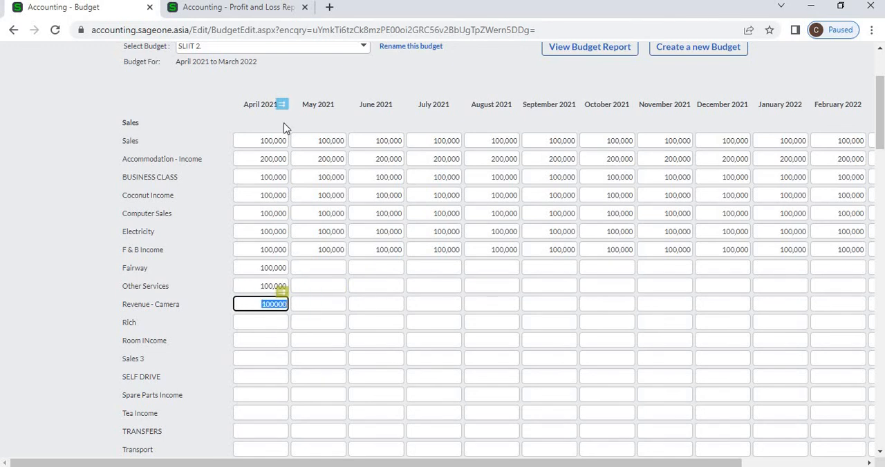
# Copy the April 2021 values of all accounts across, increasing every 2 months by 10% and rounding to the nearest LKR1.00
pyautogui.click(281, 104)
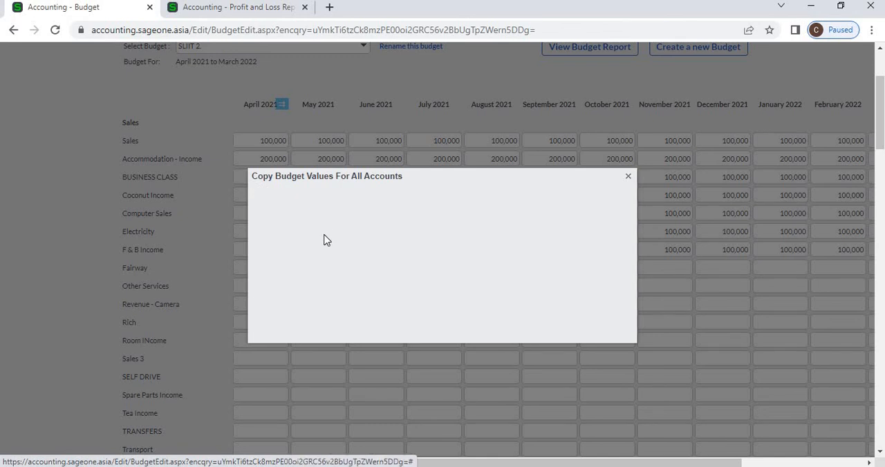
pyautogui.click(276, 243)
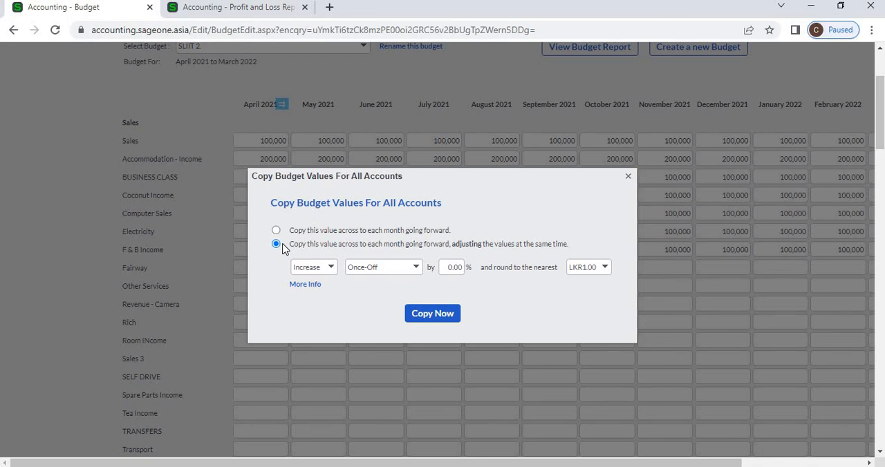
pyautogui.click(331, 272)
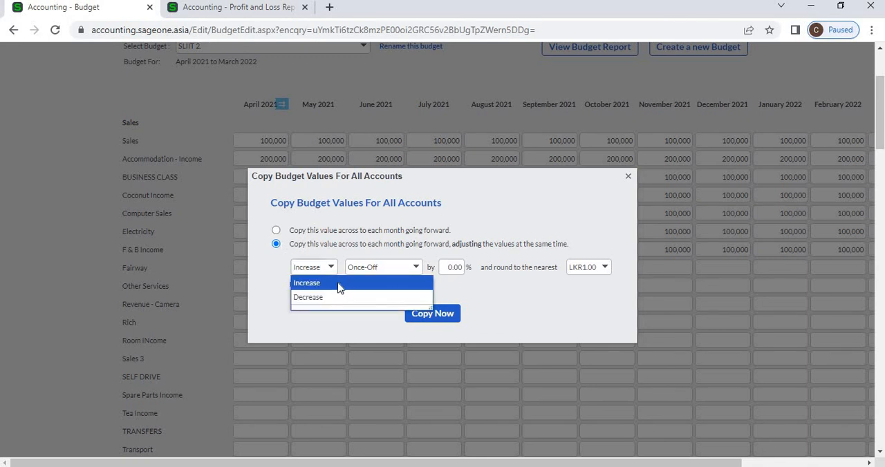
pyautogui.click(338, 284)
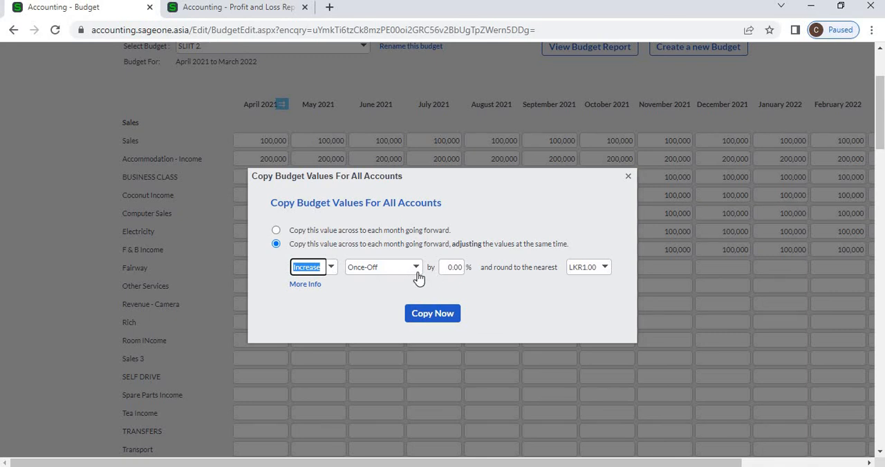
pyautogui.click(416, 271)
pyautogui.click(395, 223)
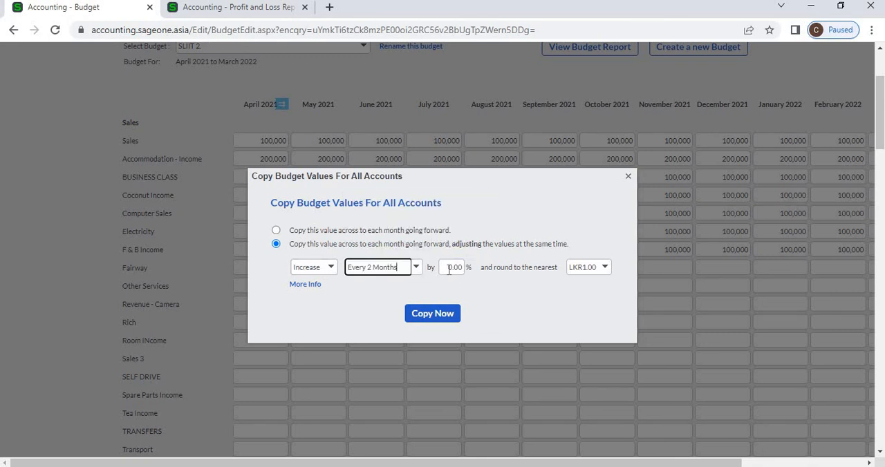
pyautogui.click(450, 270)
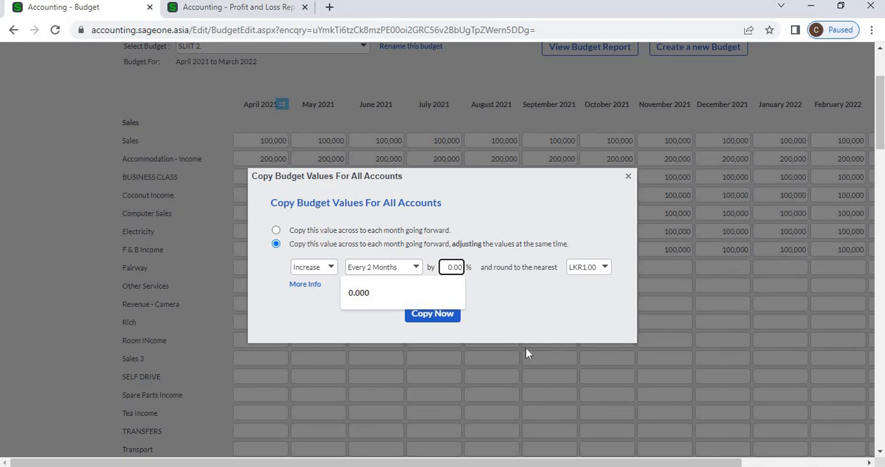
pyautogui.press('Home')
pyautogui.write('1')
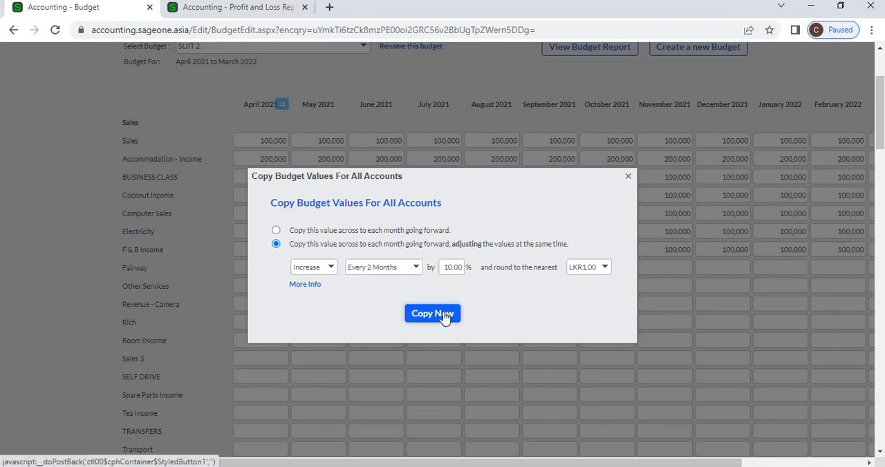
pyautogui.click(443, 317)
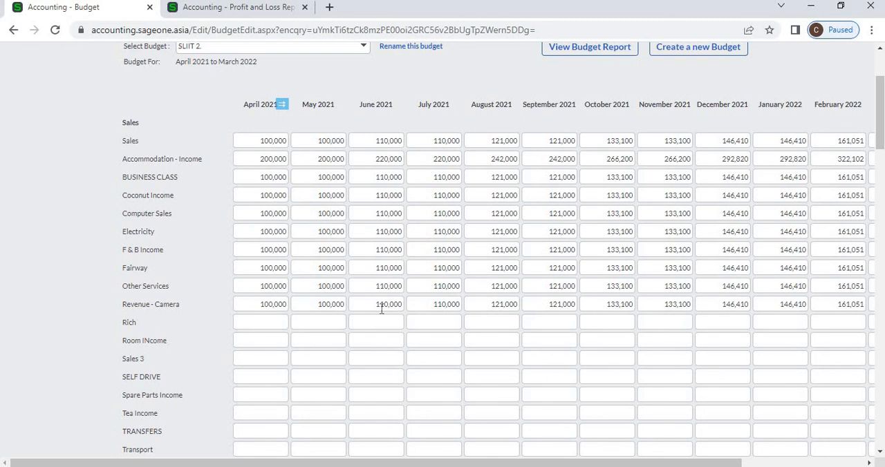
# Examine the SLIIT 2. budget's sections from Sales, Cost of Sales, Other Income and Expenses through to Net Profit After Tax
pyautogui.scroll(3, 381, 309)
pyautogui.scroll(-3, 273, 256)
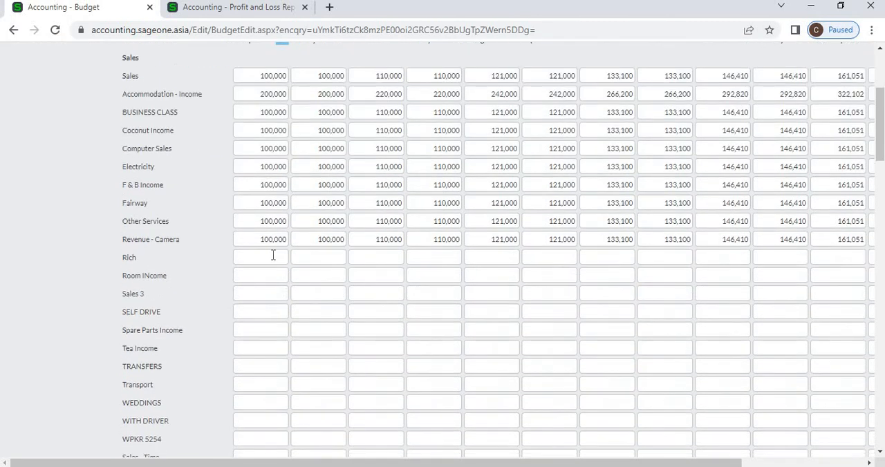
pyautogui.click(273, 256)
pyautogui.scroll(2, 292, 286)
pyautogui.scroll(-7, 292, 294)
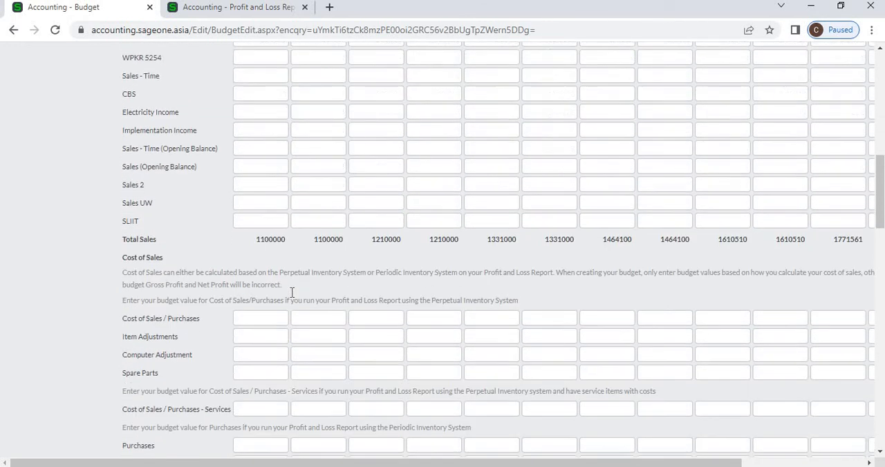
pyautogui.scroll(-12, 292, 292)
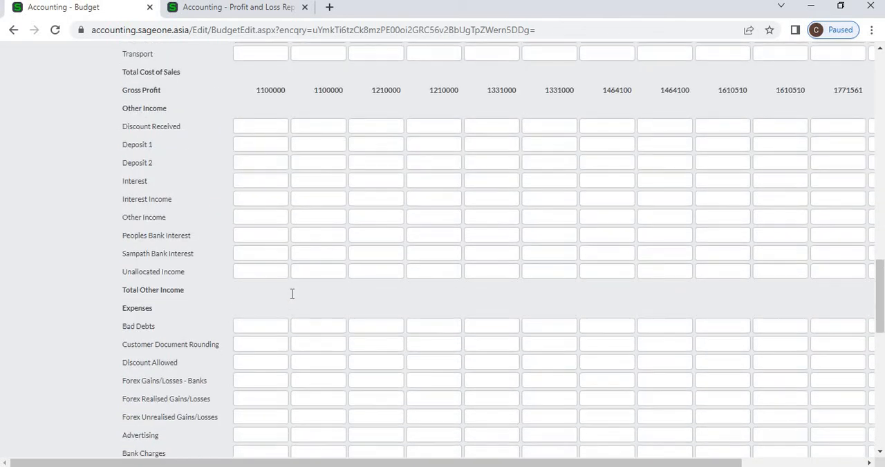
pyautogui.scroll(-5, 291, 294)
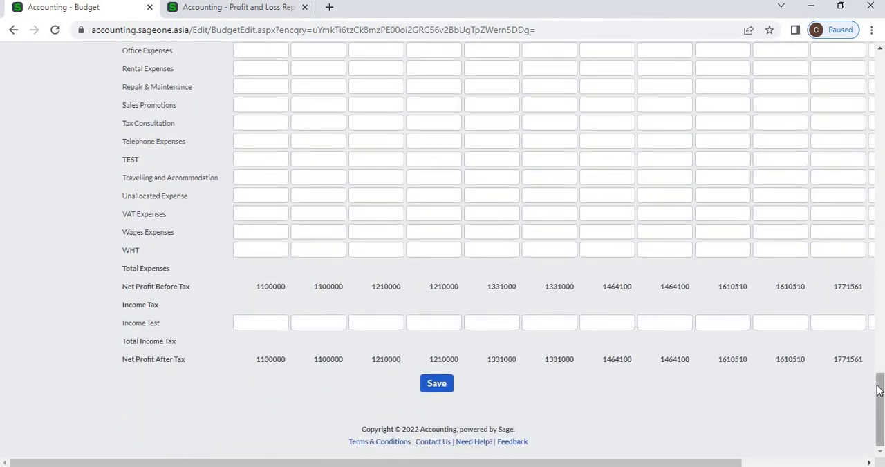
pyautogui.moveTo(880, 409); pyautogui.dragTo(880, 173)
pyautogui.scroll(-2, 498, 251)
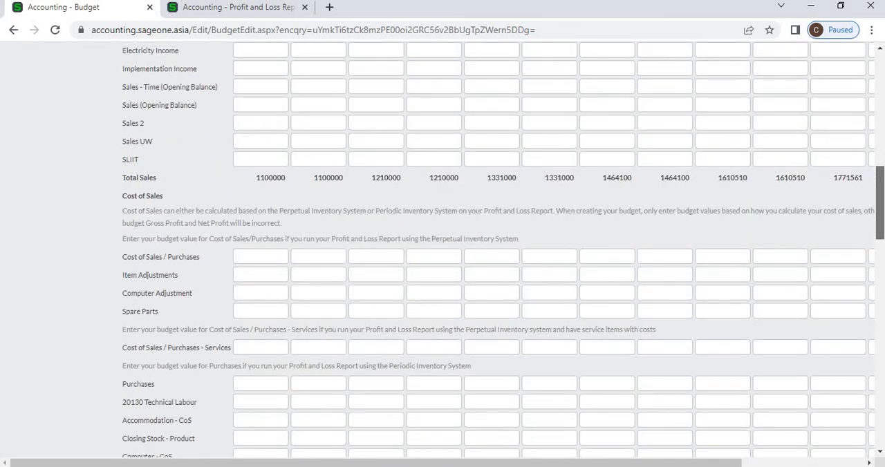
pyautogui.scroll(-2, 498, 250)
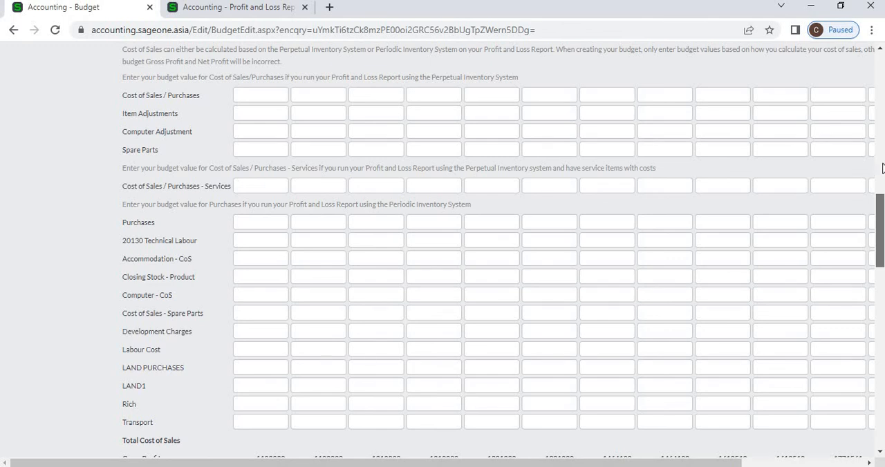
pyautogui.scroll(3, 882, 168)
pyautogui.scroll(-4, 882, 190)
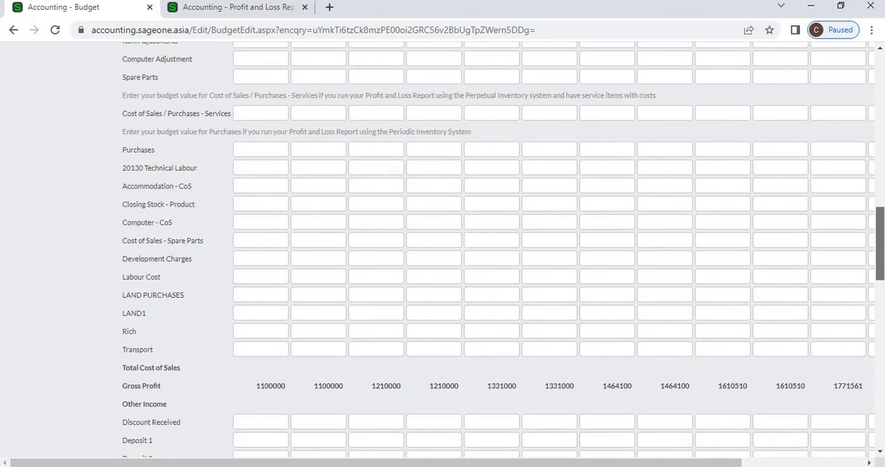
pyautogui.scroll(-6, 883, 395)
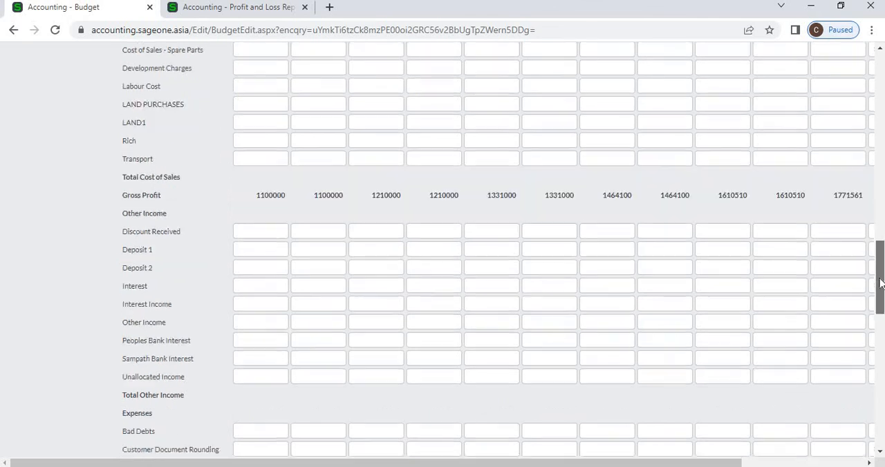
pyautogui.scroll(-7, 883, 394)
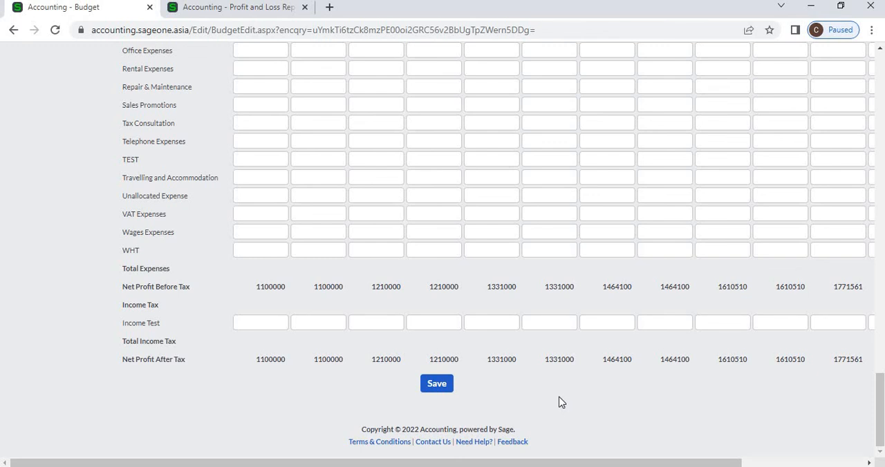
pyautogui.scroll(20, 677, 315)
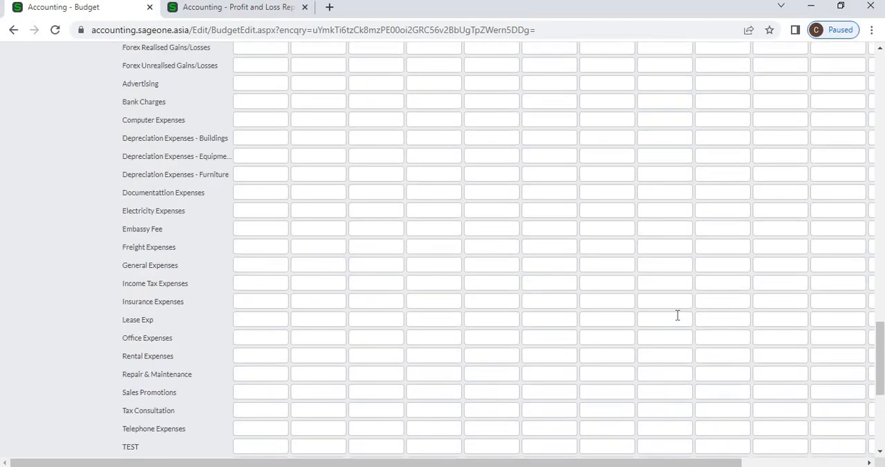
pyautogui.scroll(10, 677, 315)
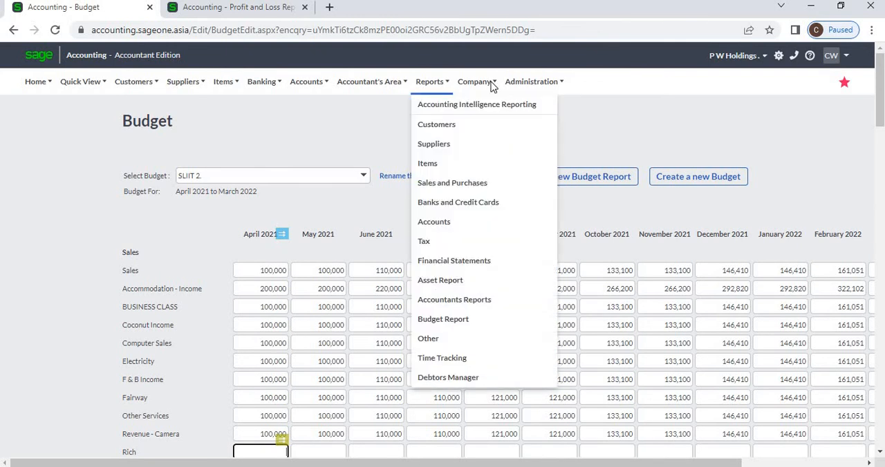
# Open the list of budgets, leaving the current budget without saving, and close the Profit and Loss report page
pyautogui.moveTo(474, 83)
pyautogui.moveTo(508, 205)
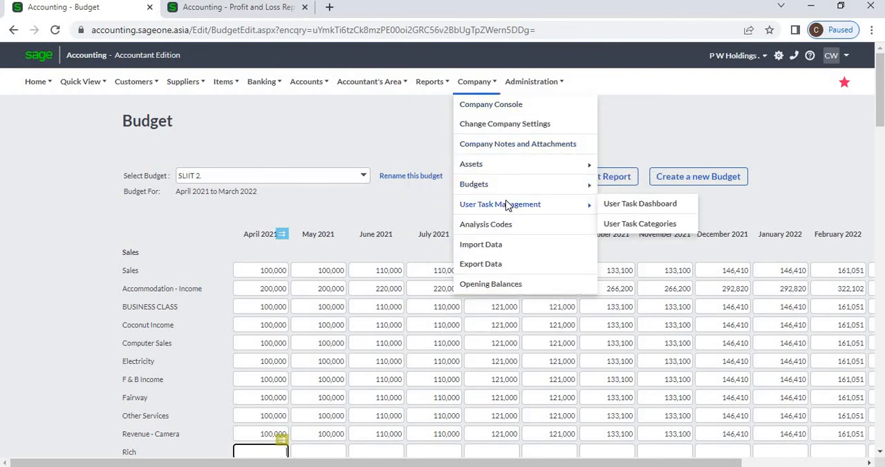
pyautogui.moveTo(508, 187)
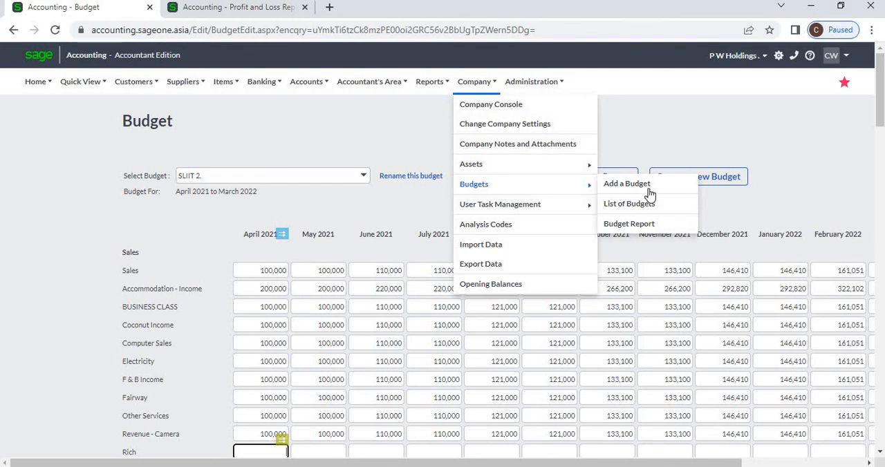
pyautogui.click(629, 203)
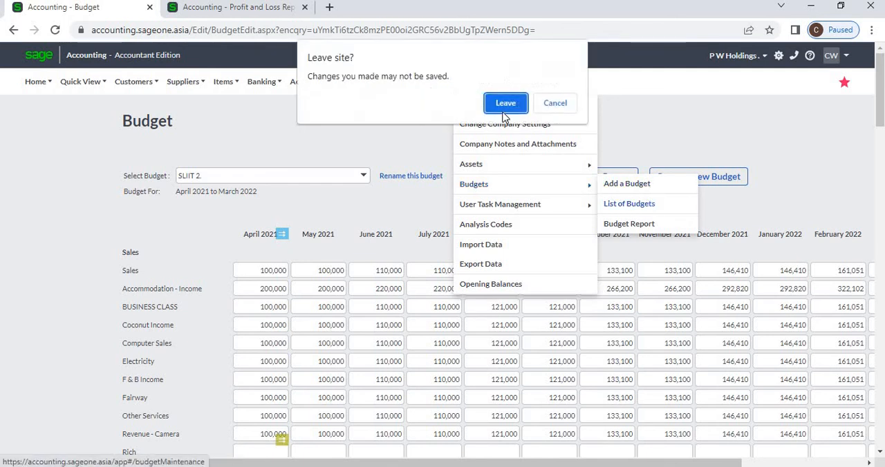
pyautogui.click(504, 105)
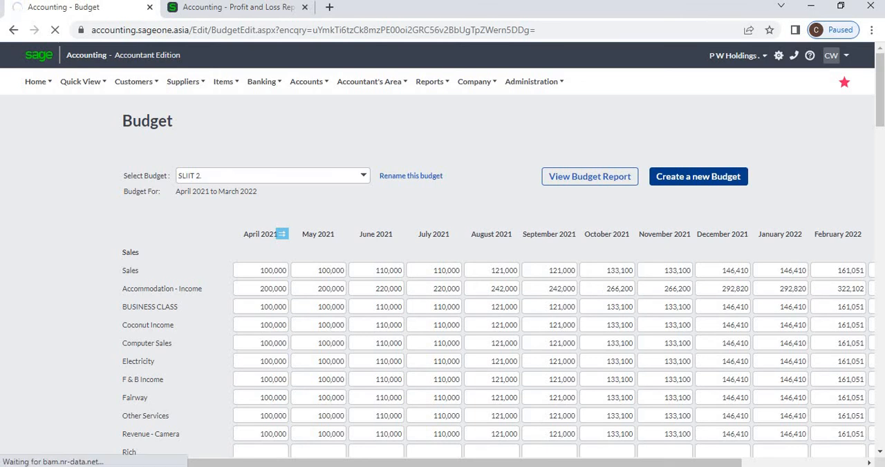
pyautogui.click(305, 8)
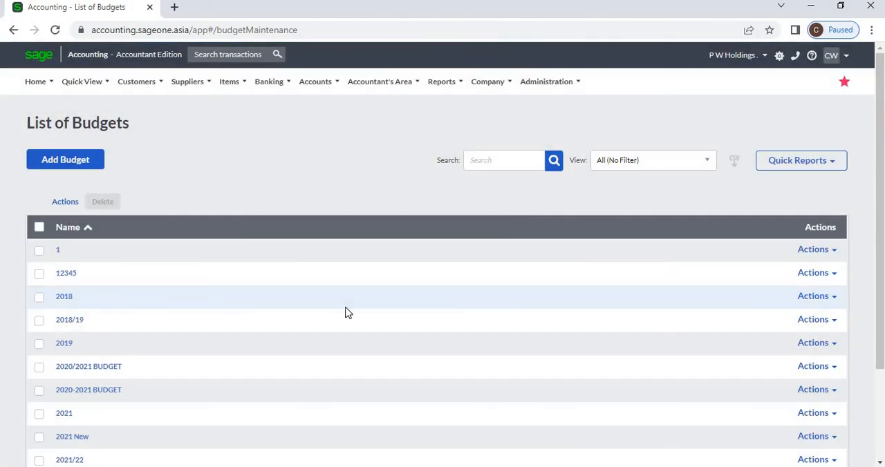
# Open the 2020/2021 BUDGET from the list of budgets and look over its monthly grid
pyautogui.scroll(-1, 338, 310)
pyautogui.click(93, 309)
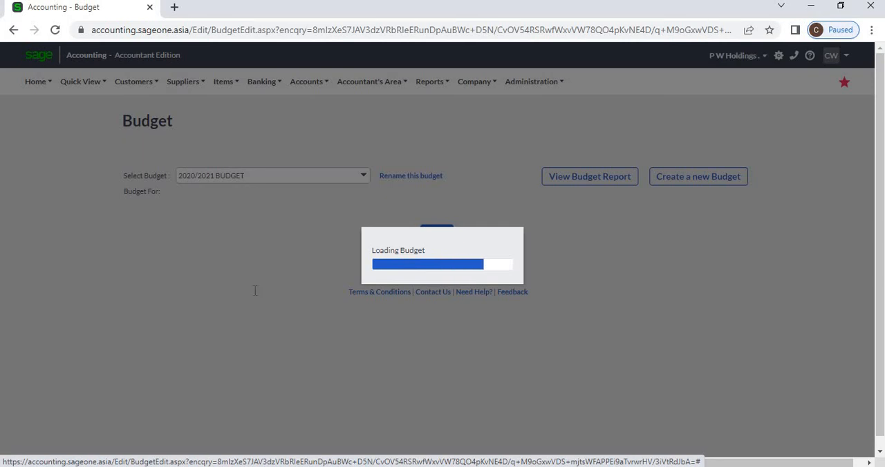
pyautogui.scroll(-2, 254, 294)
pyautogui.scroll(1, 276, 249)
pyautogui.scroll(2, 296, 216)
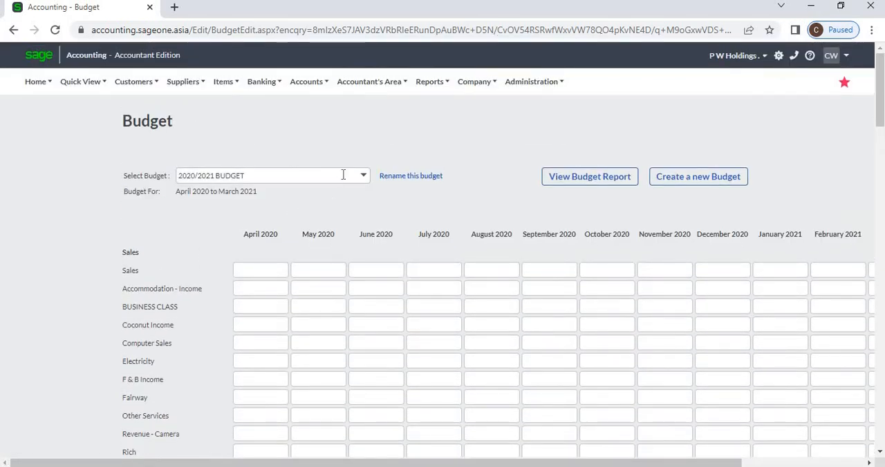
# Open the Budget Report, generate it for the budget SLIIT 2. and look over the monthly figures
pyautogui.click(463, 85)
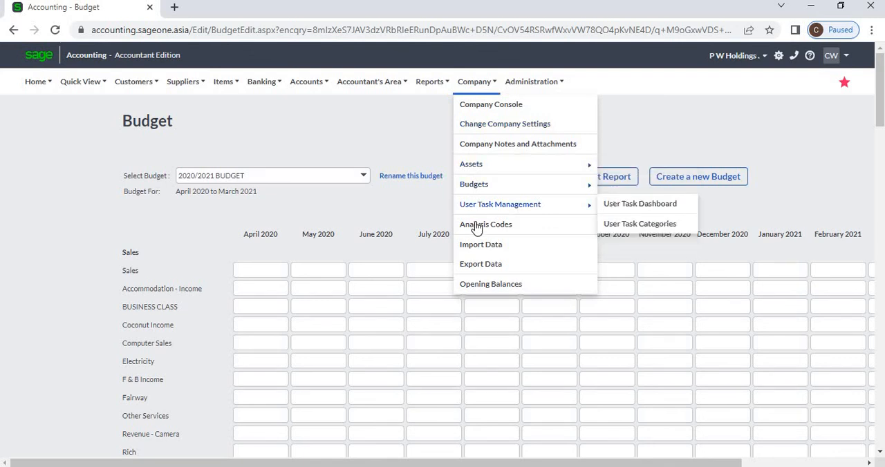
pyautogui.moveTo(479, 209)
pyautogui.moveTo(480, 188)
pyautogui.click(650, 225)
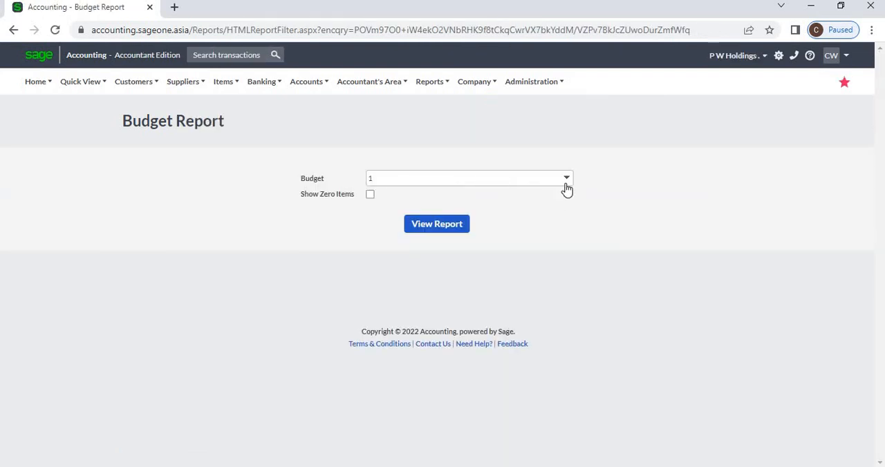
pyautogui.click(566, 181)
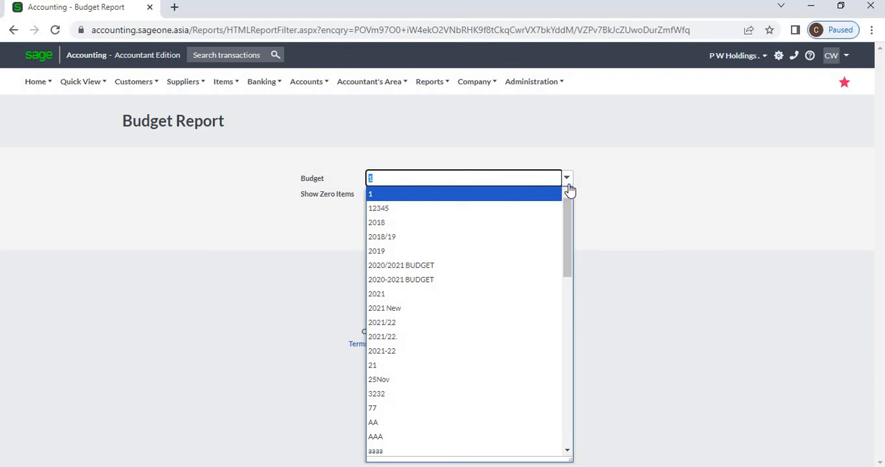
pyautogui.write('SLIIT')
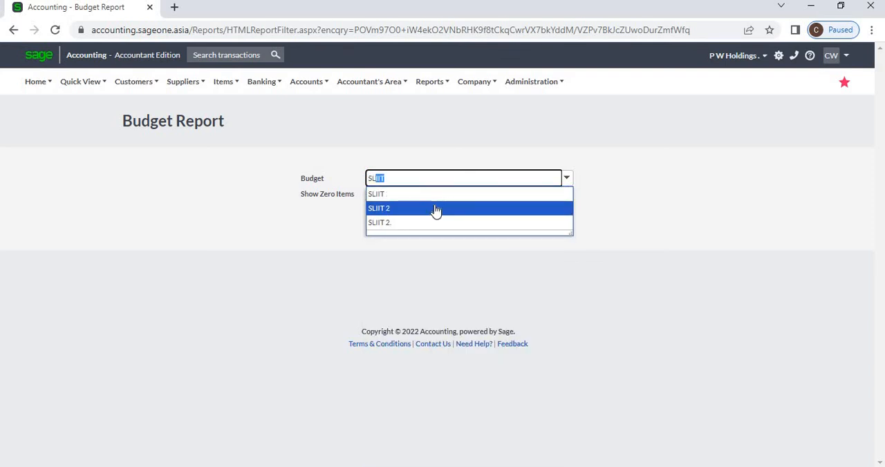
pyautogui.click(422, 222)
pyautogui.click(427, 226)
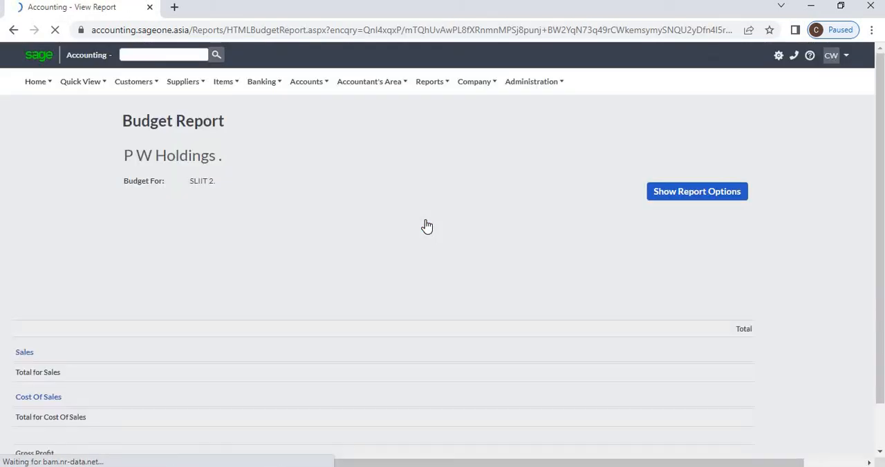
pyautogui.scroll(-5, 442, 296)
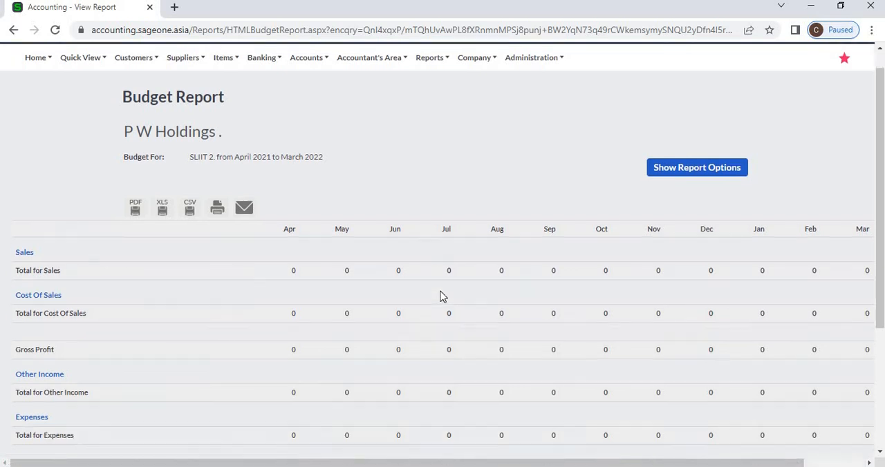
pyautogui.scroll(5, 442, 296)
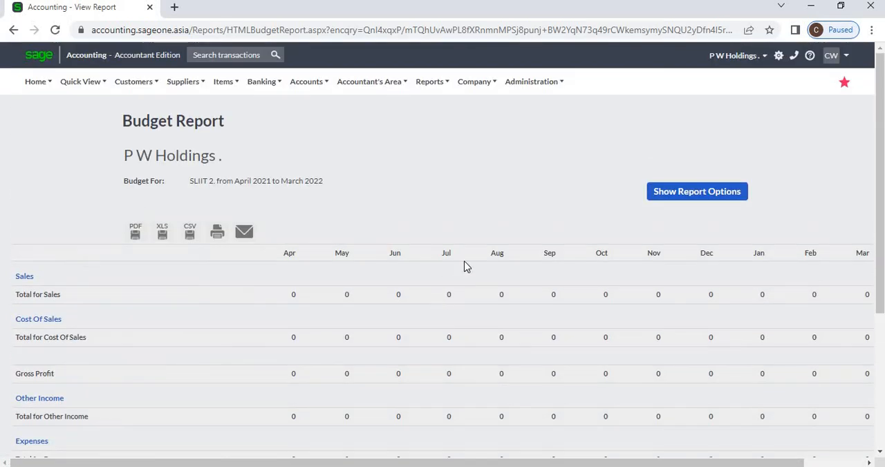
# Change the report options to the SLIIT budget, refresh the Budget Report and look over it
pyautogui.click(686, 194)
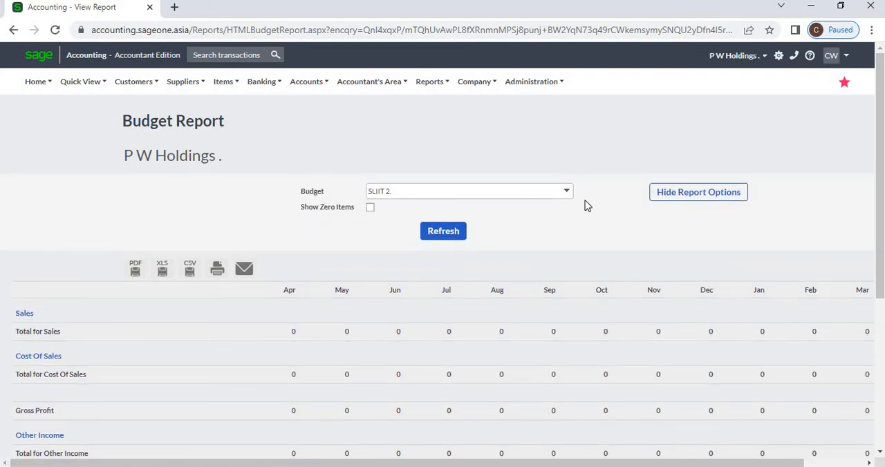
pyautogui.click(566, 200)
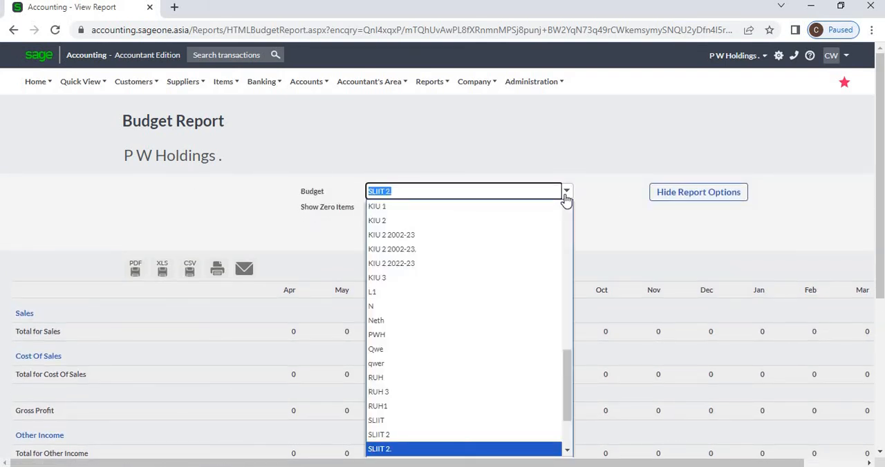
pyautogui.write('SL')
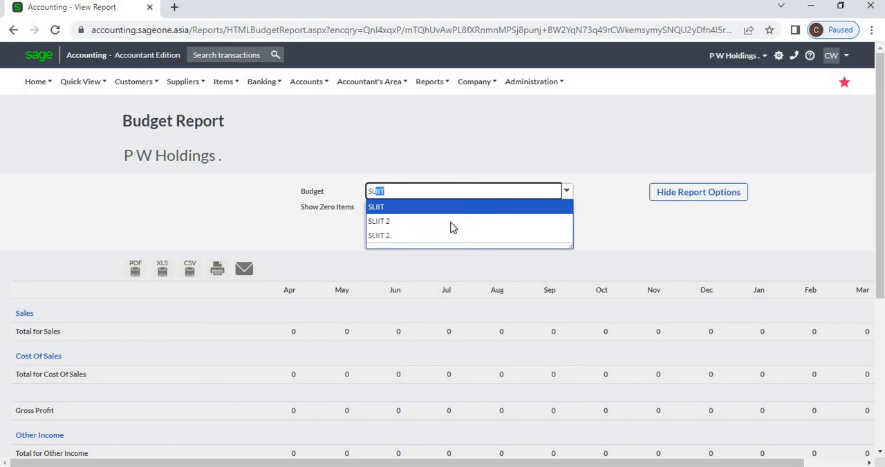
pyautogui.click(456, 235)
pyautogui.click(142, 277)
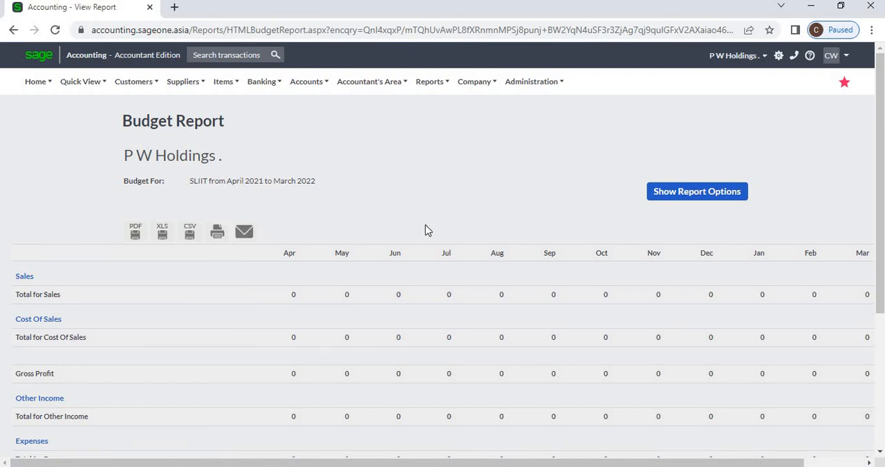
pyautogui.scroll(-3, 430, 240)
pyautogui.scroll(3, 429, 243)
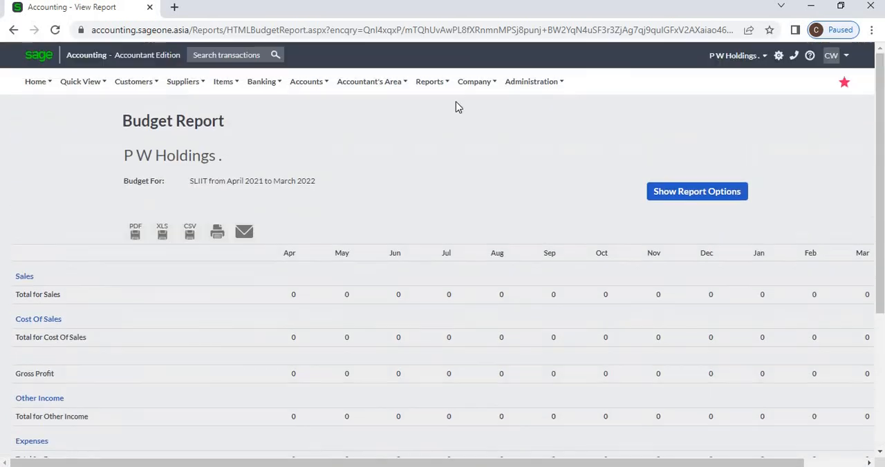